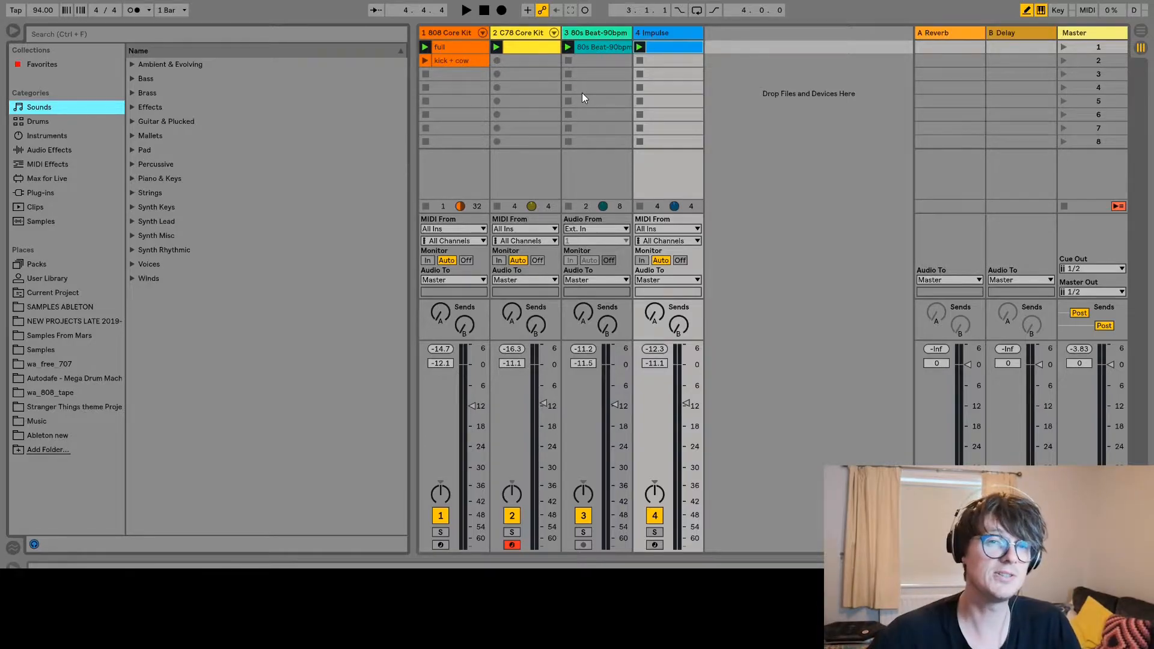
Play back the launched drum clips to hear the current beat, and stop playback.
key("space")
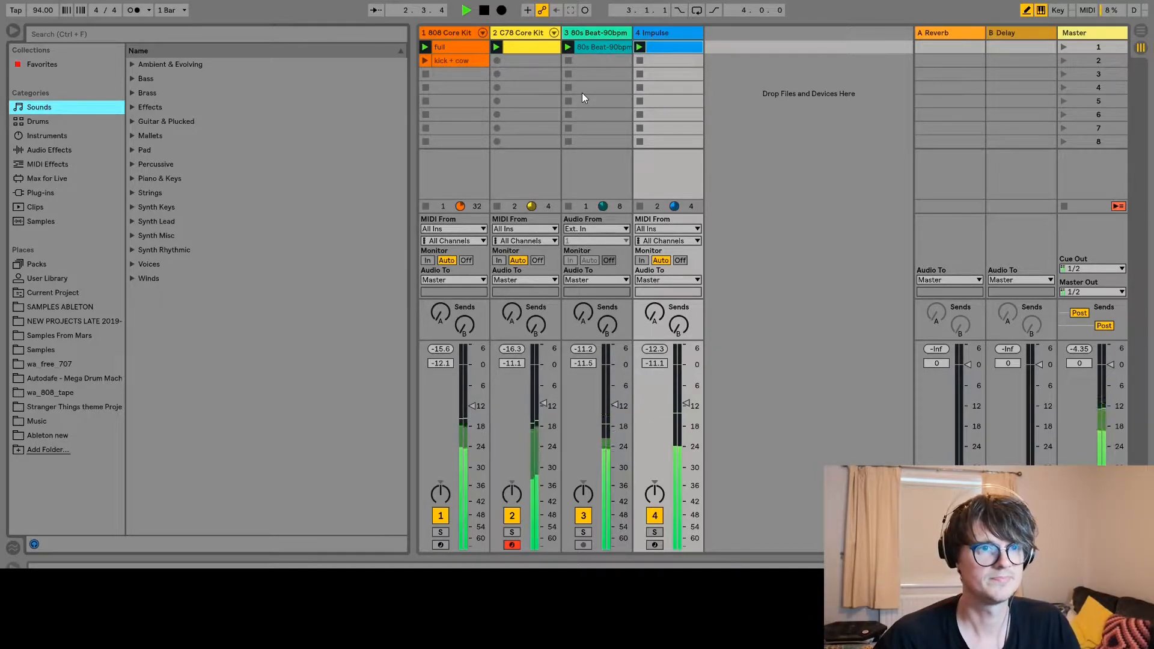
key("space")
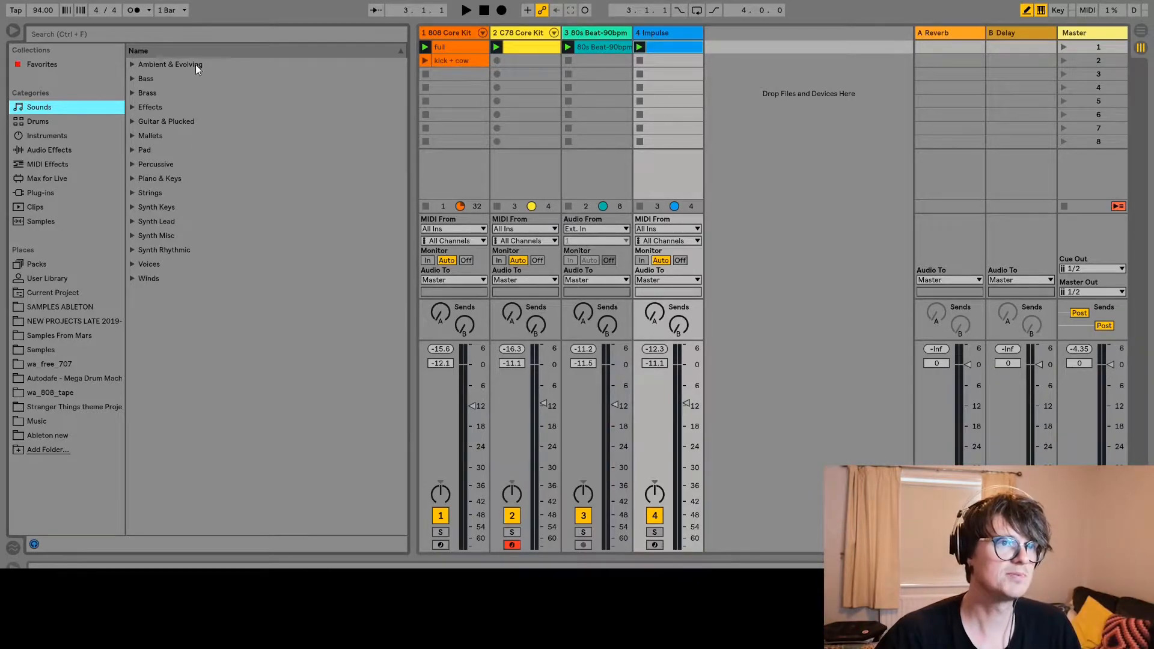
Hide the browser and show it again.
left_click(15, 21)
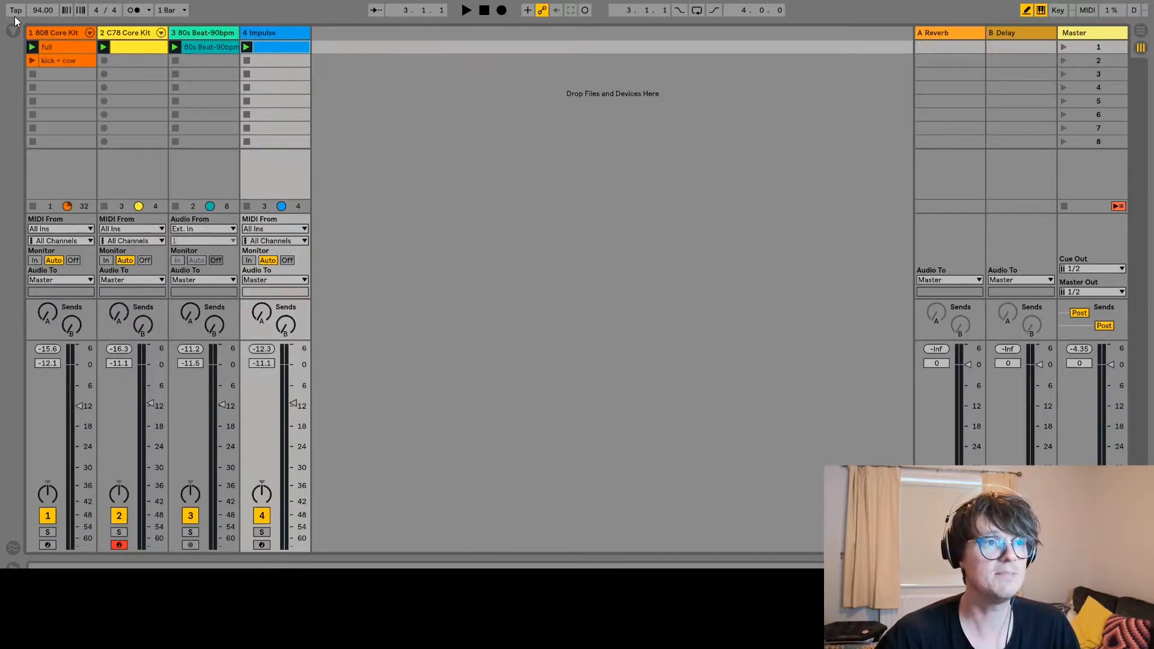
left_click(13, 28)
left_click(16, 21)
left_click(15, 21)
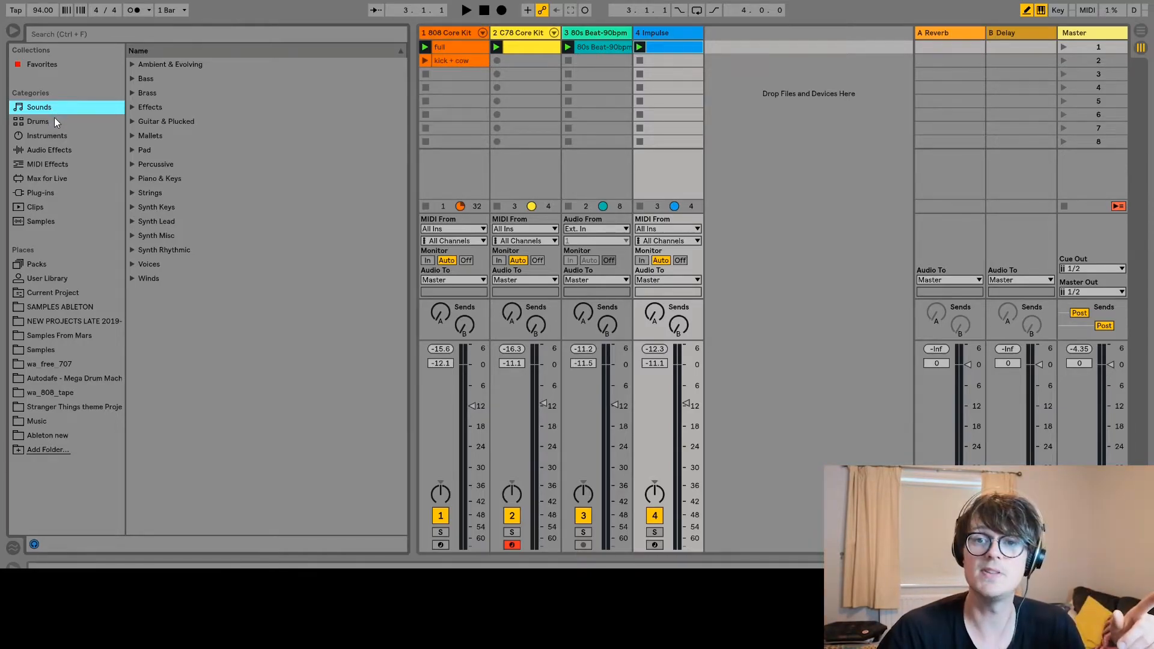
Browse the Analog instrument's Bass presets.
key("Down")
key("Down")
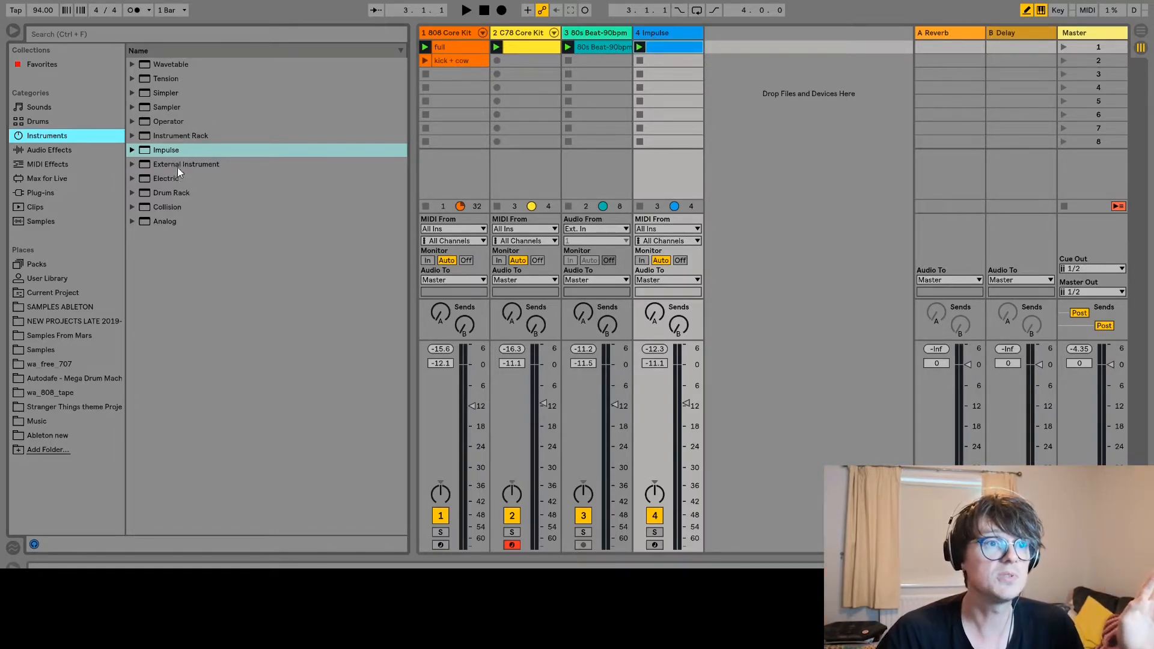
left_click(157, 218)
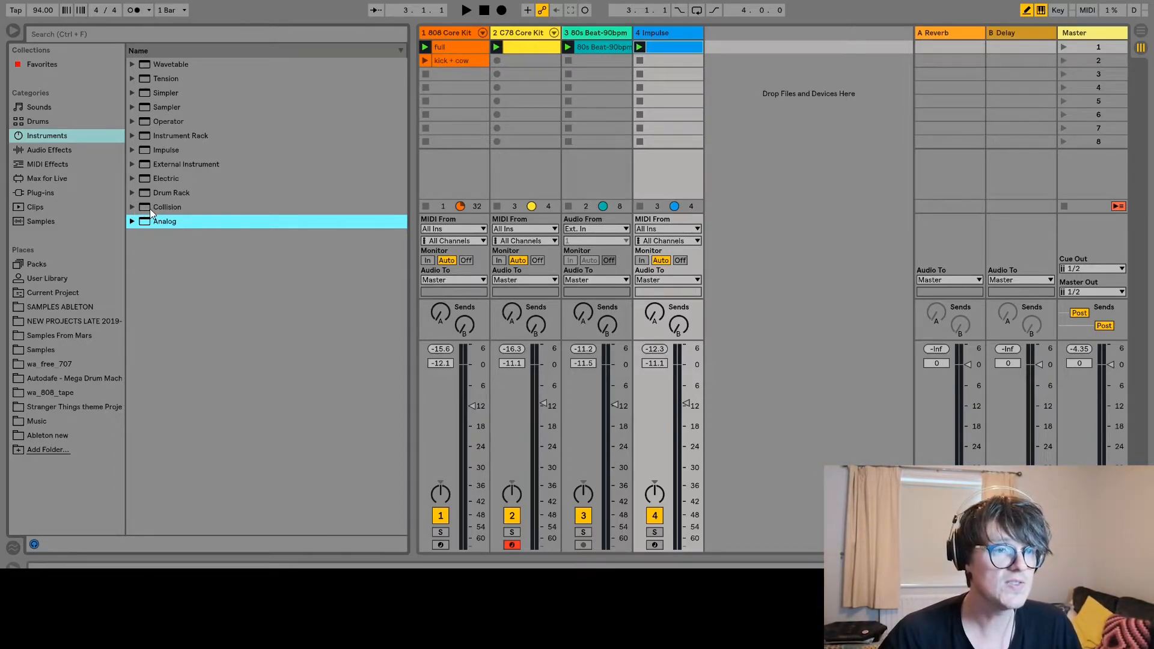
key("Right")
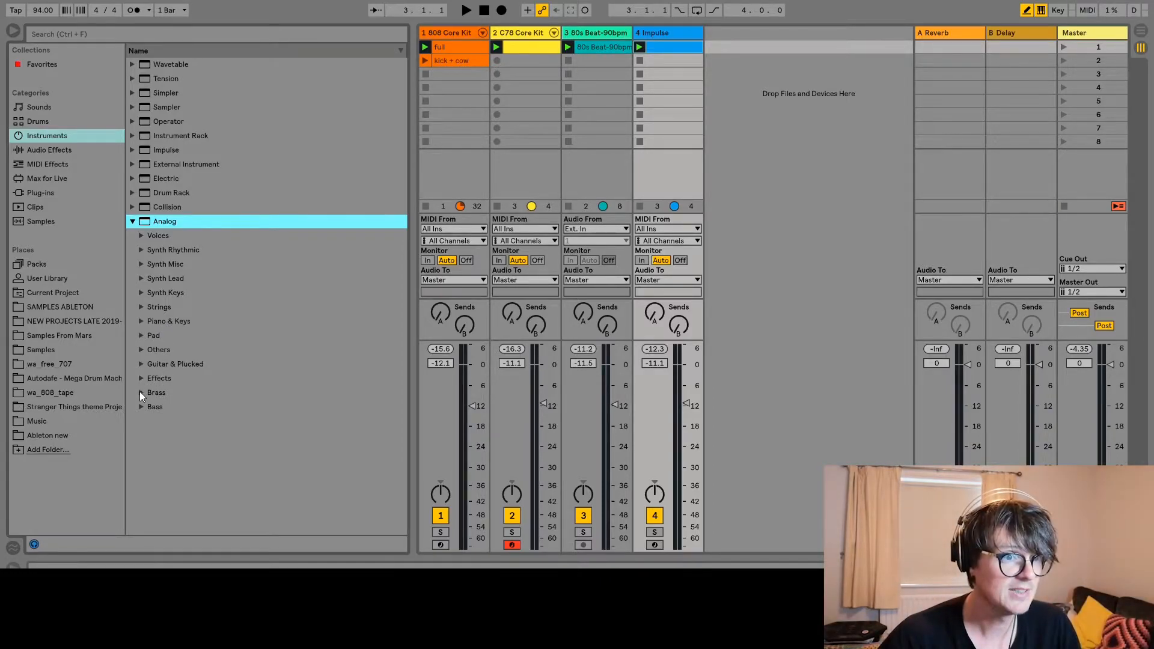
left_click(141, 406)
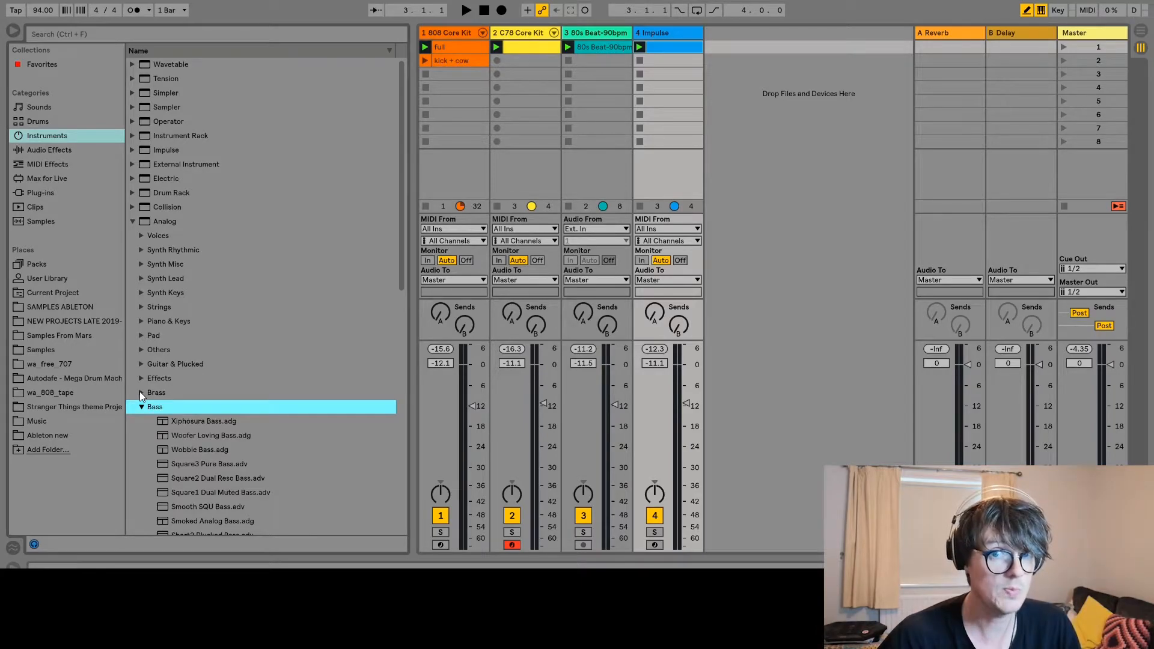
scroll(294, 345, "down", 4)
scroll(291, 345, "down", 3)
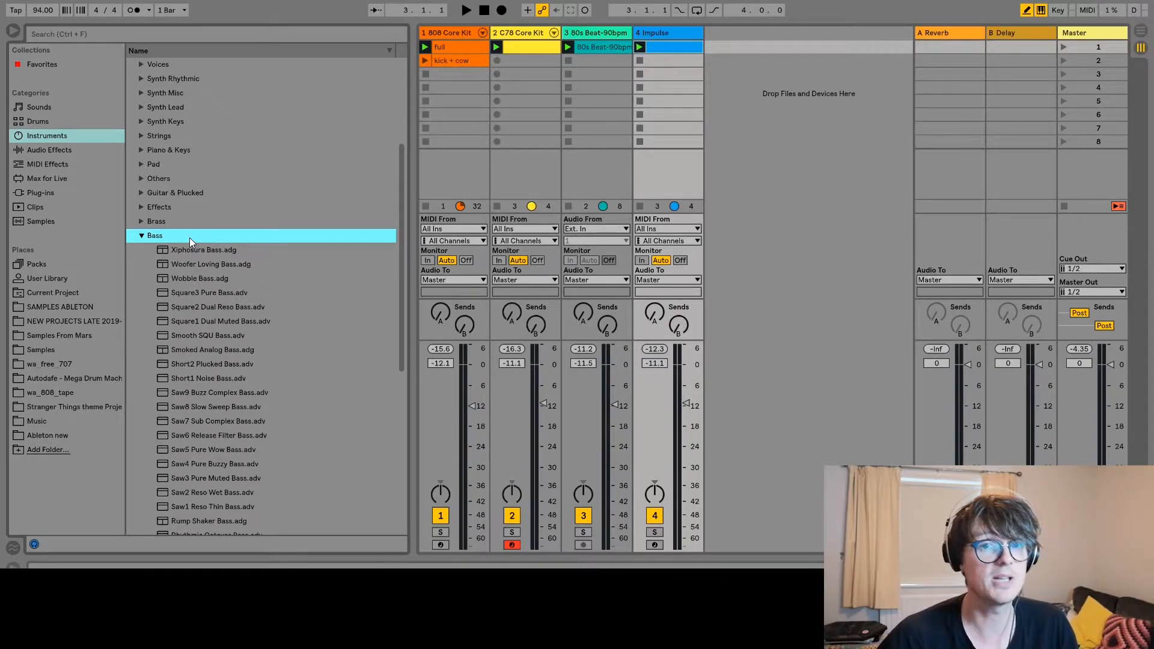
Audition the Analog bass presets from Xiphosura Bass through Short2 Plucked Bass.
key("Down")
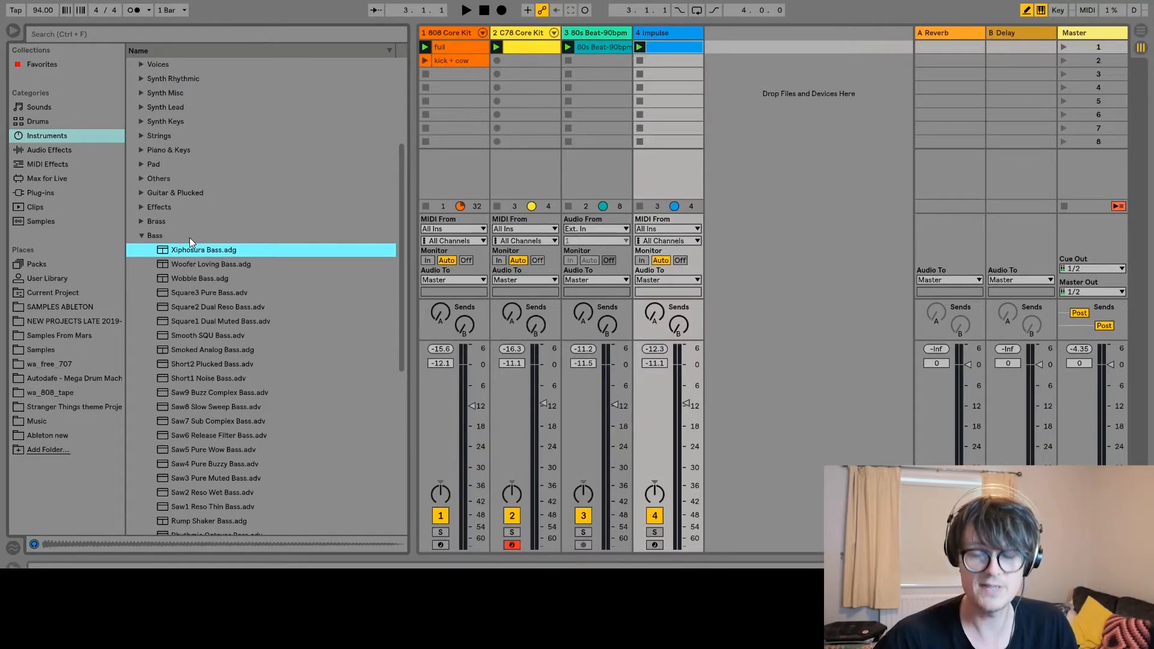
key("Down")
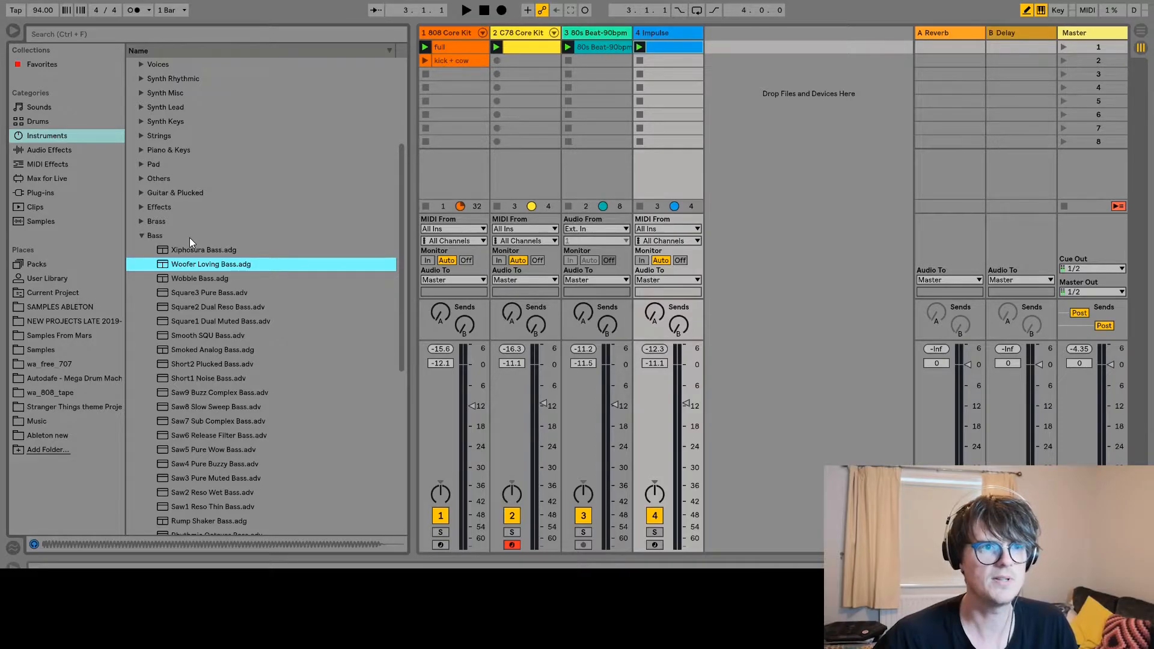
key("Down")
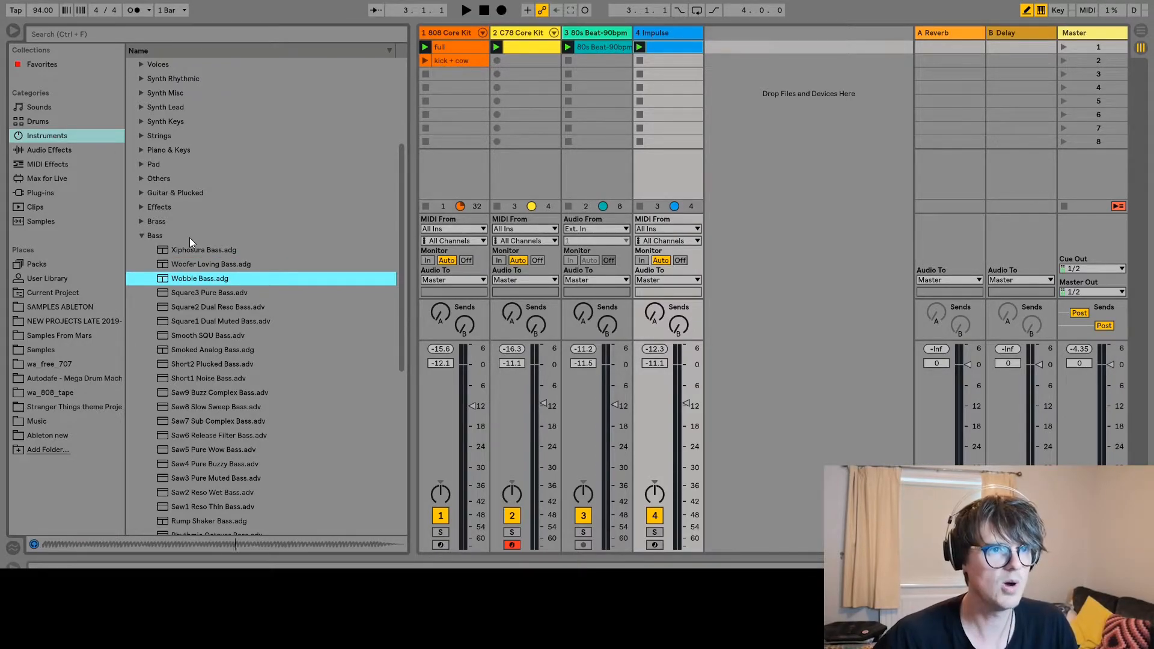
key("Down")
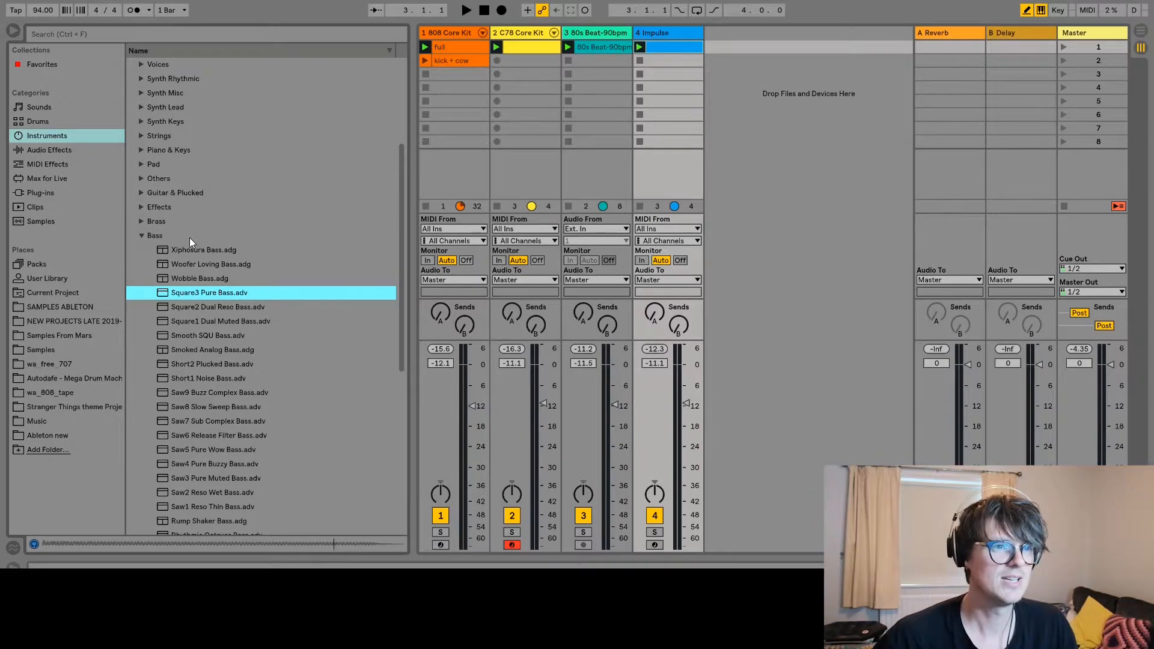
key("Down")
key("Down")
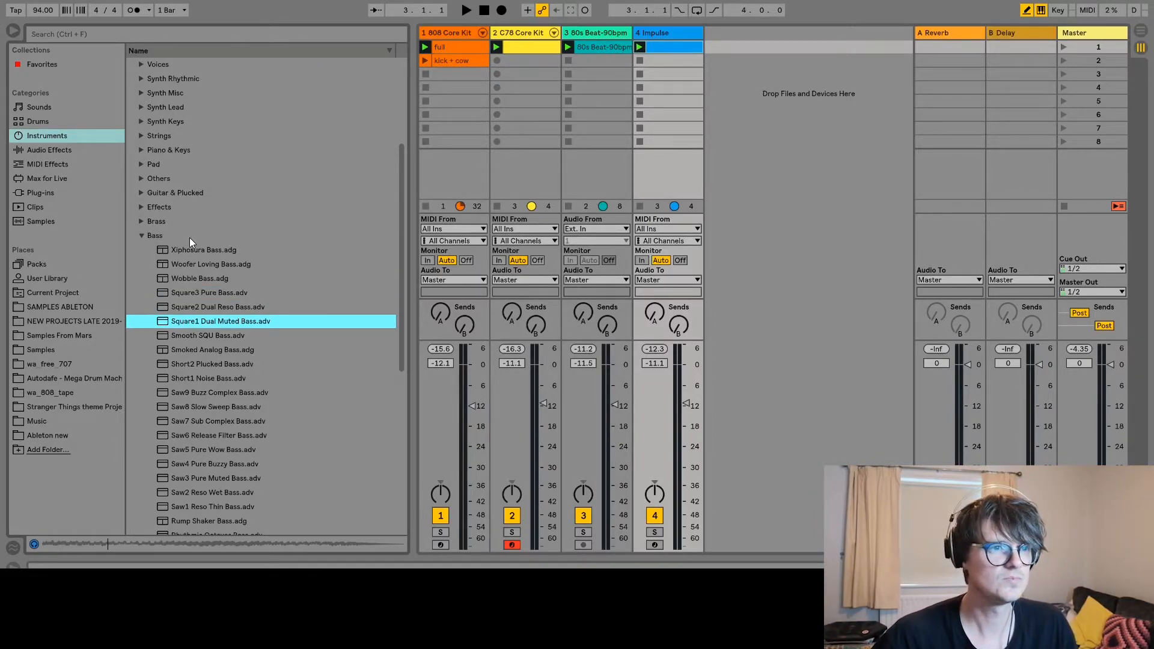
key("Down")
key("Down")
key("Down")
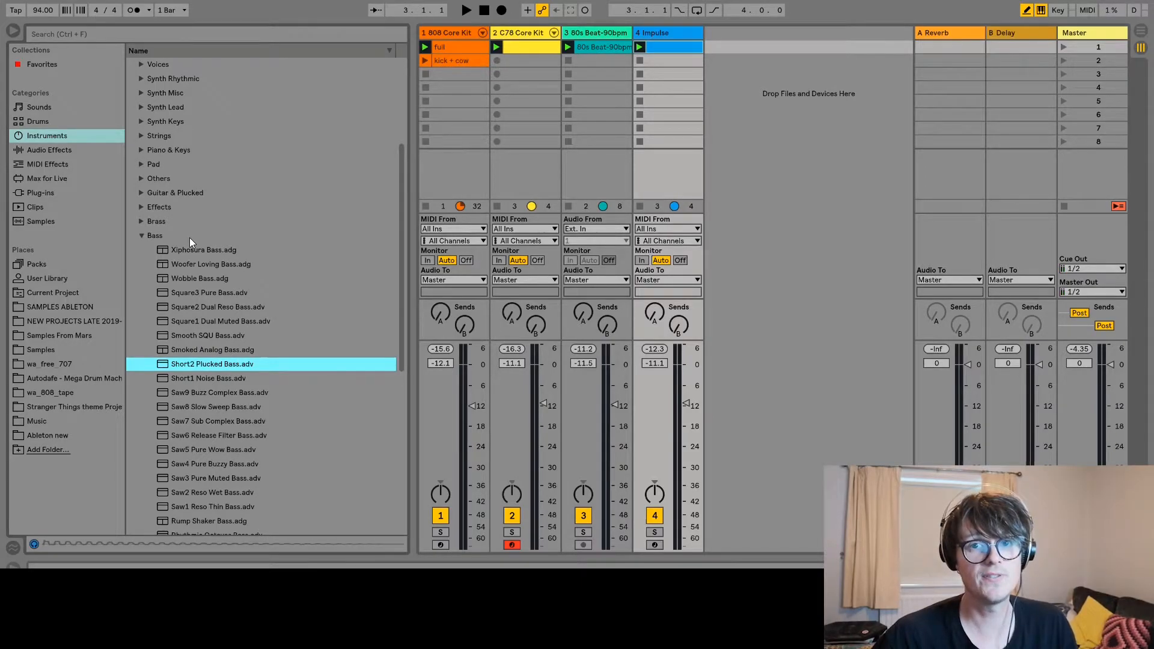
Load the Square3 Pure Bass preset onto a new track and create an empty MIDI clip in its first slot.
left_click(178, 285)
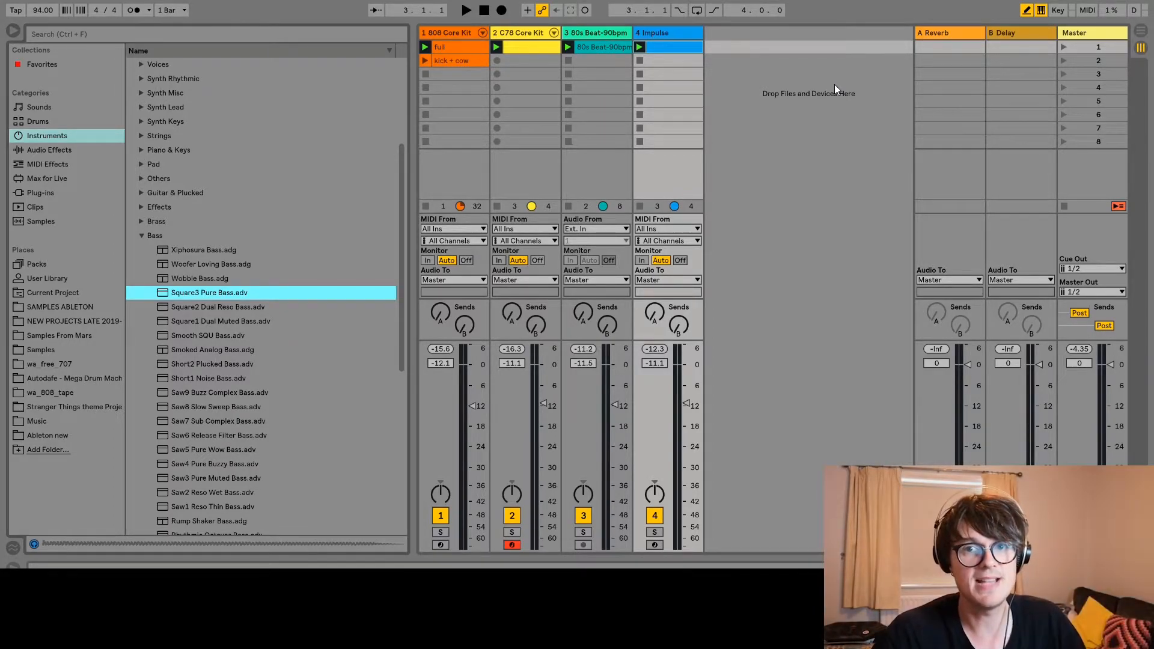
left_click_drag(186, 292, 723, 27)
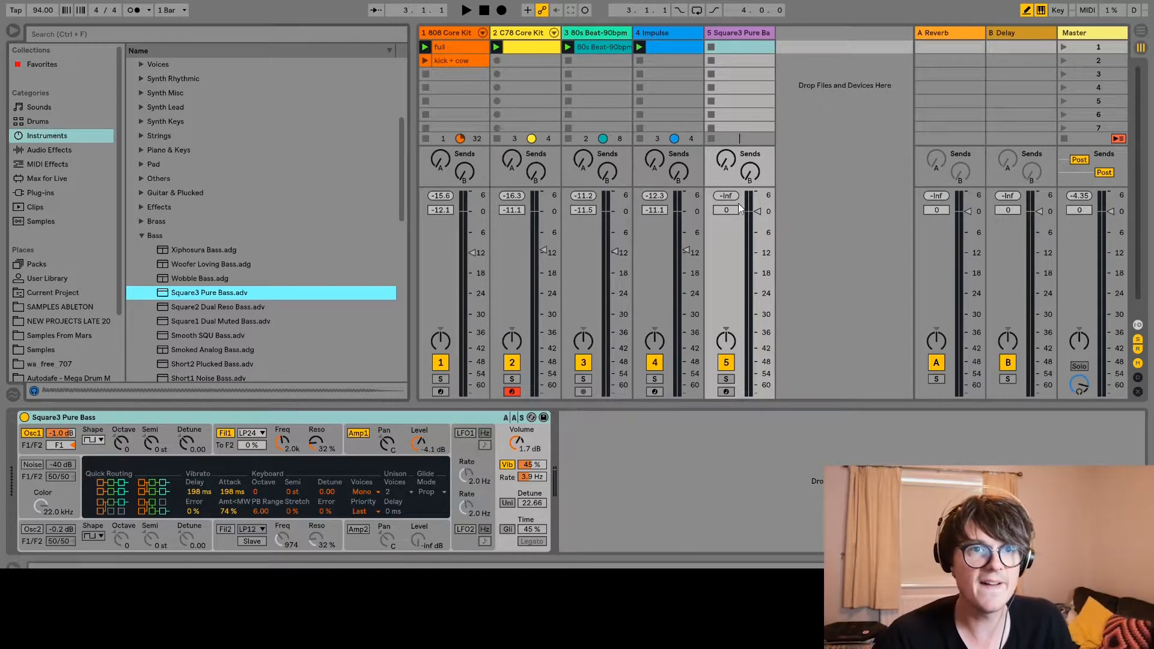
left_click(748, 21)
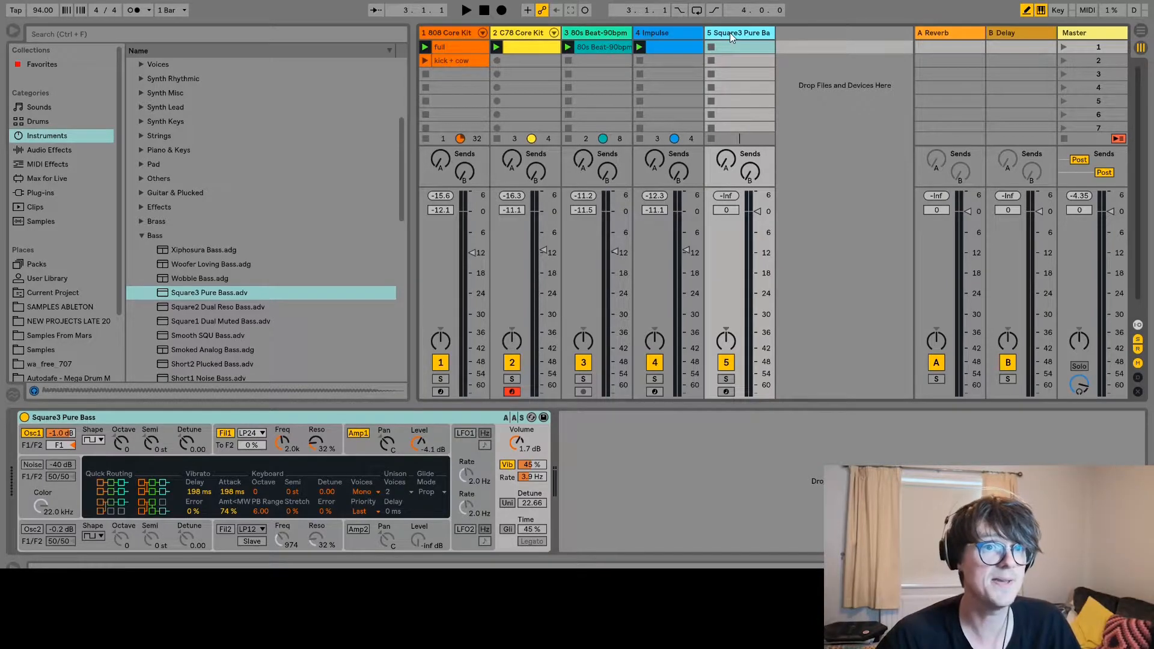
key("ctrl+shift+m")
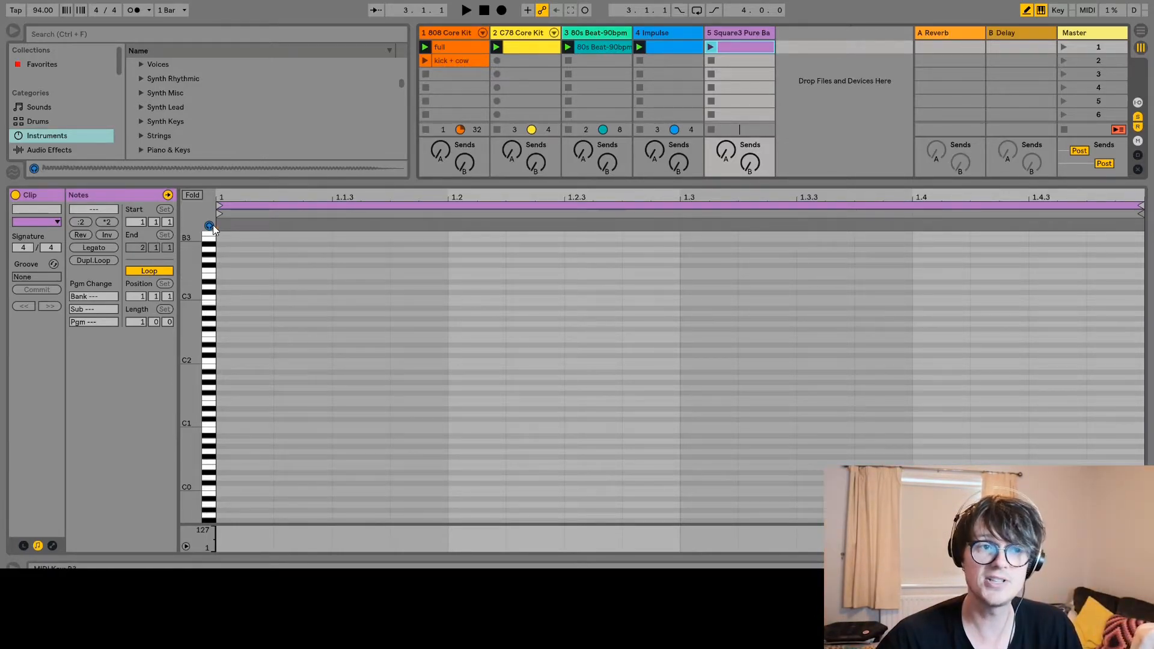
Audition bass notes on the clip's piano keyboard, focusing on the octave between C1 and C2.
left_click_drag(210, 238, 211, 388)
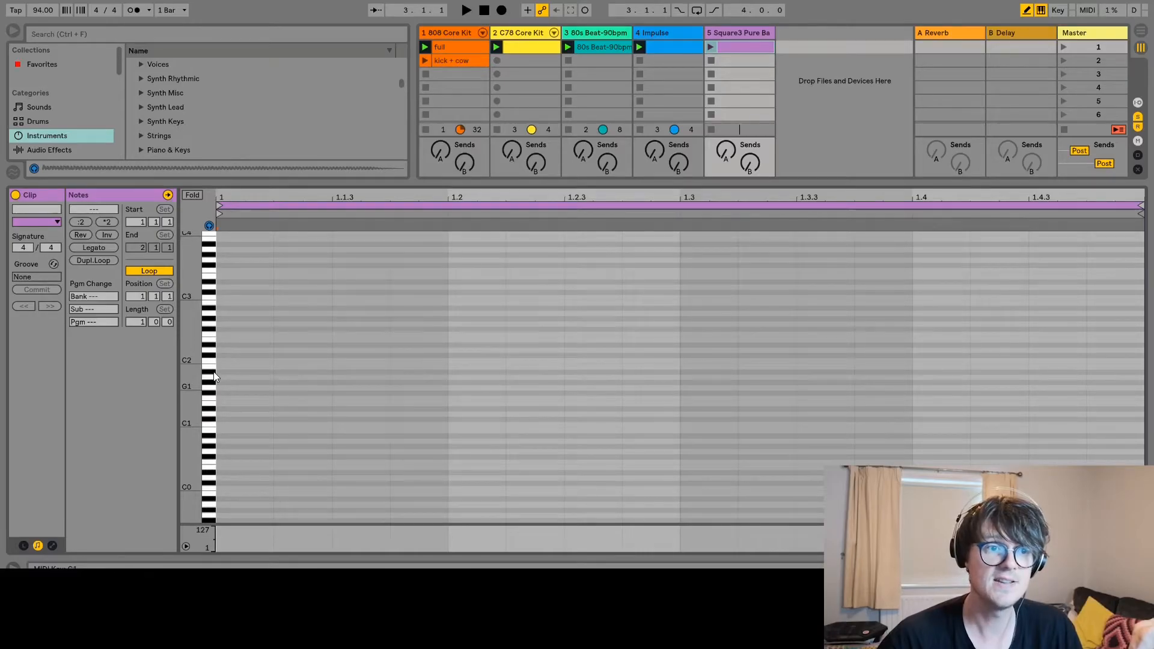
left_click(212, 386)
left_click_drag(214, 375, 214, 470)
left_click_drag(210, 251, 211, 292)
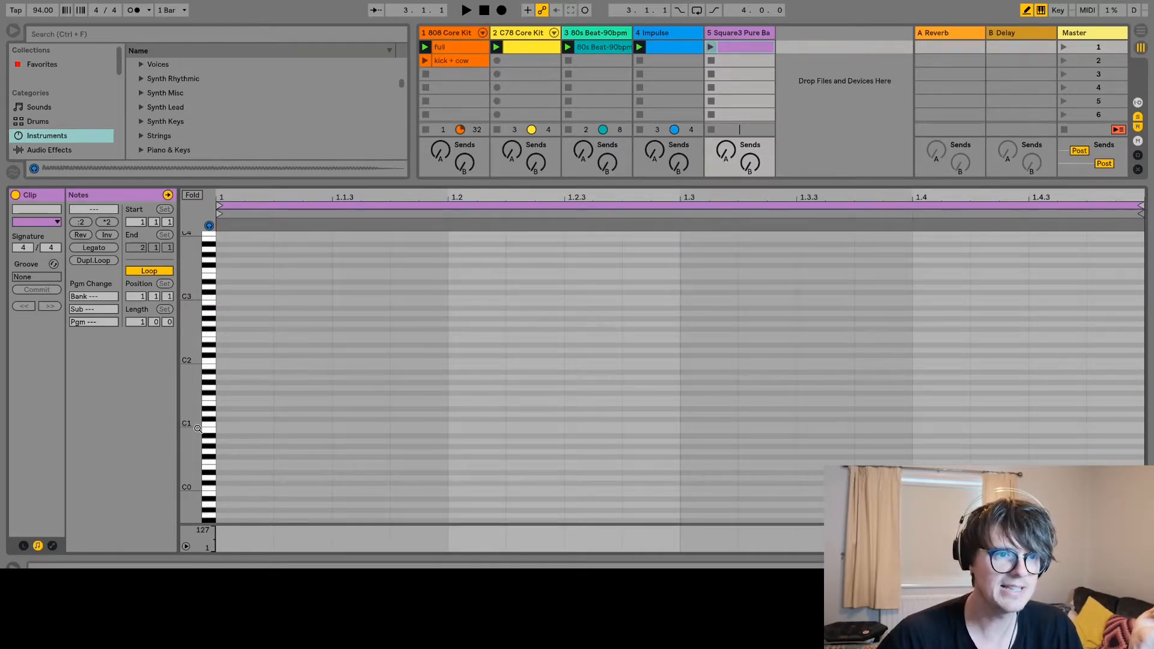
left_click_drag(195, 429, 195, 333)
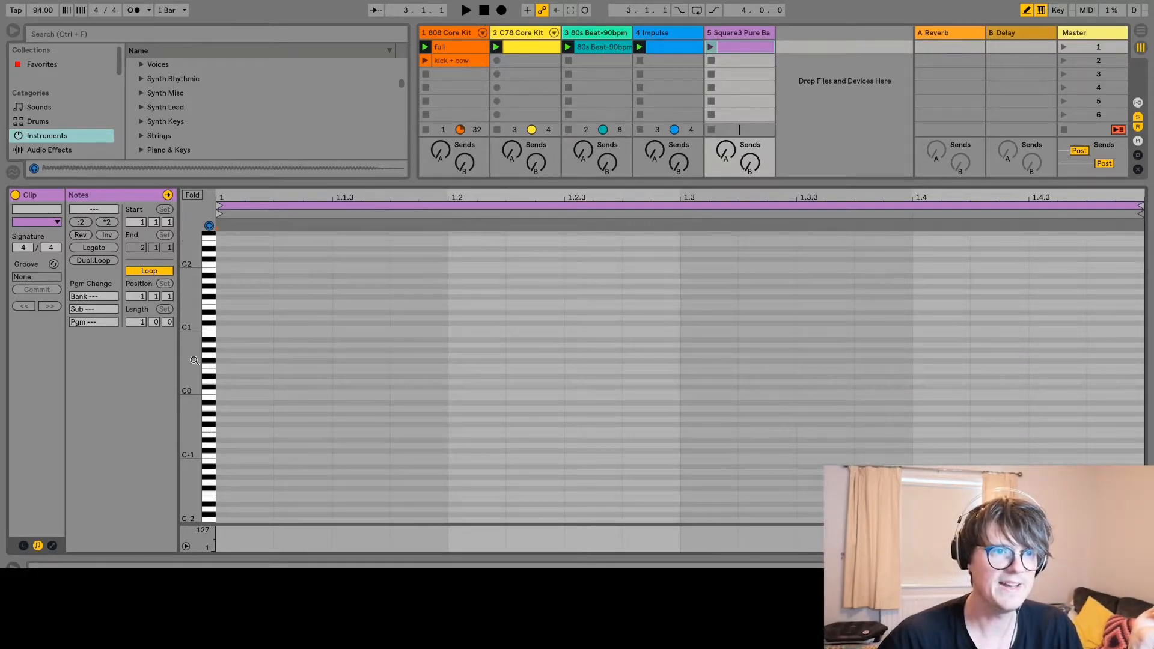
left_click_drag(192, 365, 241, 446)
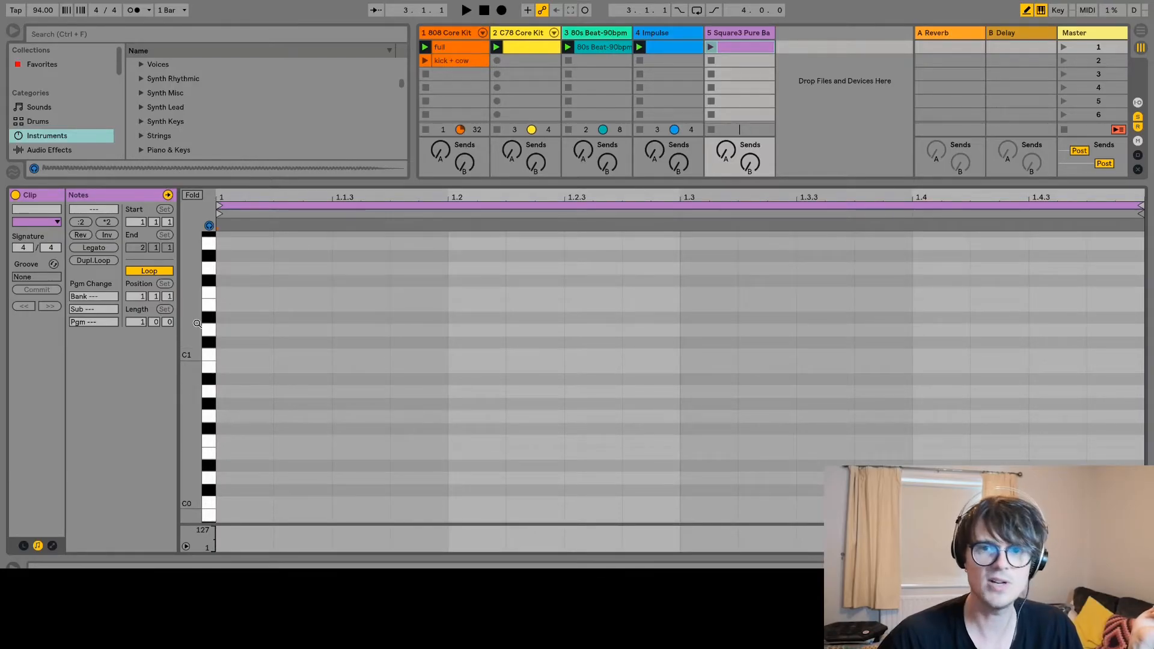
left_click_drag(196, 320, 209, 377)
left_click(211, 401)
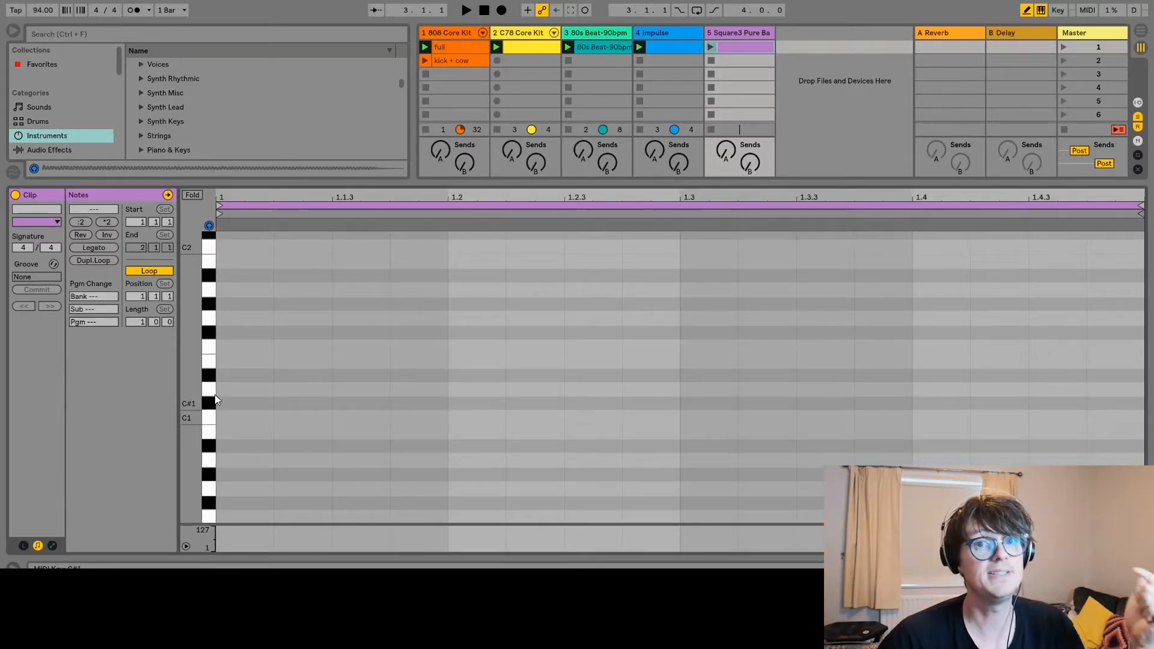
left_click_drag(204, 399, 217, 441)
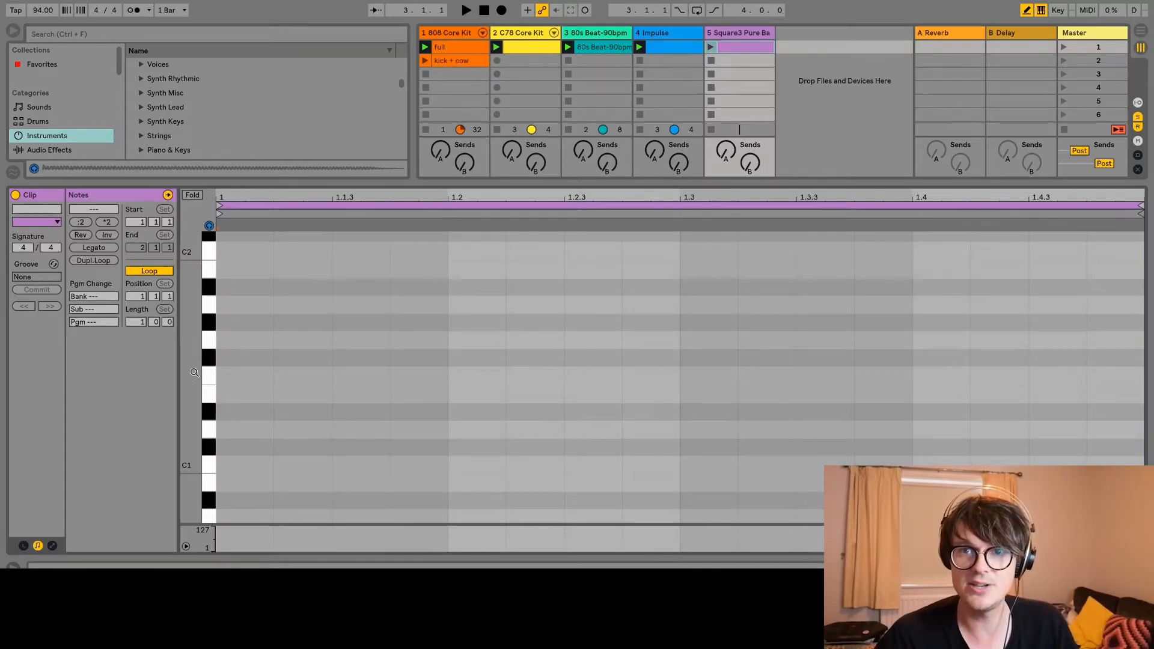
left_click(208, 464)
left_click(208, 397)
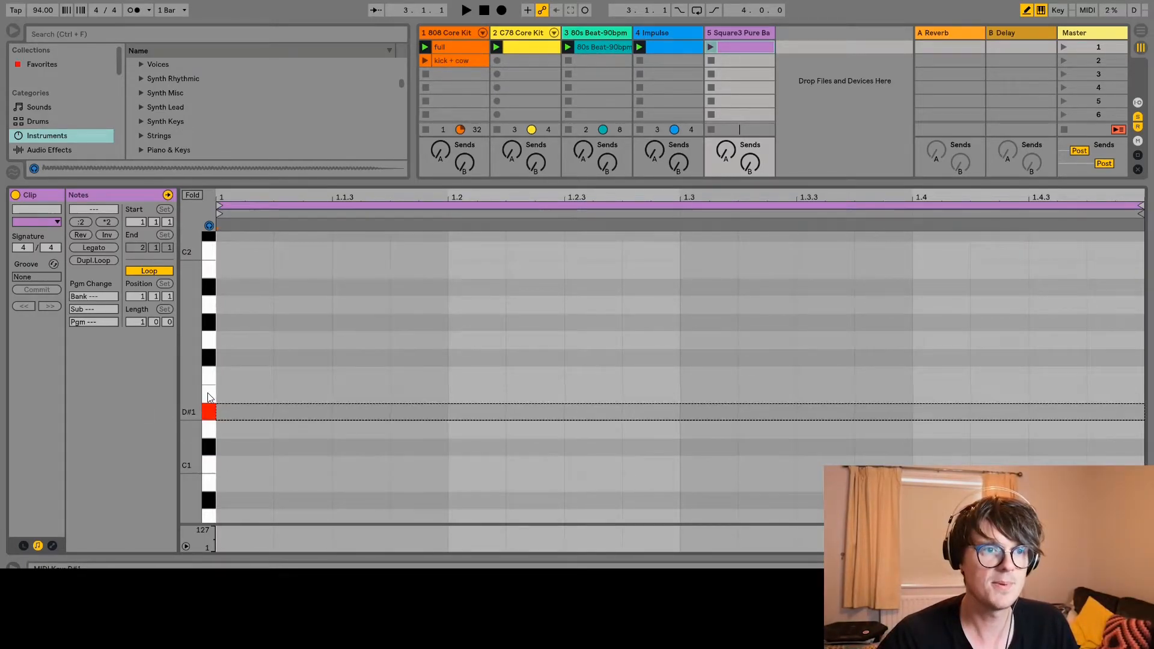
left_click(208, 339)
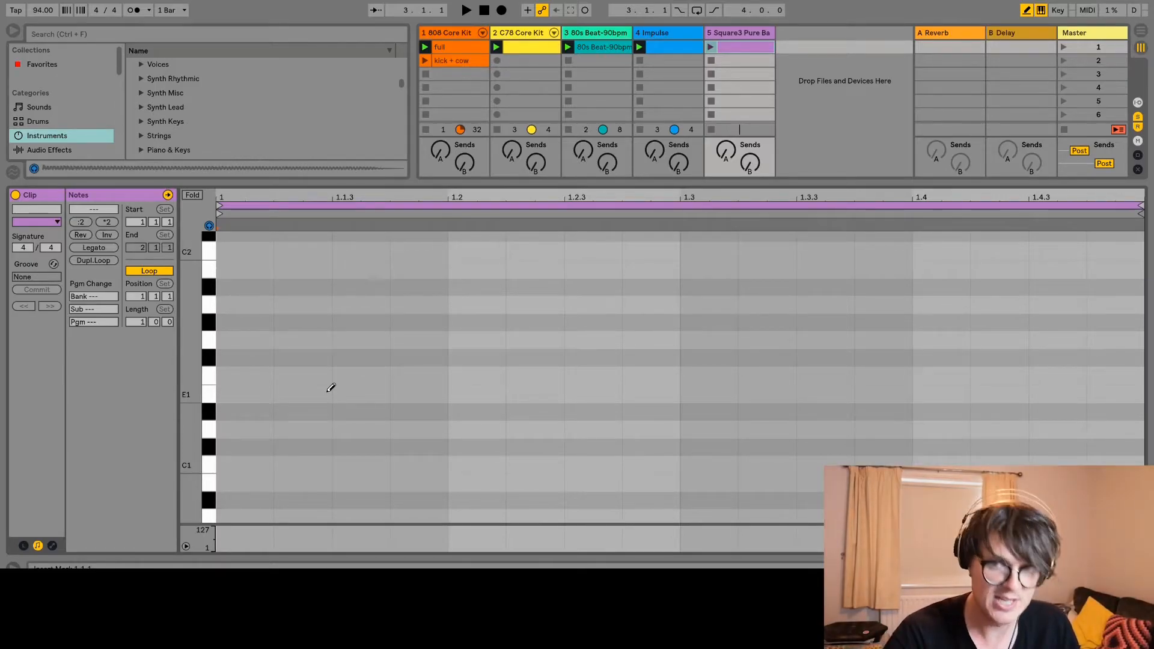
Draw a sixteenth note on C1 at the start of the clip, removing the trial notes on C#1, B0 and D1.
key("b")
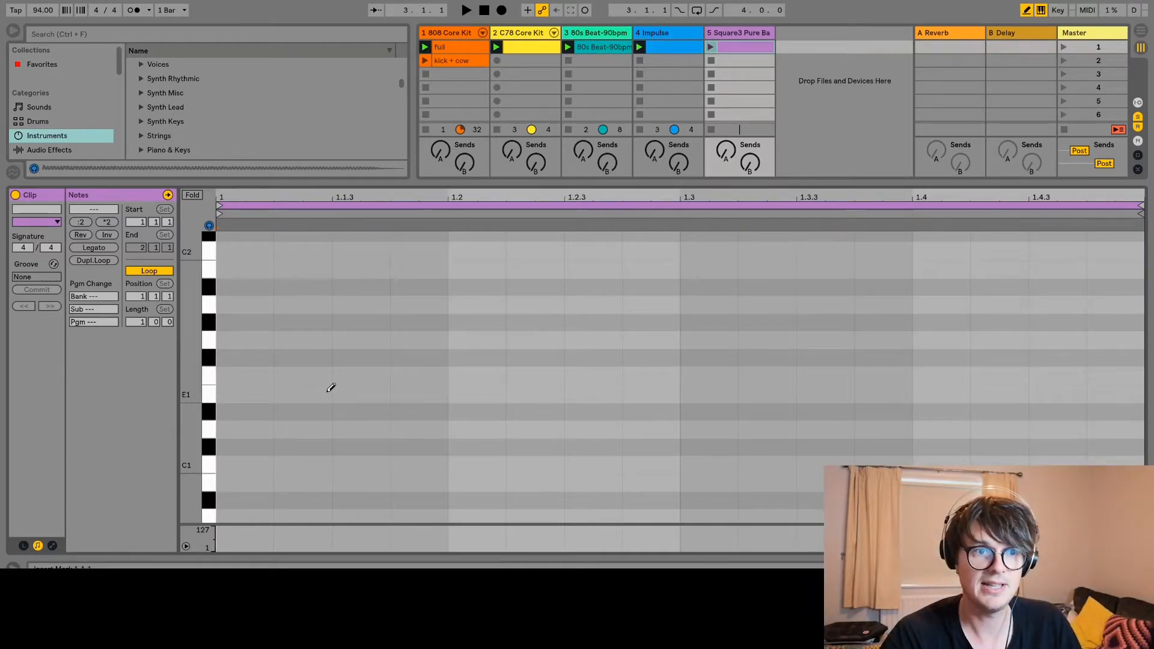
key("b")
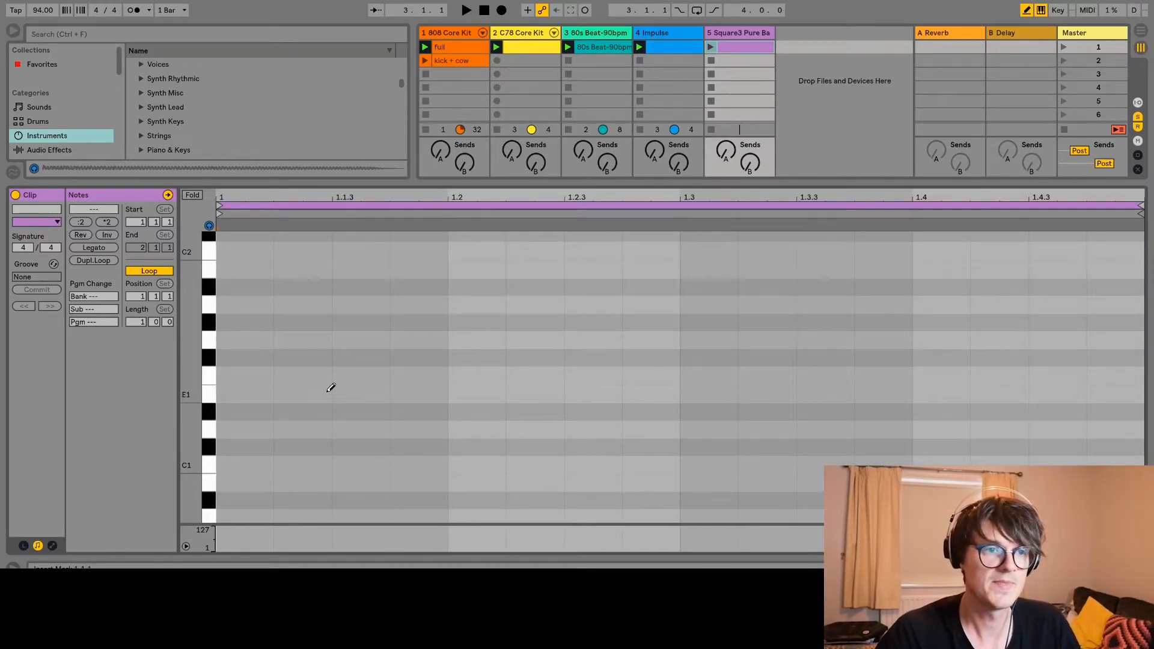
left_click(240, 448)
left_click(243, 466)
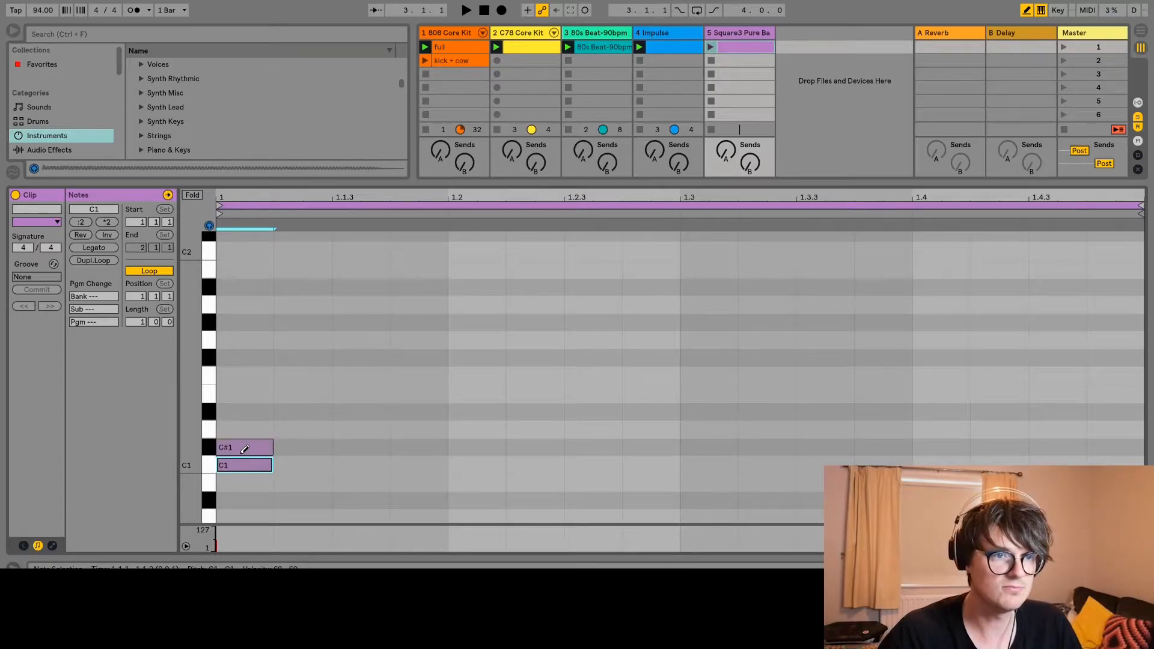
left_click(242, 442)
left_click(241, 482)
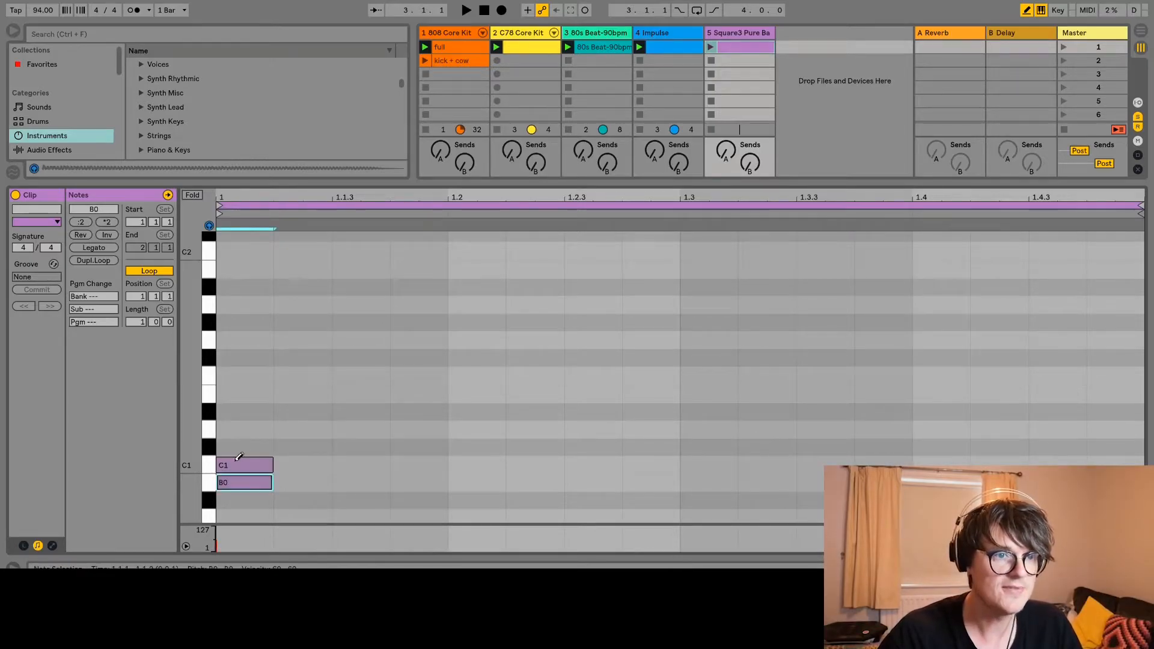
left_click(238, 463)
left_click(241, 479)
left_click(243, 464)
left_click(252, 428)
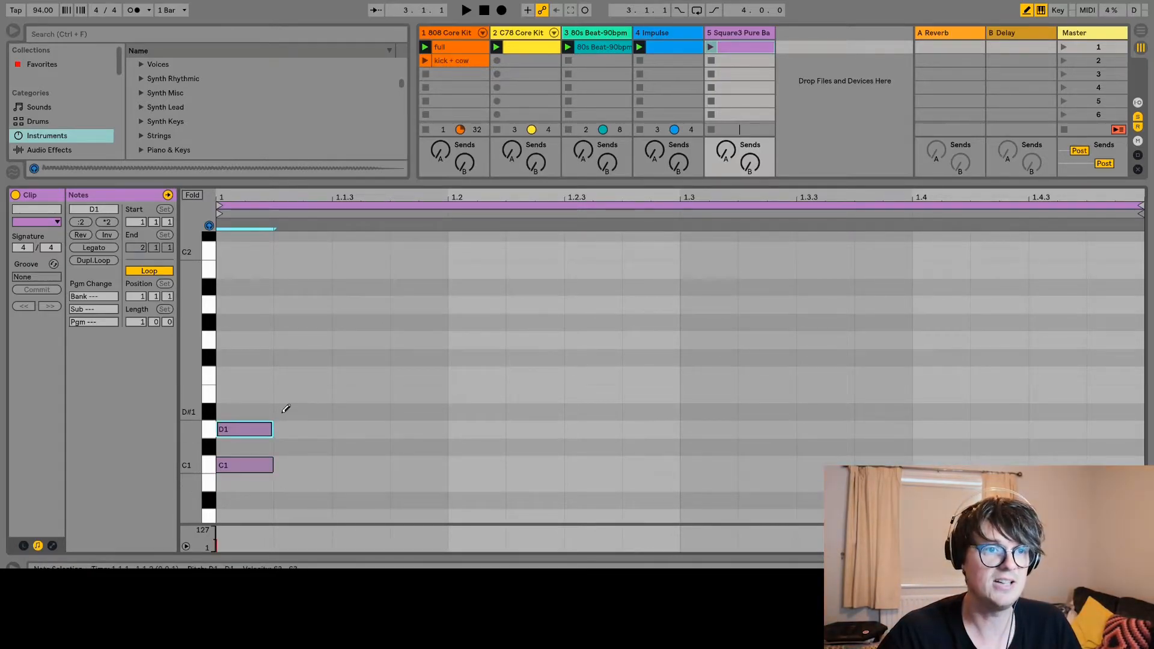
left_click(253, 422)
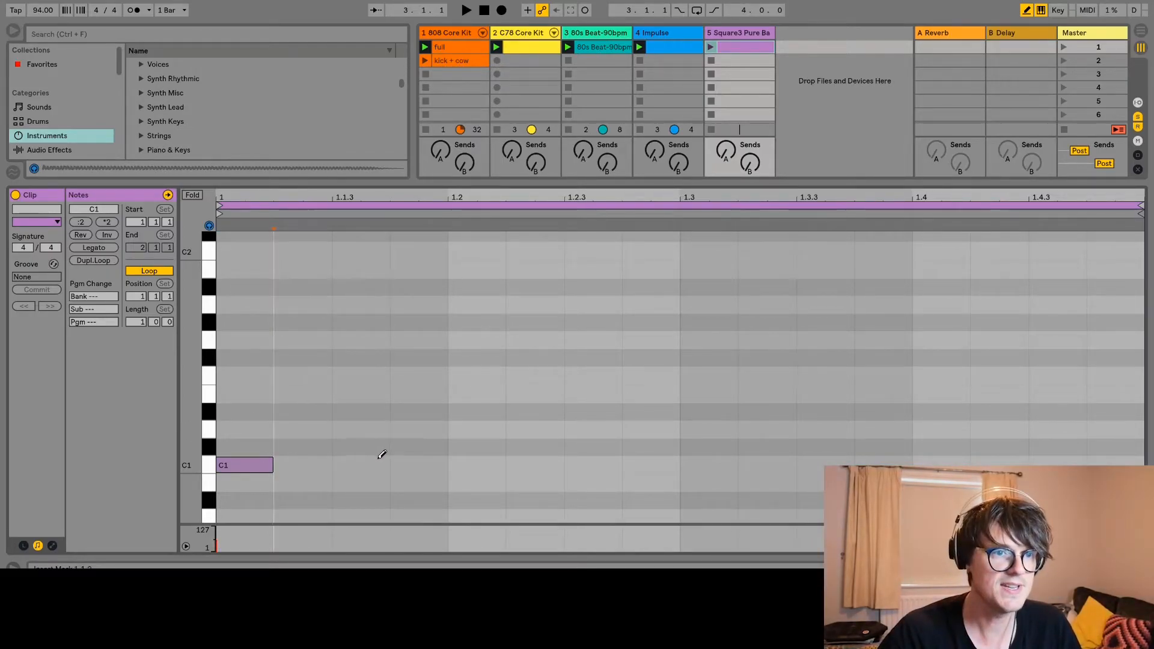
Add sixteenth notes on C1 at 1.1.3, 1.2.3, 1.3 and 1.3.3, and on G0 at 1.2.
left_click(384, 458)
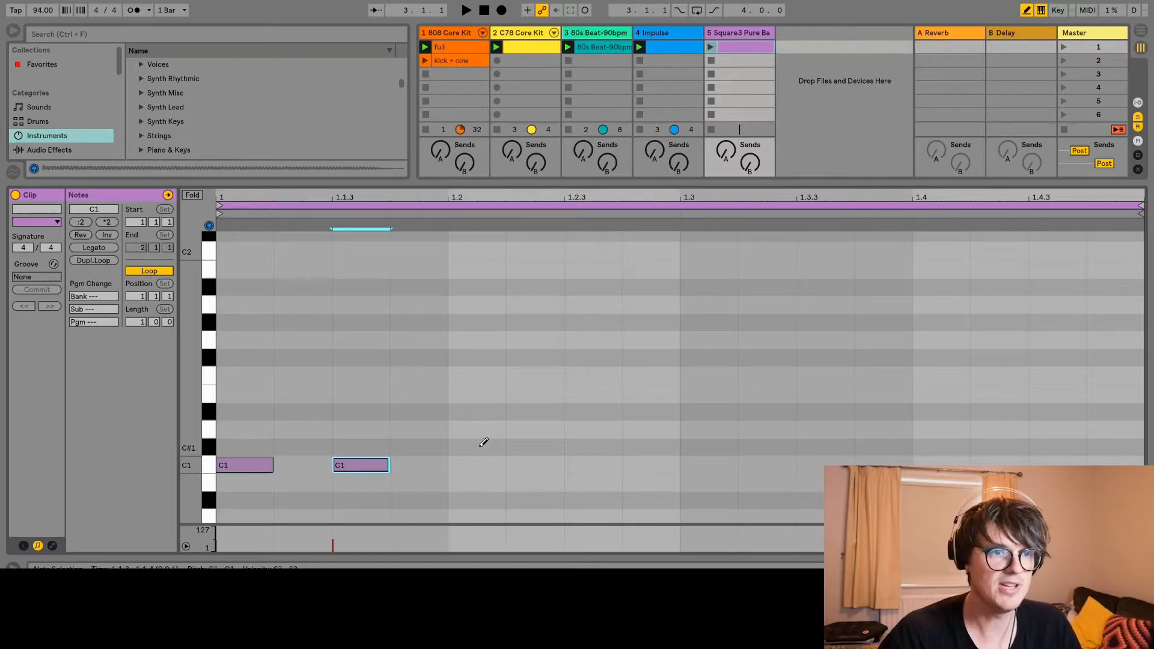
scroll(189, 443, "down", 3)
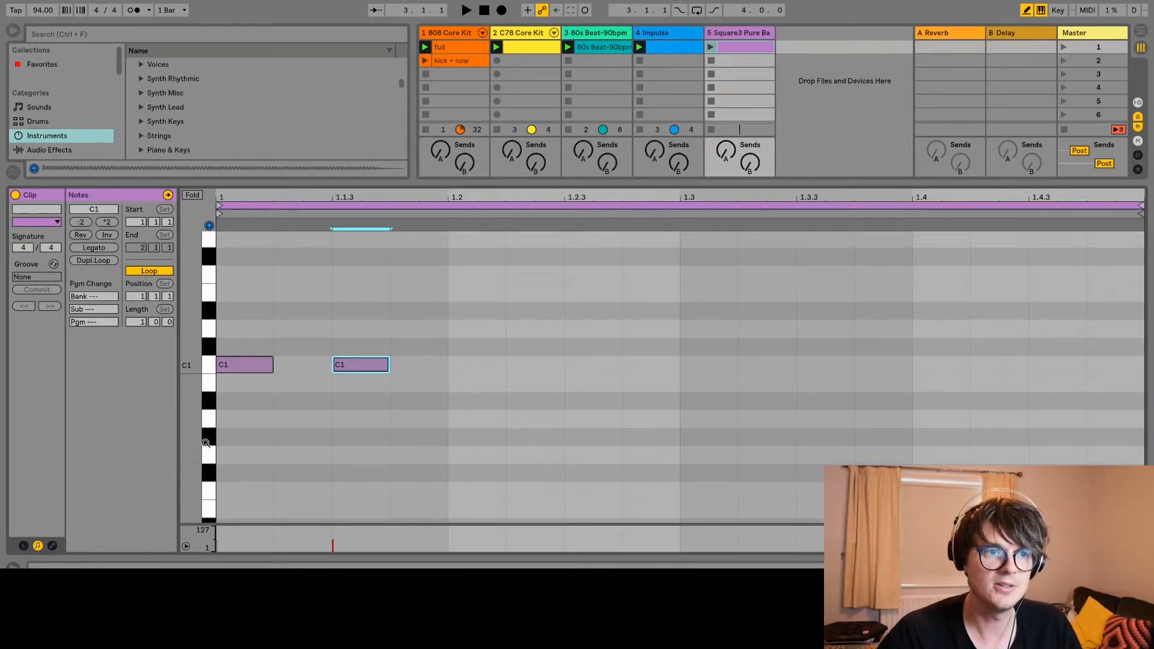
left_click(485, 452)
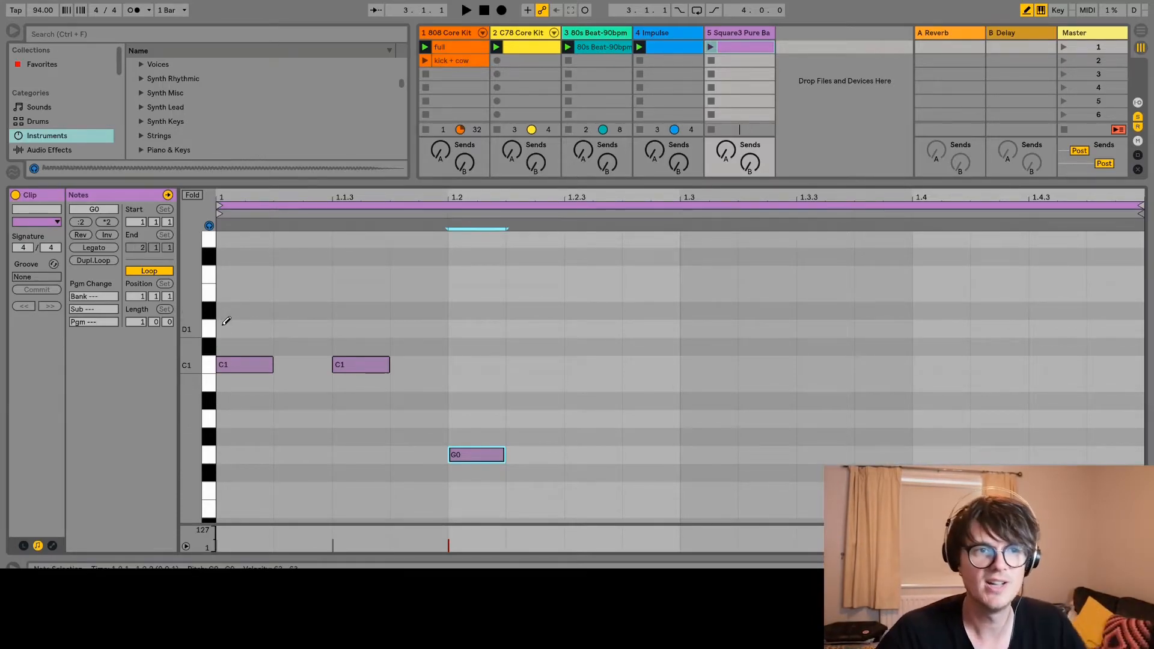
scroll(205, 336, "up", 3)
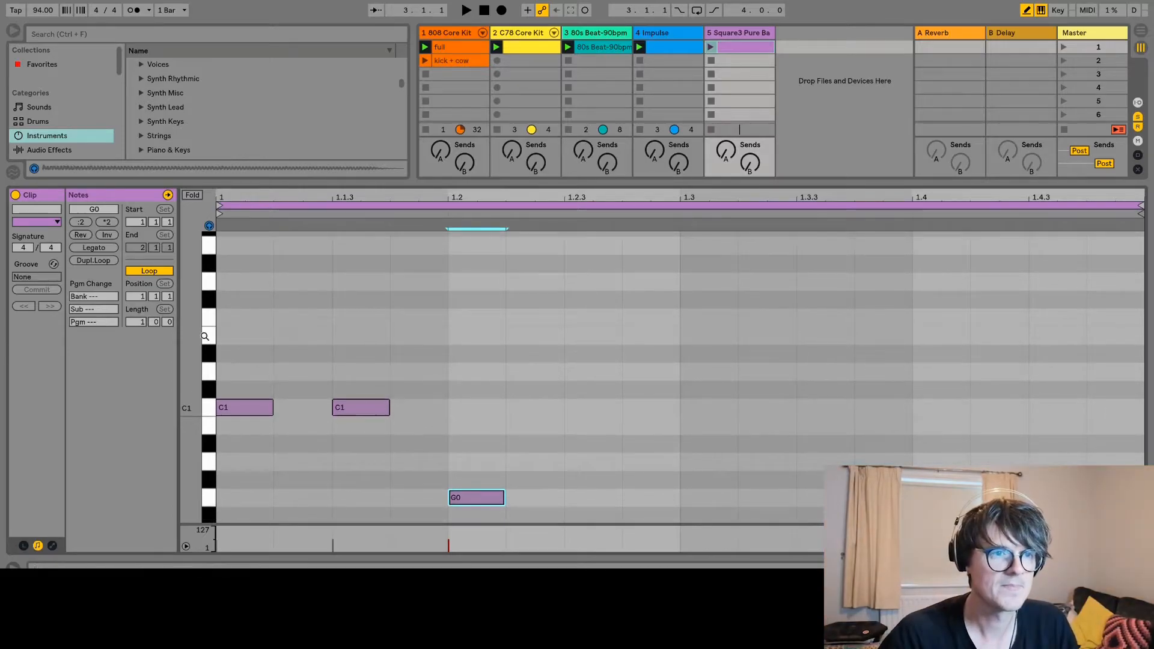
left_click(596, 401)
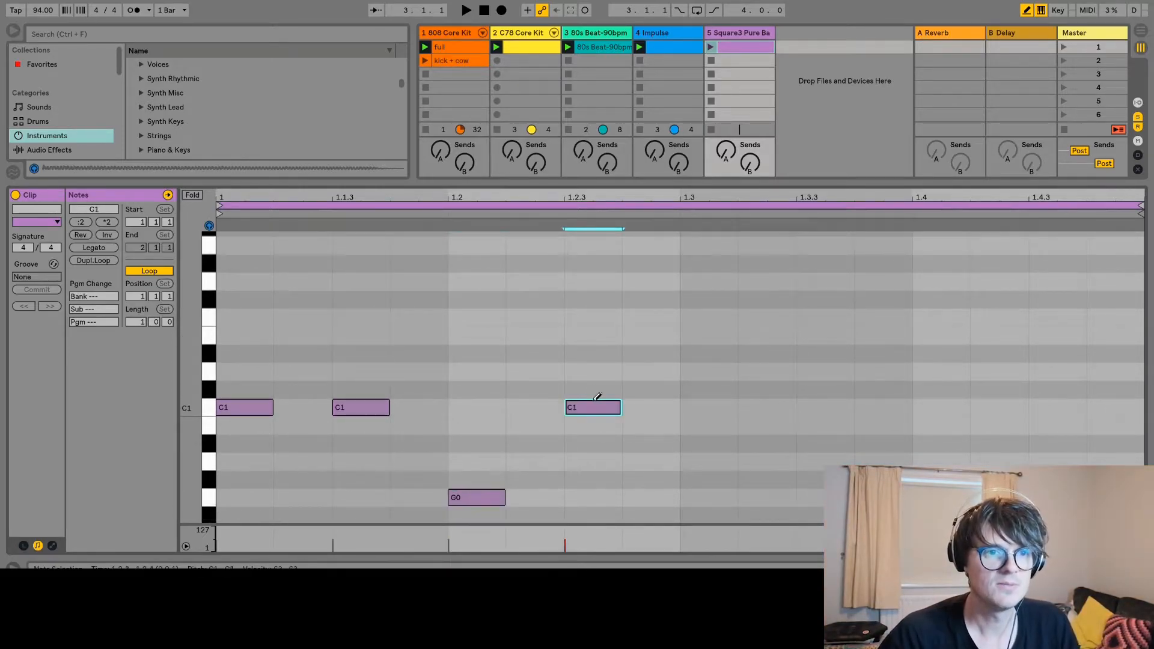
left_click(729, 400)
left_click(825, 400)
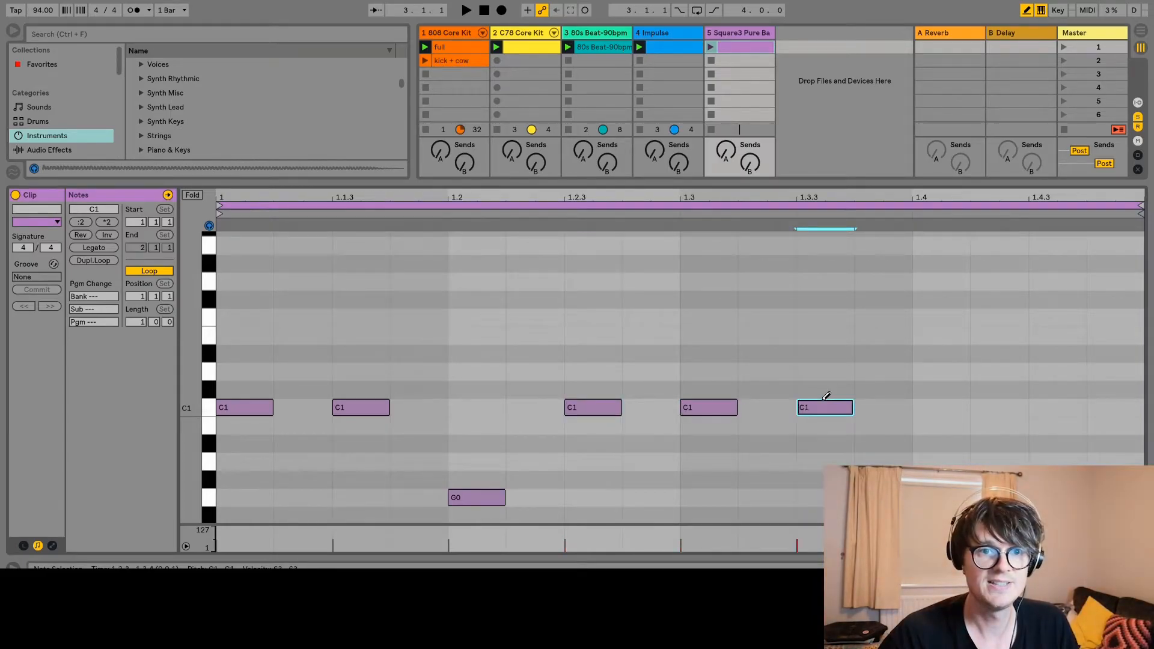
Complete the last beat with sixteenth notes on G0 at 1.4, D#1 at 1.4.2 and G1 at 1.4.3.
left_click(938, 498)
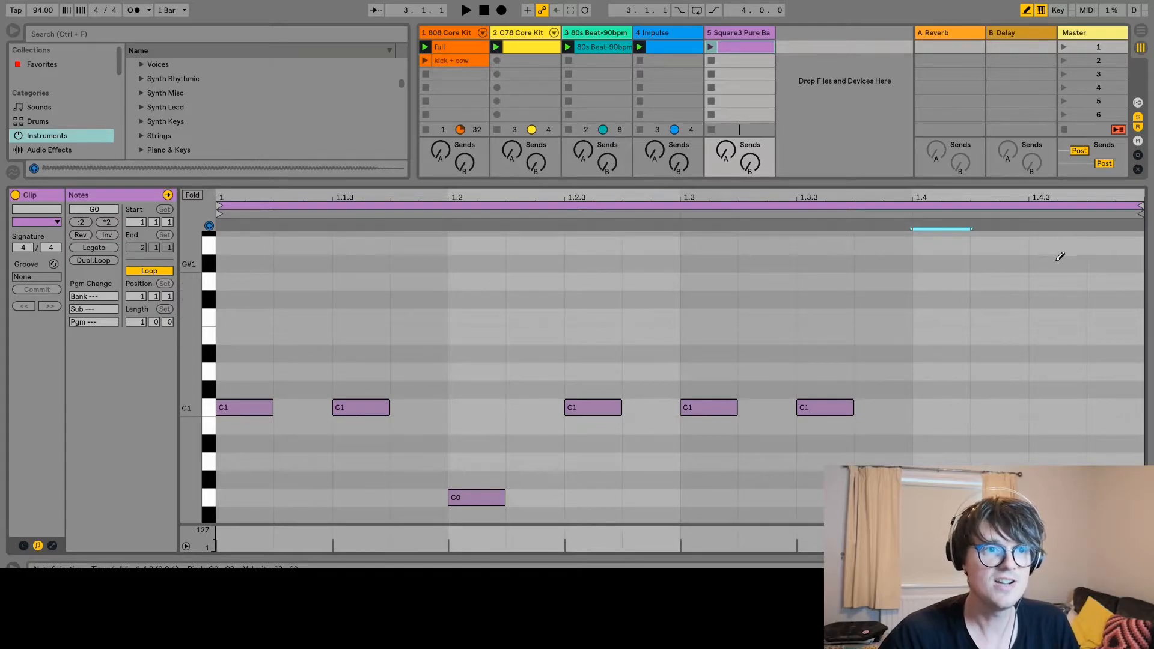
left_click(1057, 280)
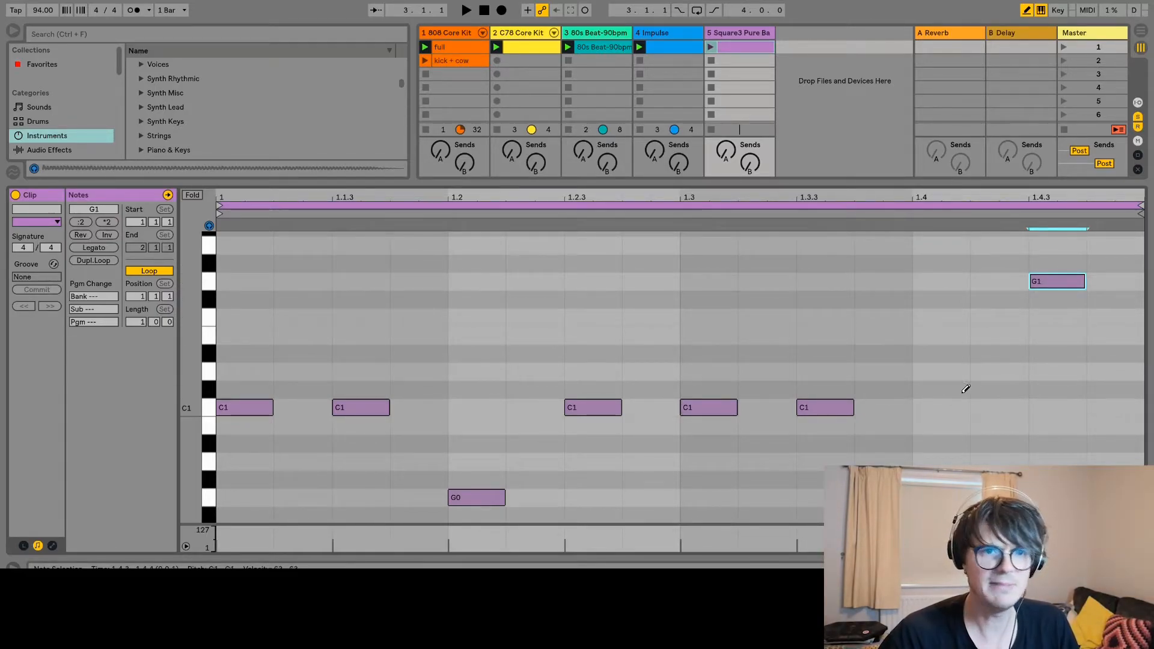
left_click(997, 350)
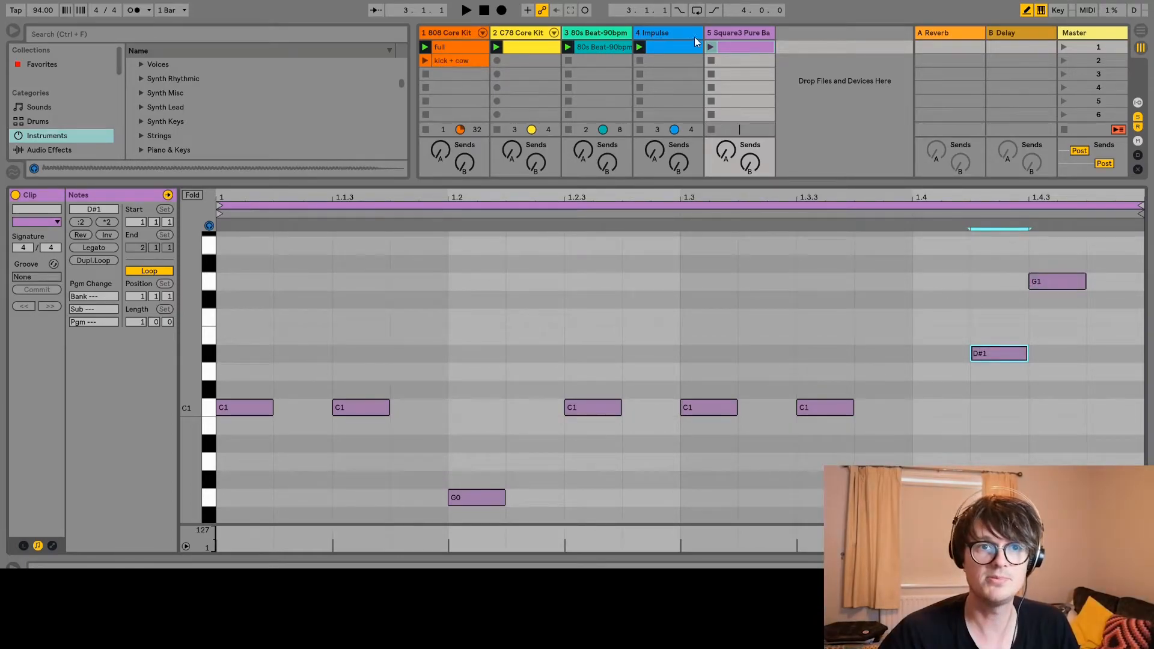
Play the bass clip with the drums, set the tempo to 120 BPM and listen again.
left_click(709, 42)
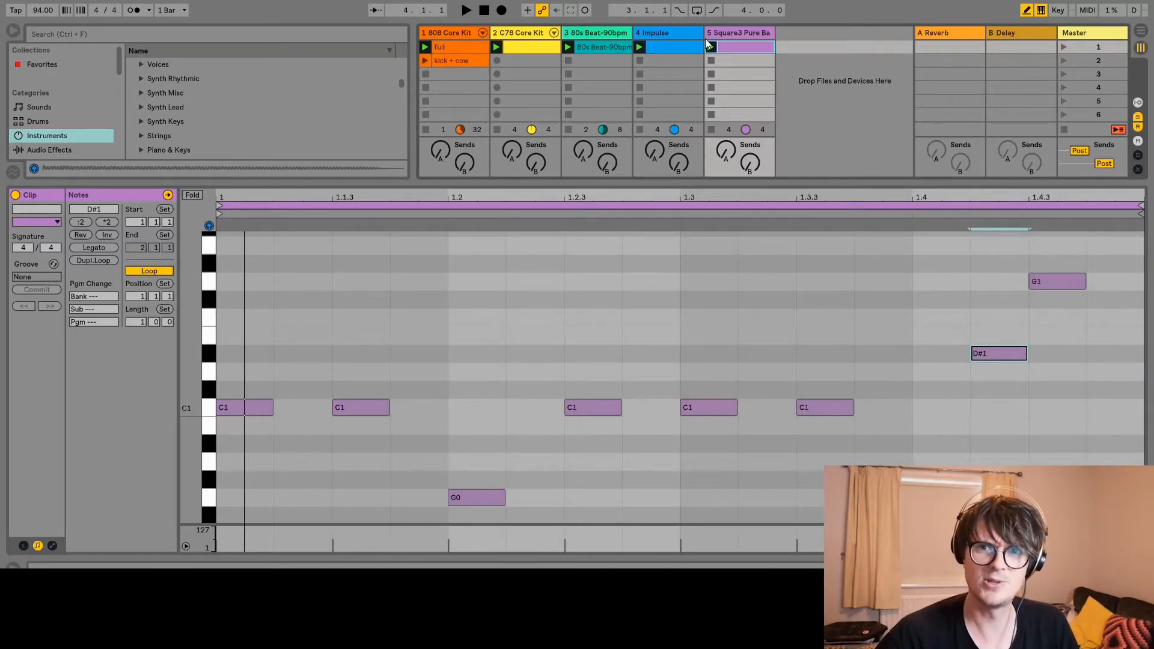
left_click(711, 46)
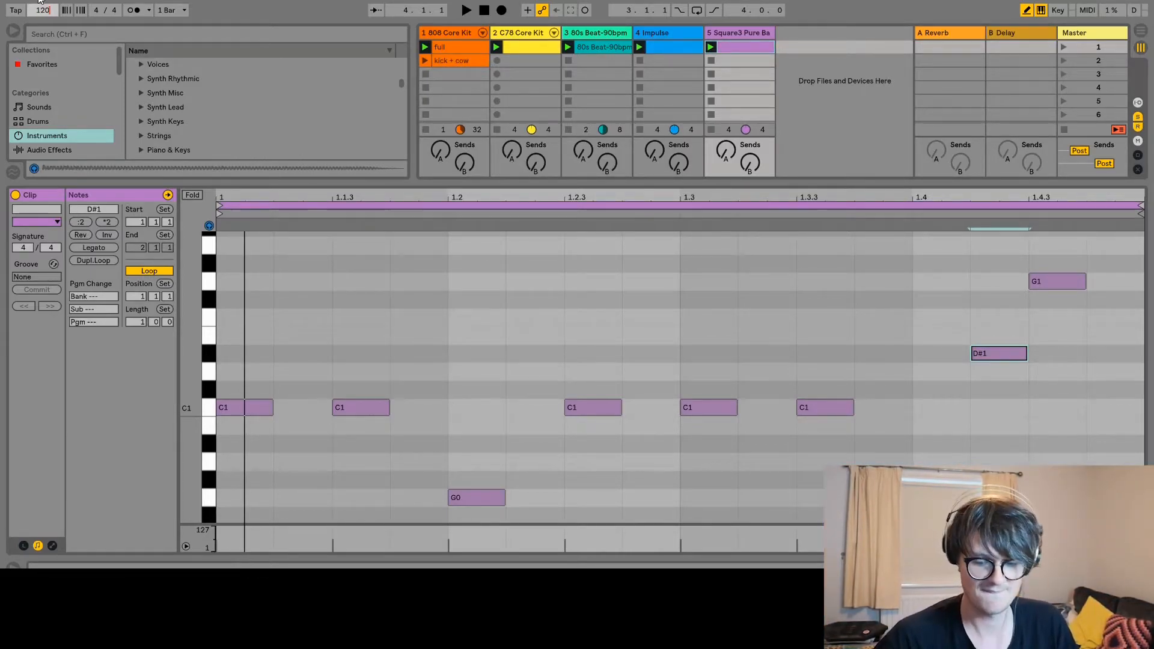
key("Return")
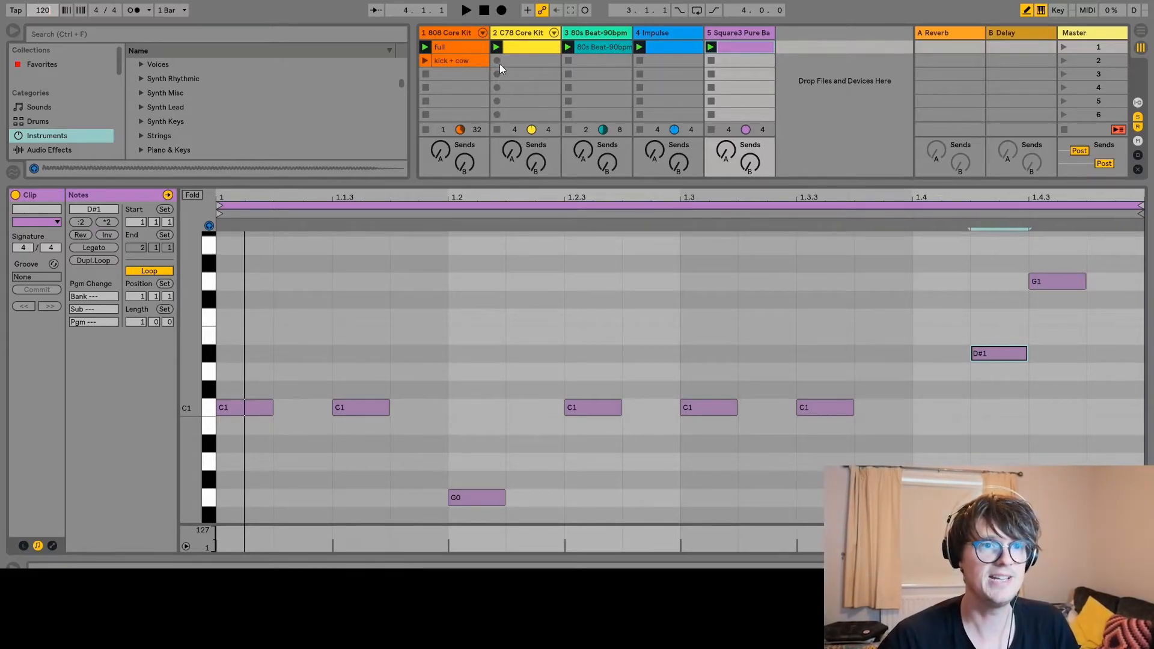
left_click(466, 9)
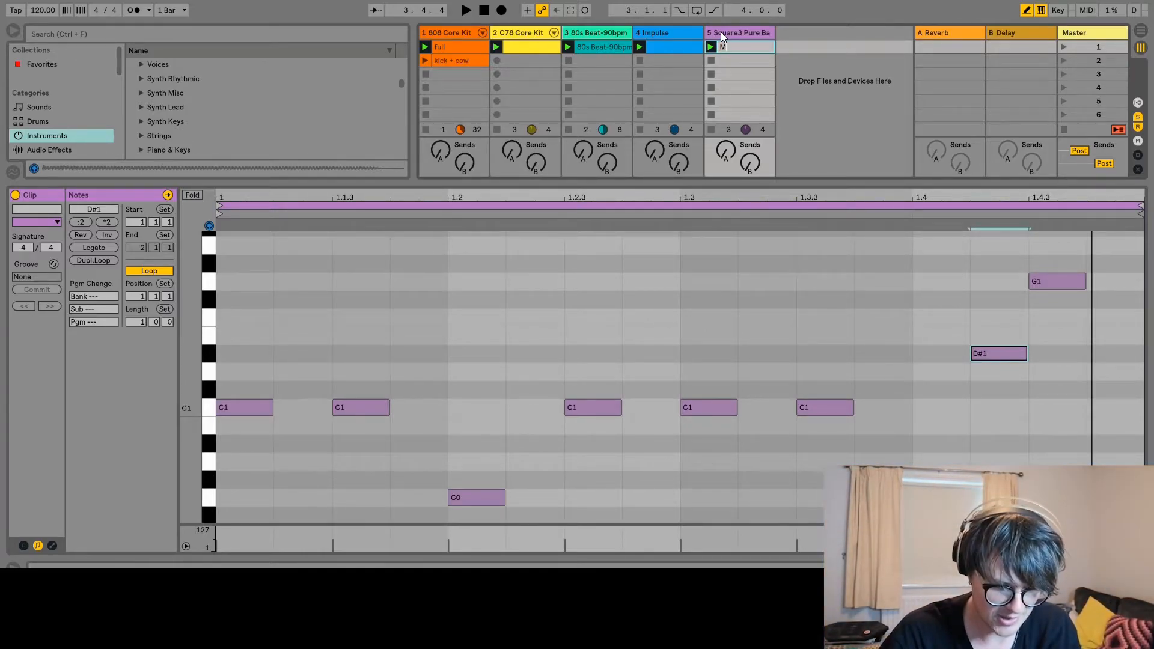
Name the bass clip MarioKart, play it, and select the empty slot below it.
type("Kart")
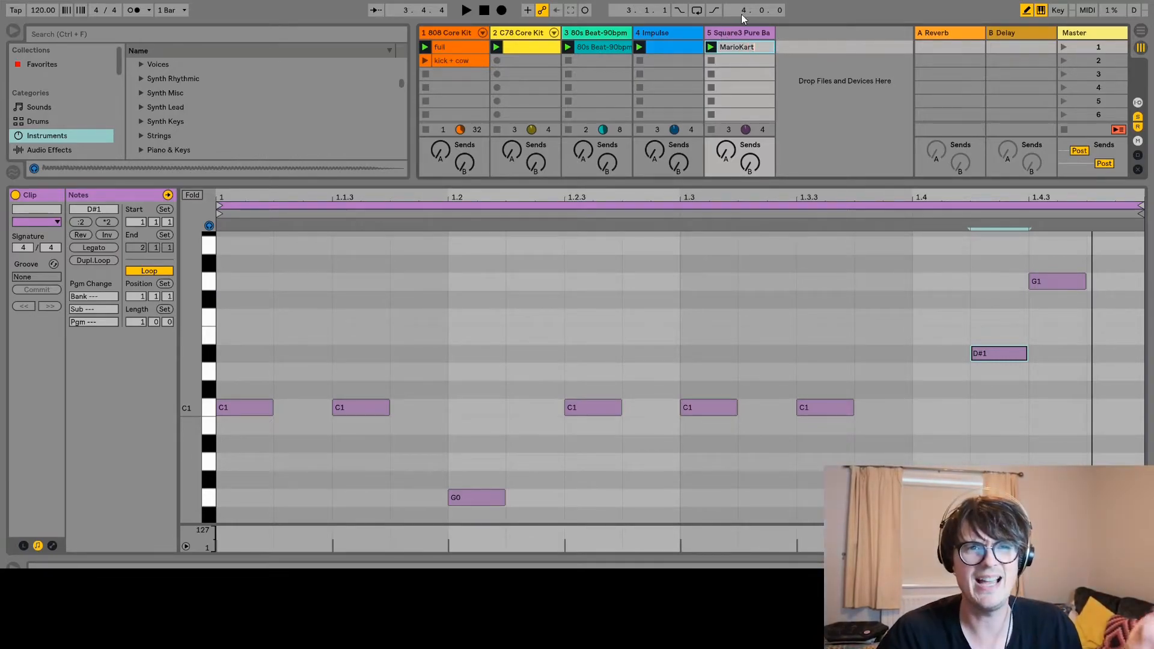
left_click(711, 47)
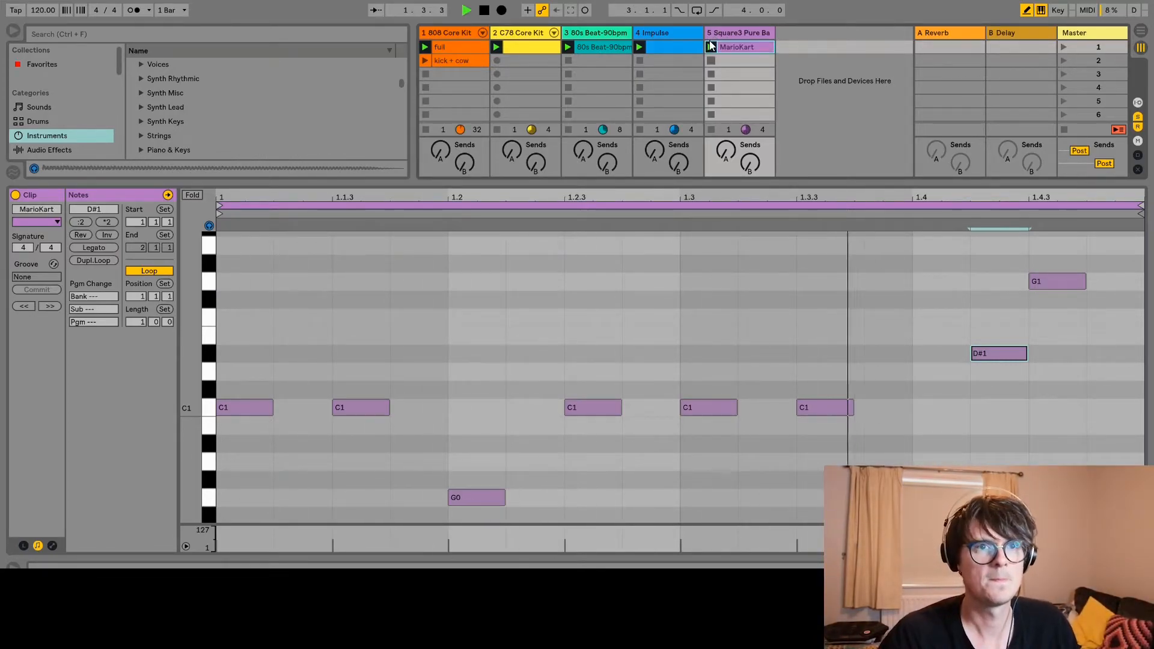
key("Down")
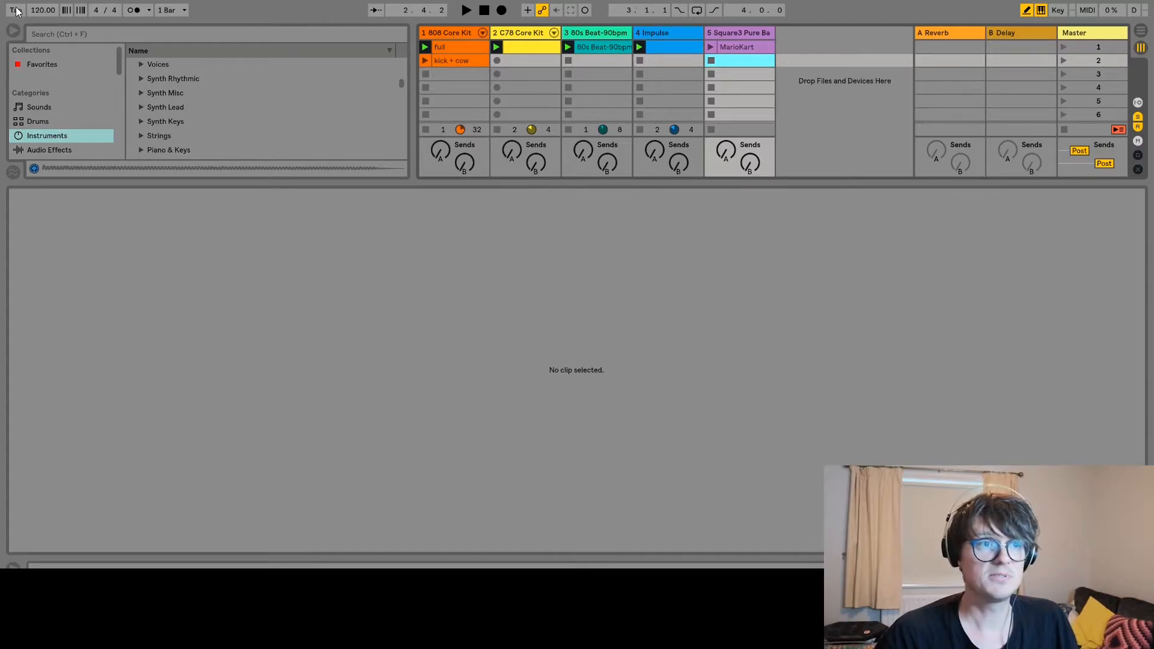
Set the project tempo to 95 BPM.
left_click(42, 6)
type("95")
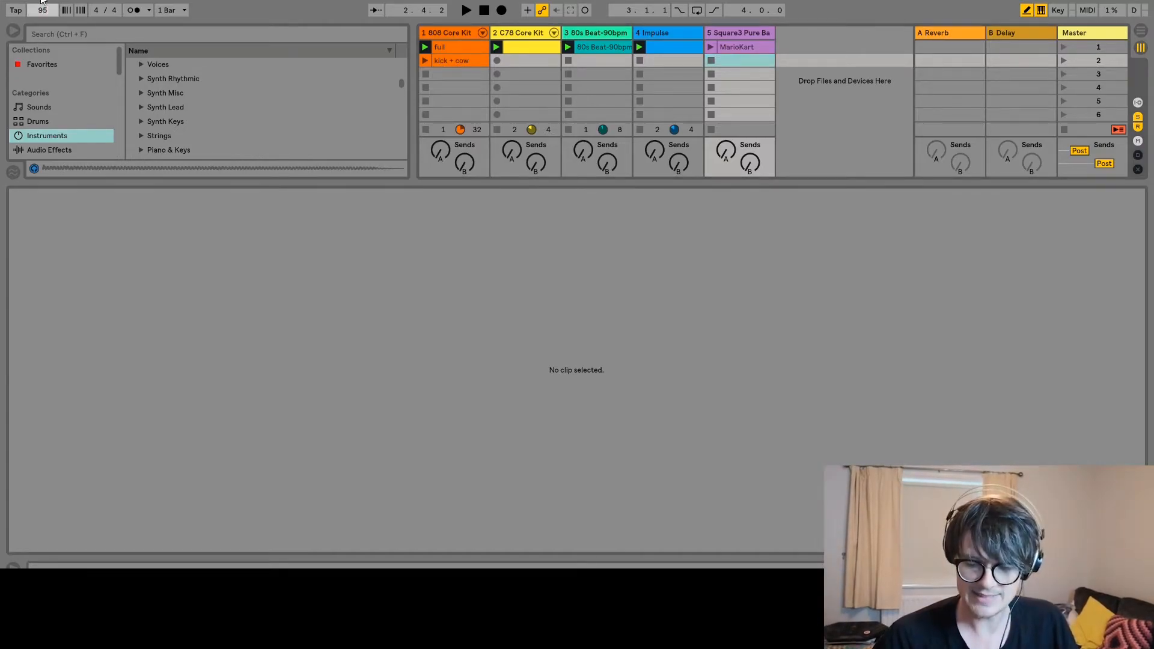
key("Return")
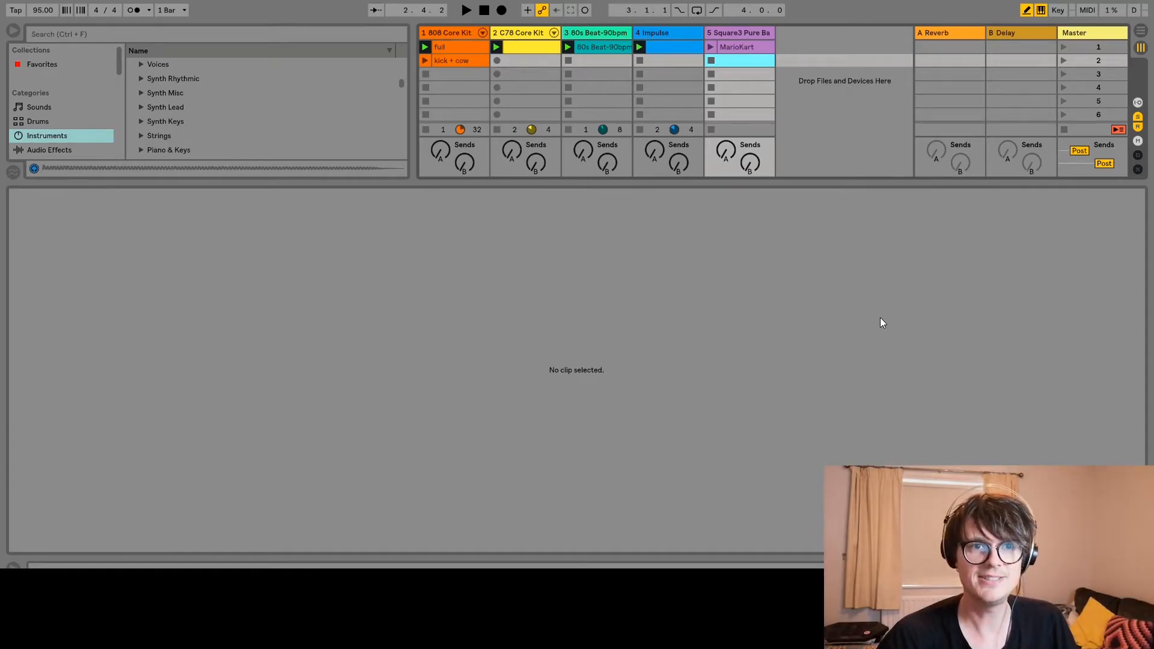
Create an empty MIDI clip in the second slot of the Square3 Pure Bass track.
key("ctrl+alt+l")
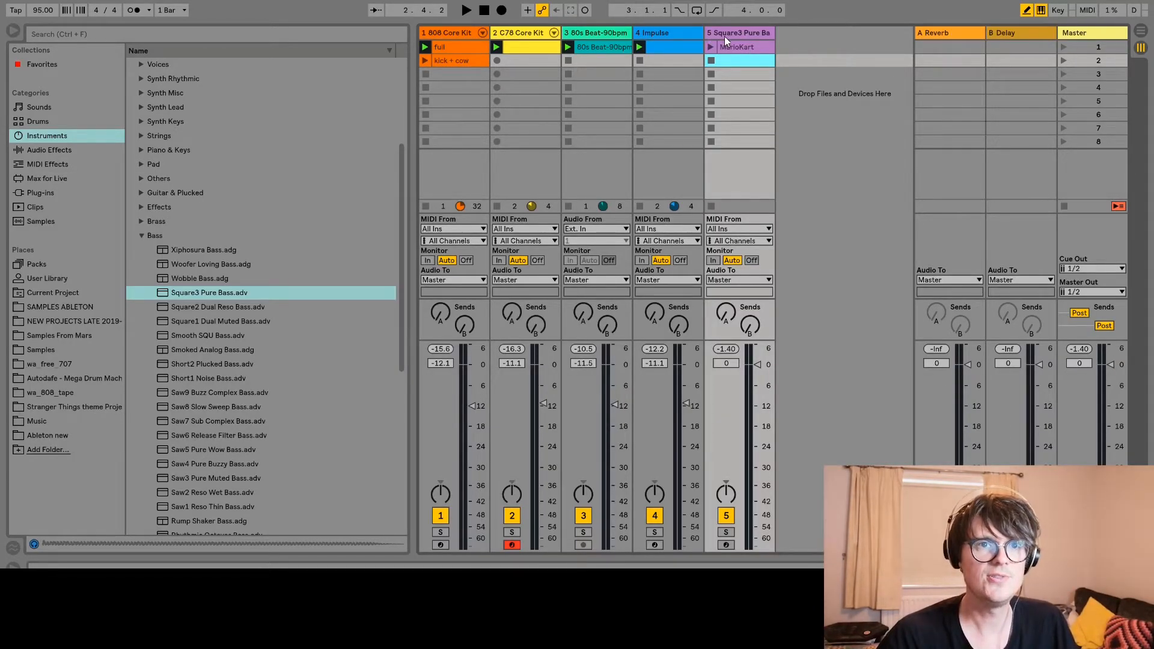
key("Left")
key("Left")
key("Left")
key("Left")
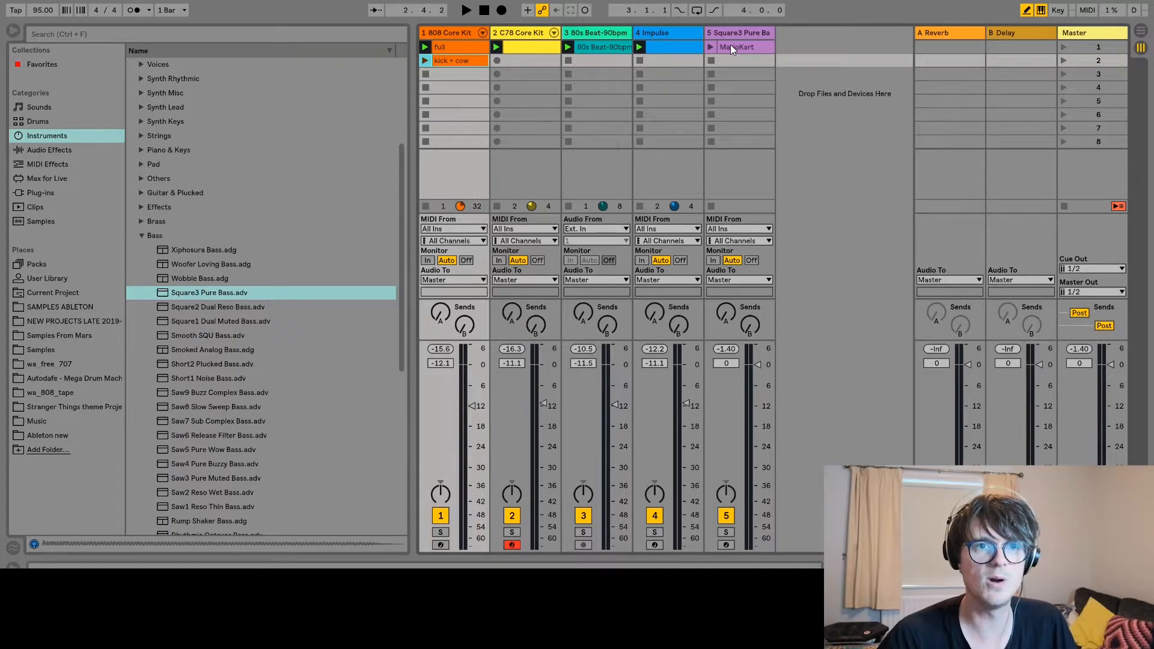
key("Right")
key("Right")
key("Right")
key("Right")
key("ctrl+shift+m")
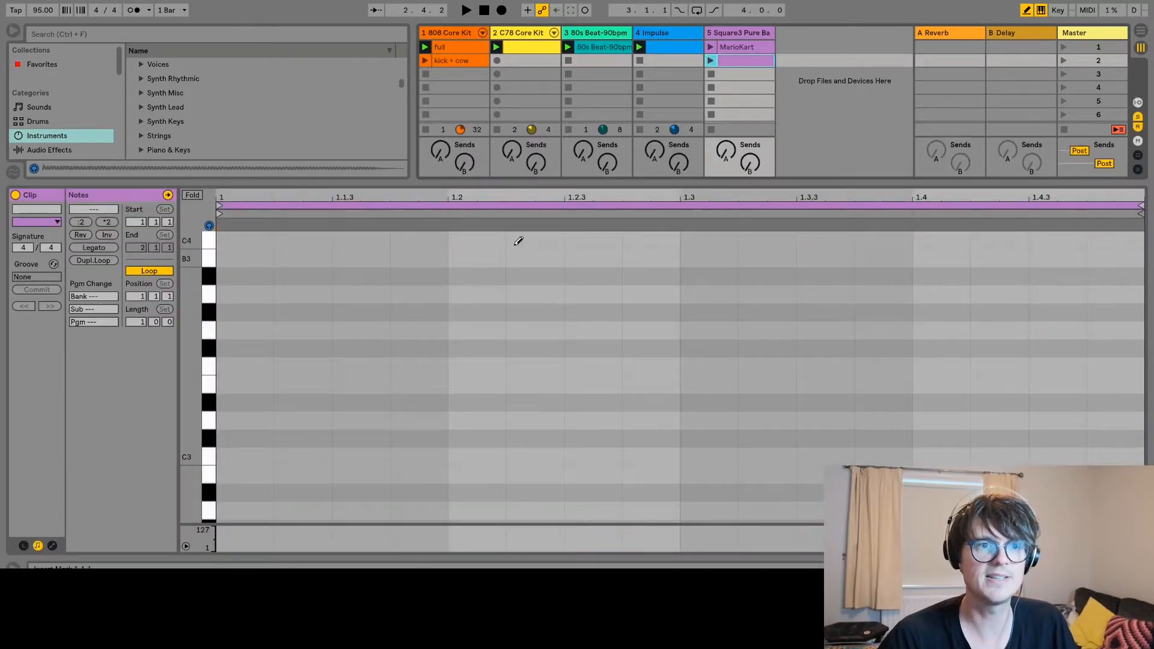
Fill the new clip's whole bar with consecutive sixteenth notes on C1, removing the trial C3 note, and turn off draw mode.
left_click(231, 449)
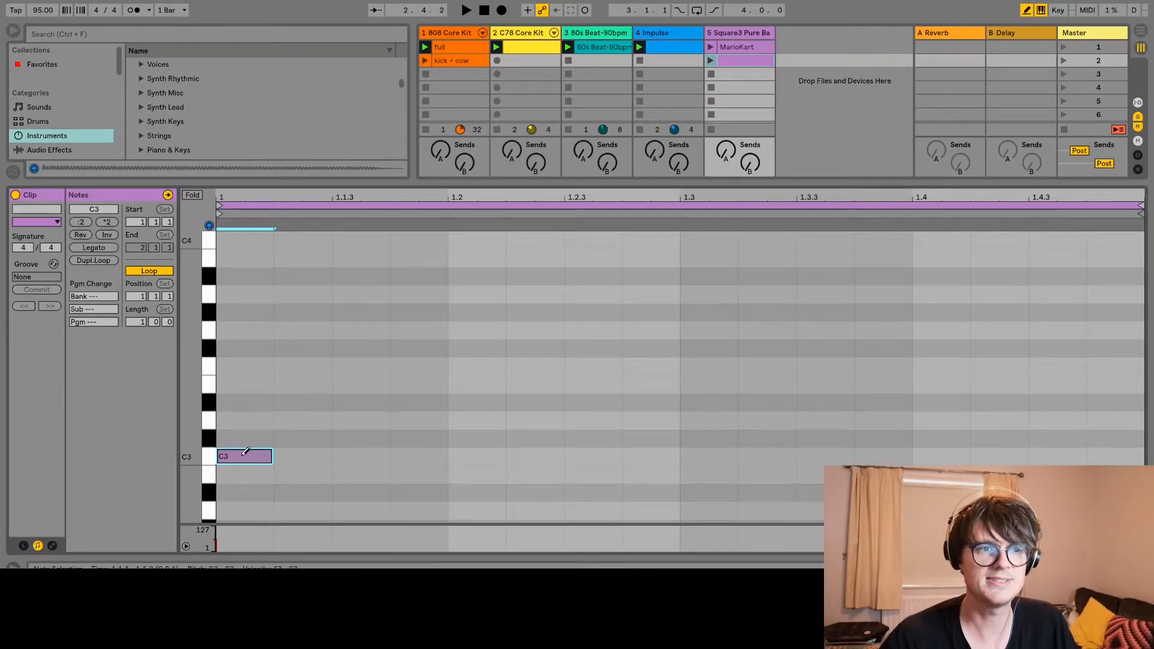
left_click(245, 452)
left_click_drag(189, 446, 188, 79)
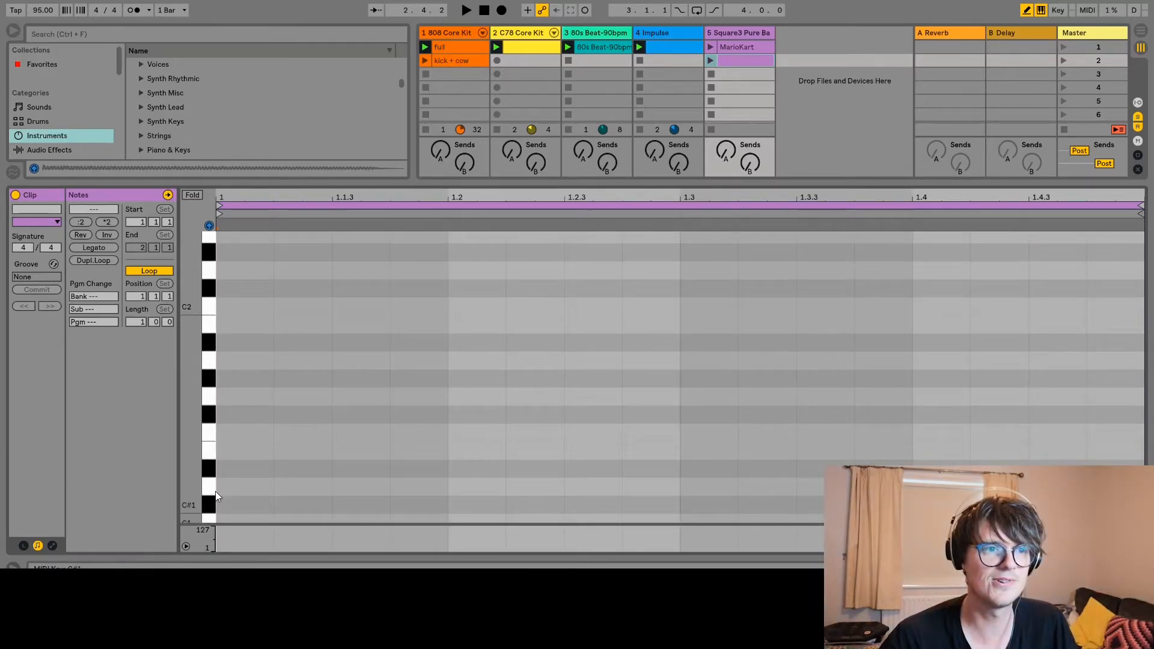
left_click_drag(204, 485, 205, 409)
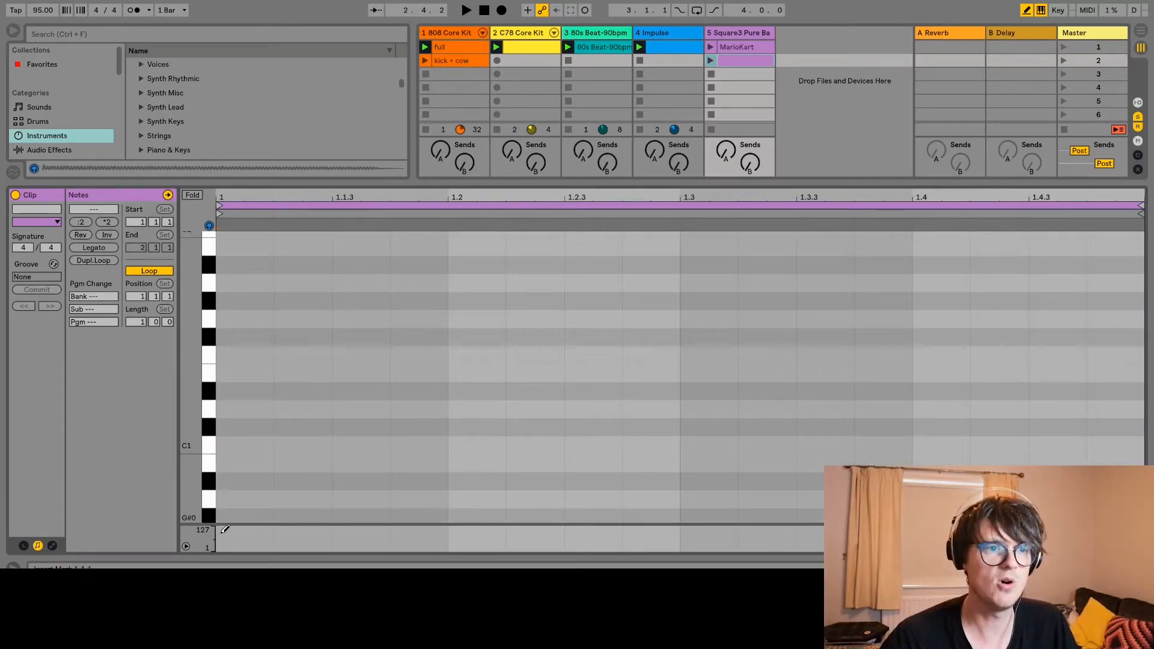
left_click(248, 439)
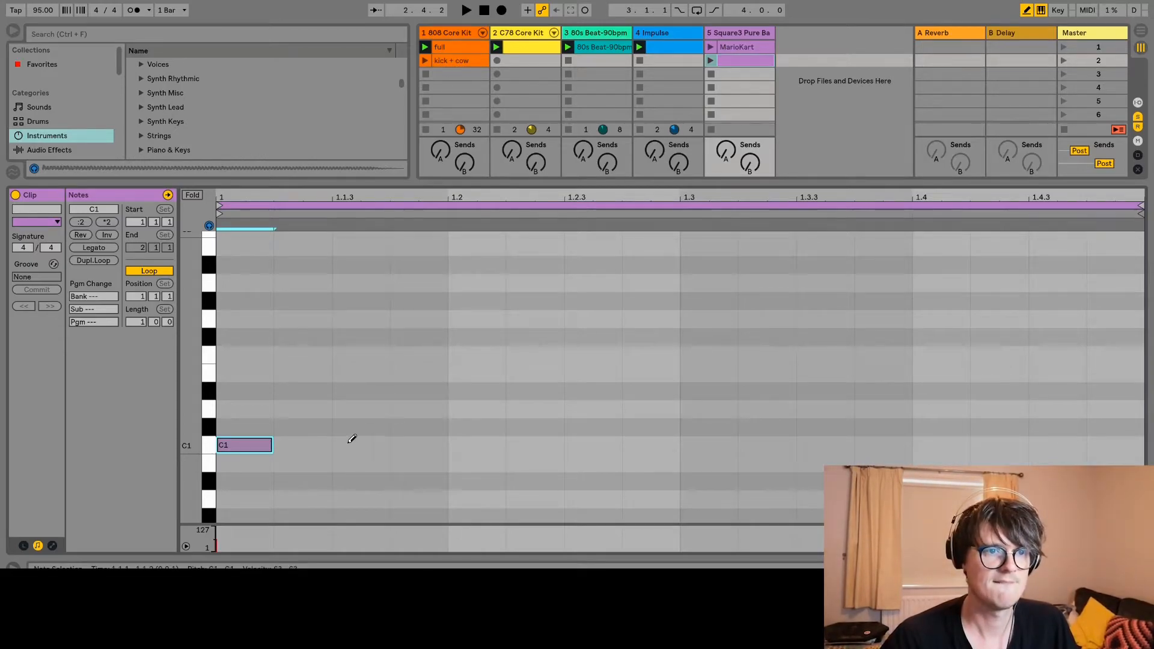
left_click_drag(281, 439, 1100, 407)
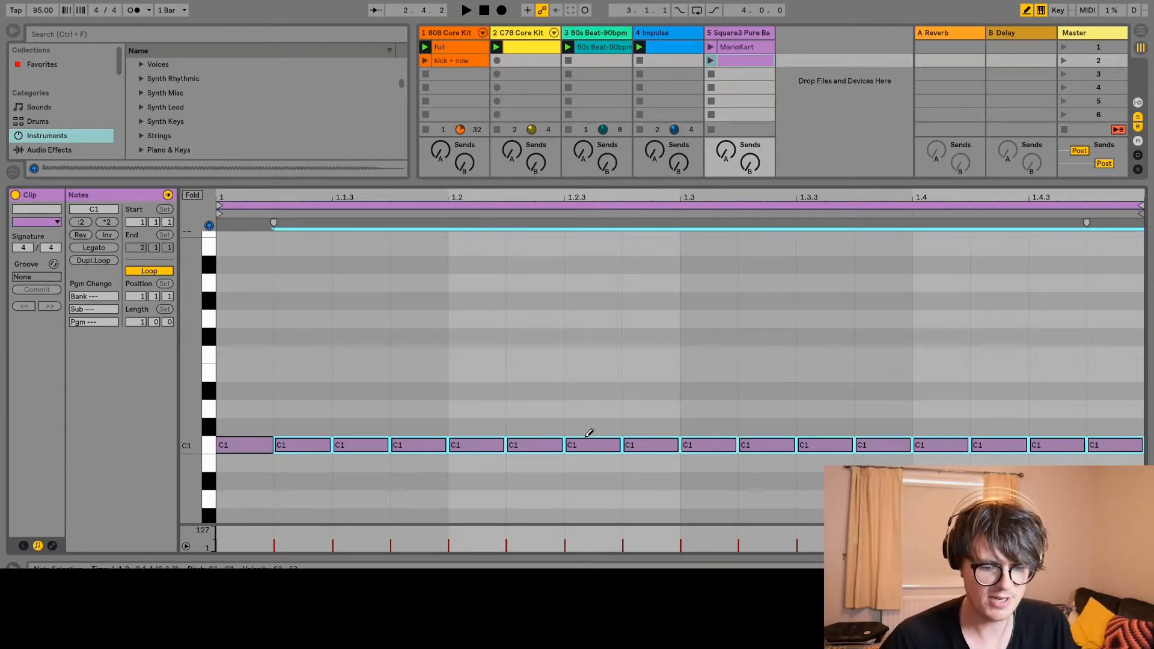
key("b")
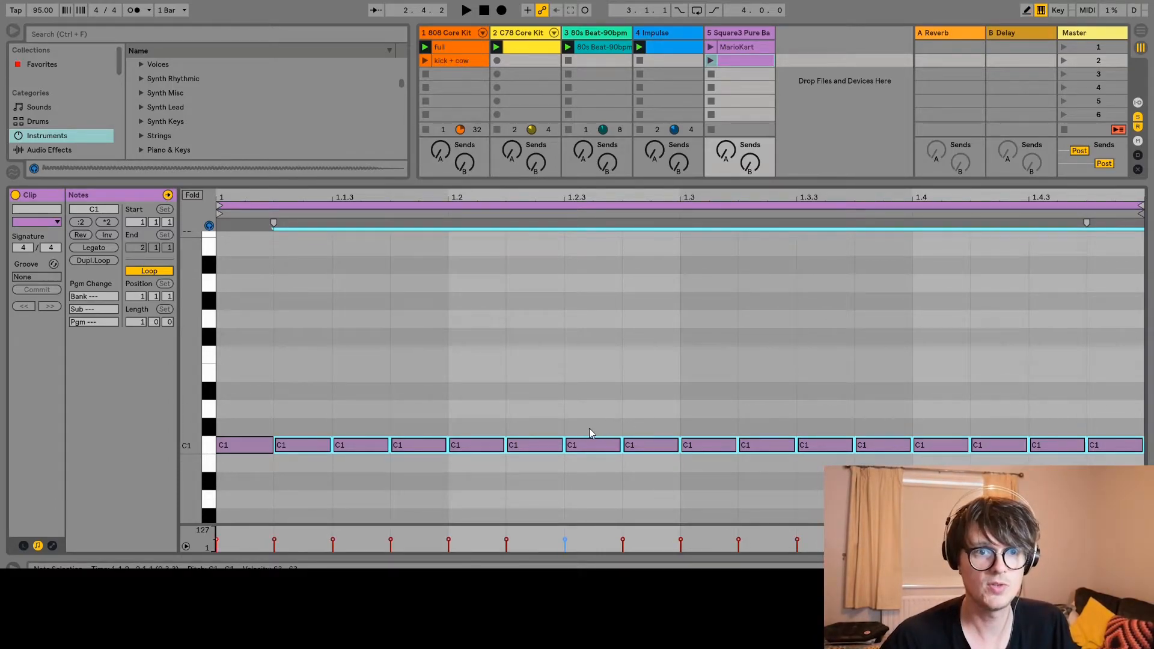
Try transposing the selected notes up two semitones to D1, and return them to C1.
key("Up")
key("Up")
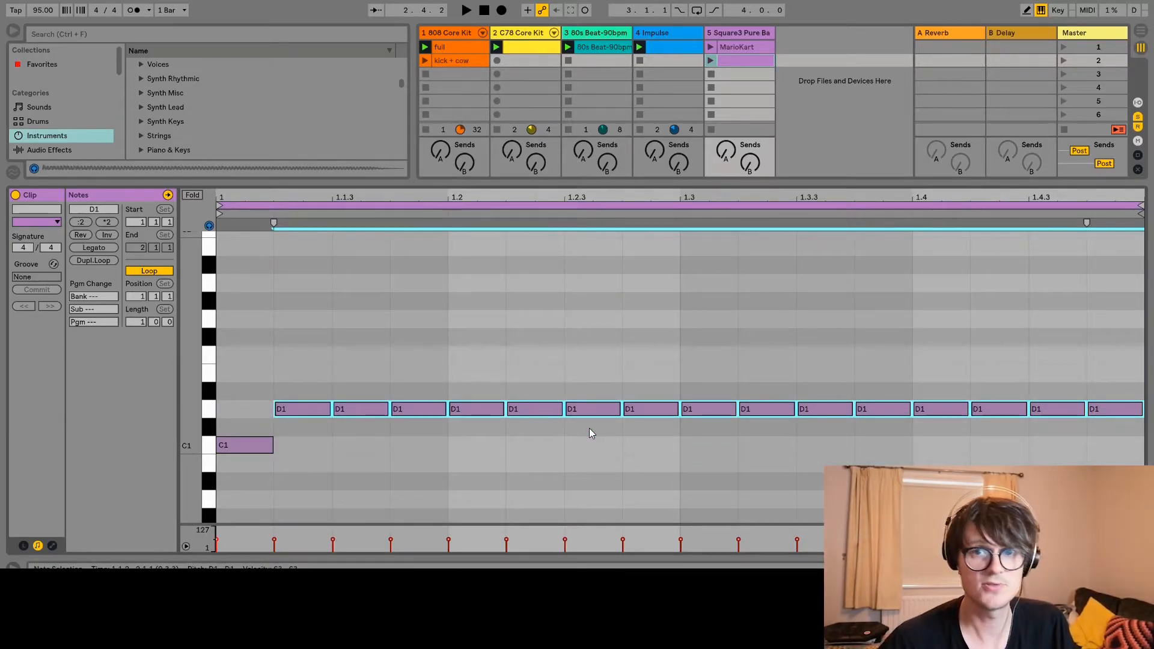
key("Down")
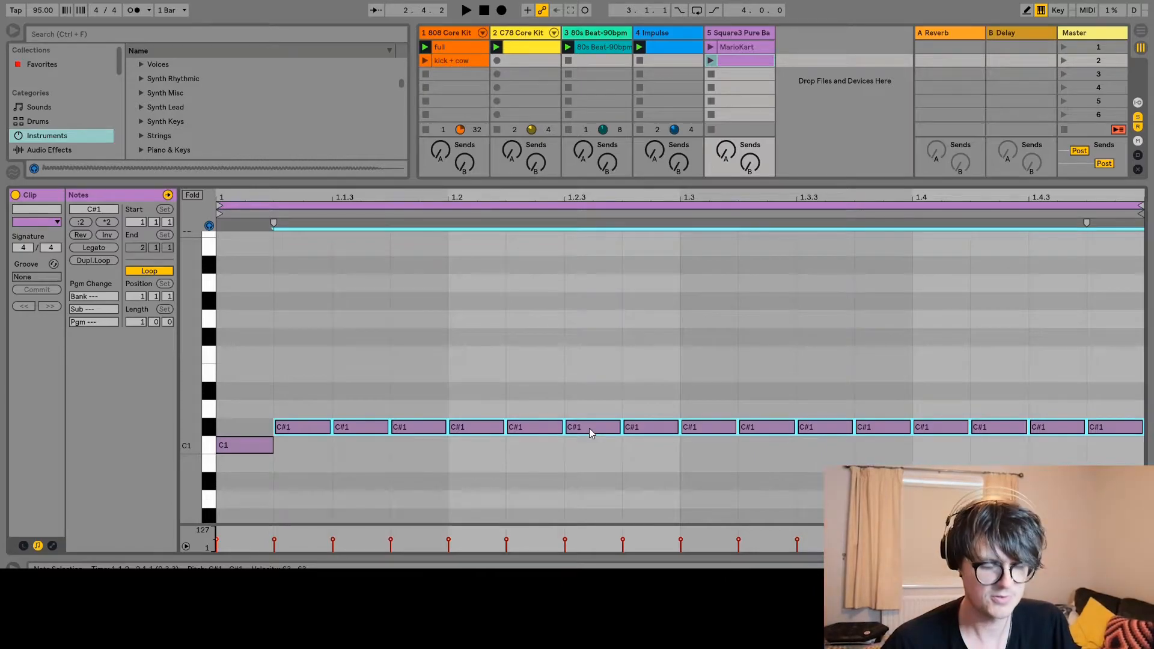
key("Down")
Raise only the note at 1.2.3 to D#1.
left_click(629, 380)
left_click(589, 444)
key("Up")
key("Up")
key("Up")
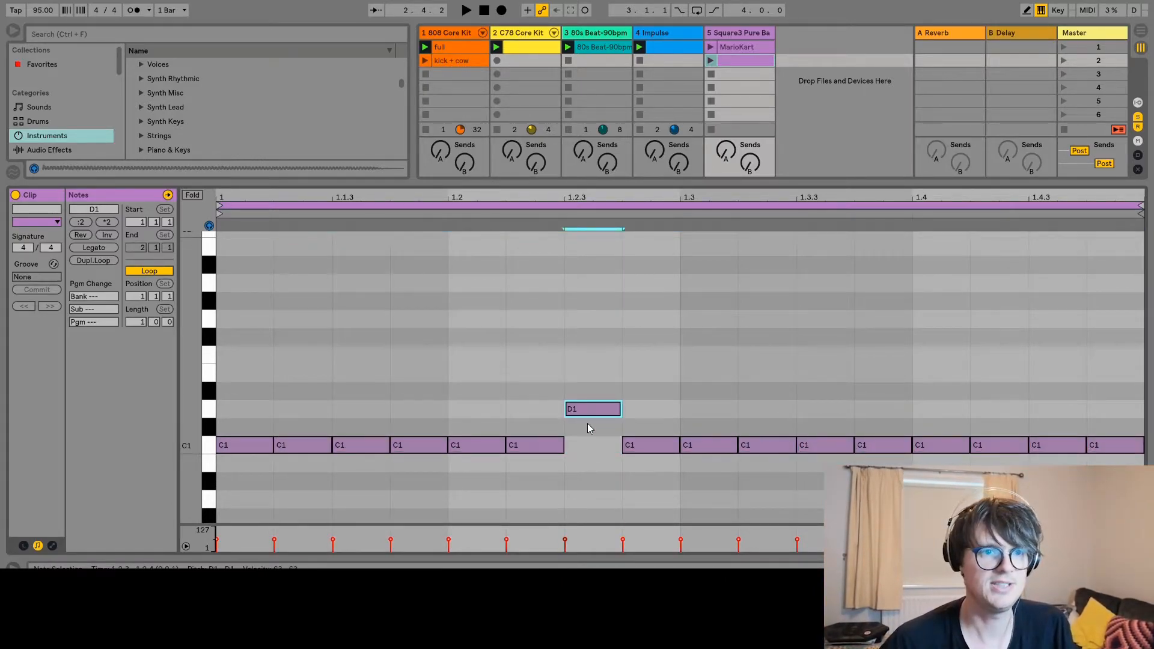
Lower the note at 1.3.3 to G0 and play the second bass clip.
left_click(822, 443)
key("Down")
key("Down")
key("Down")
key("Down")
key("Down")
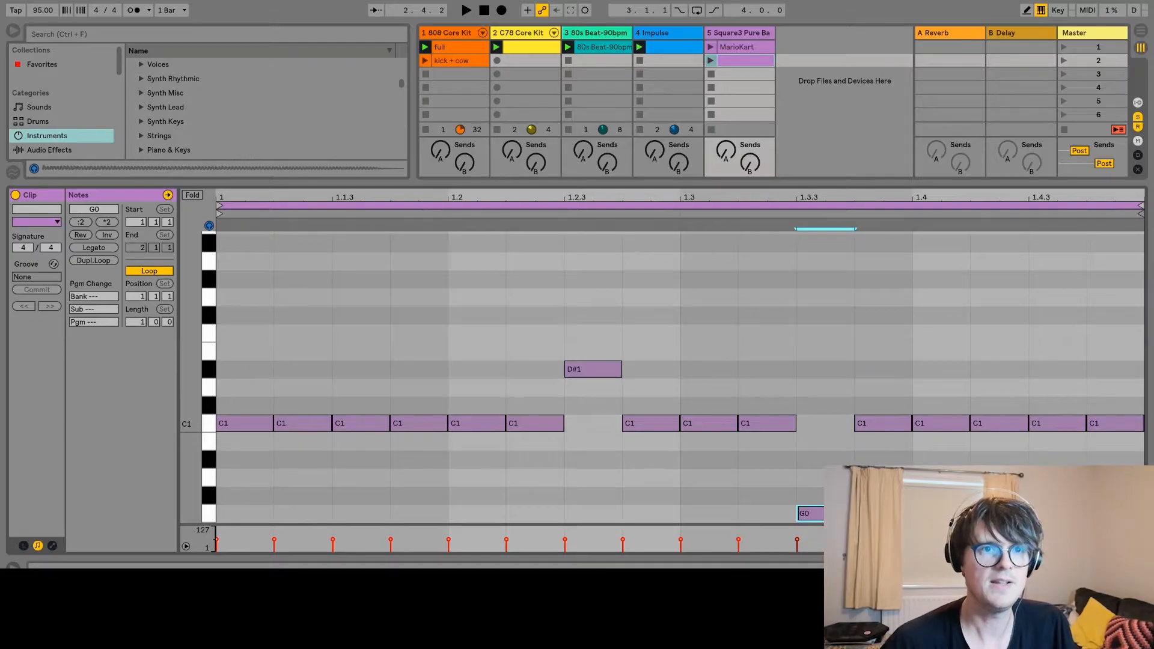
left_click(712, 59)
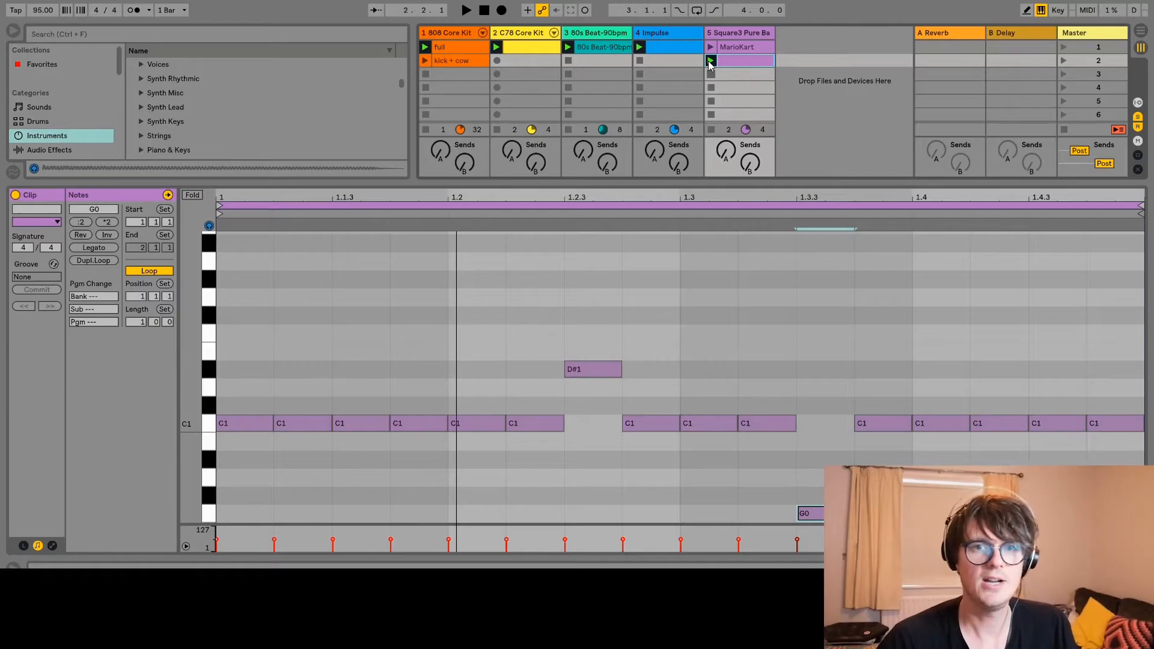
Shorten all notes in the clip together to about 60% of a sixteenth, leaving gaps between them.
left_click(577, 294)
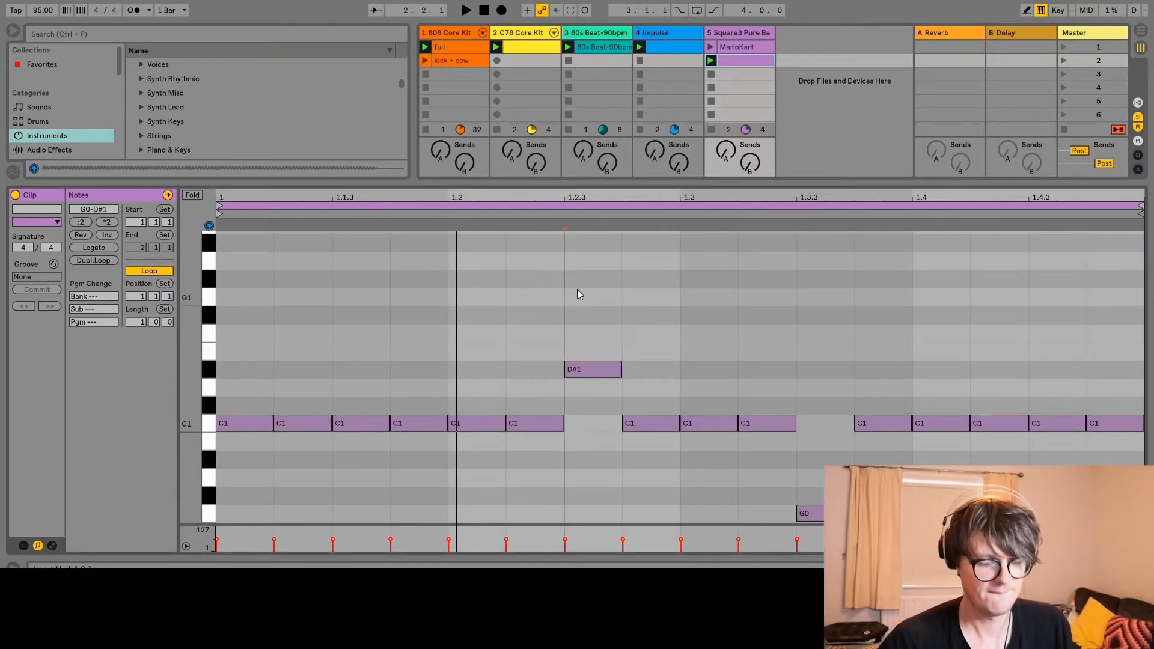
key("ctrl+a")
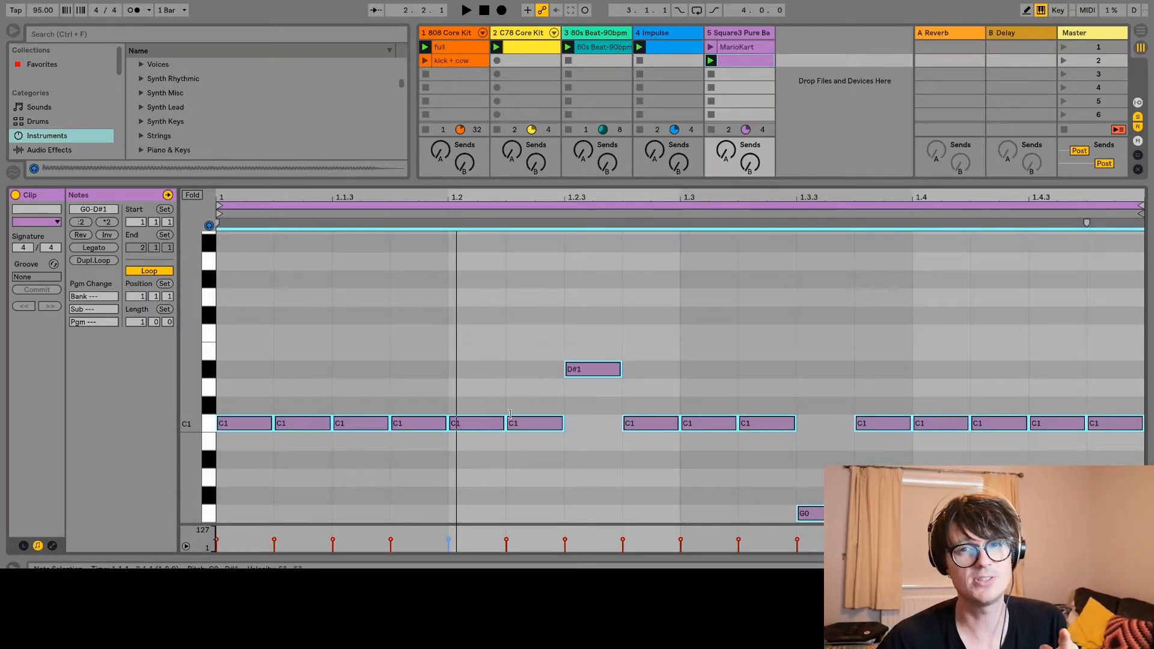
left_click(625, 357)
left_click_drag(625, 357, 601, 358)
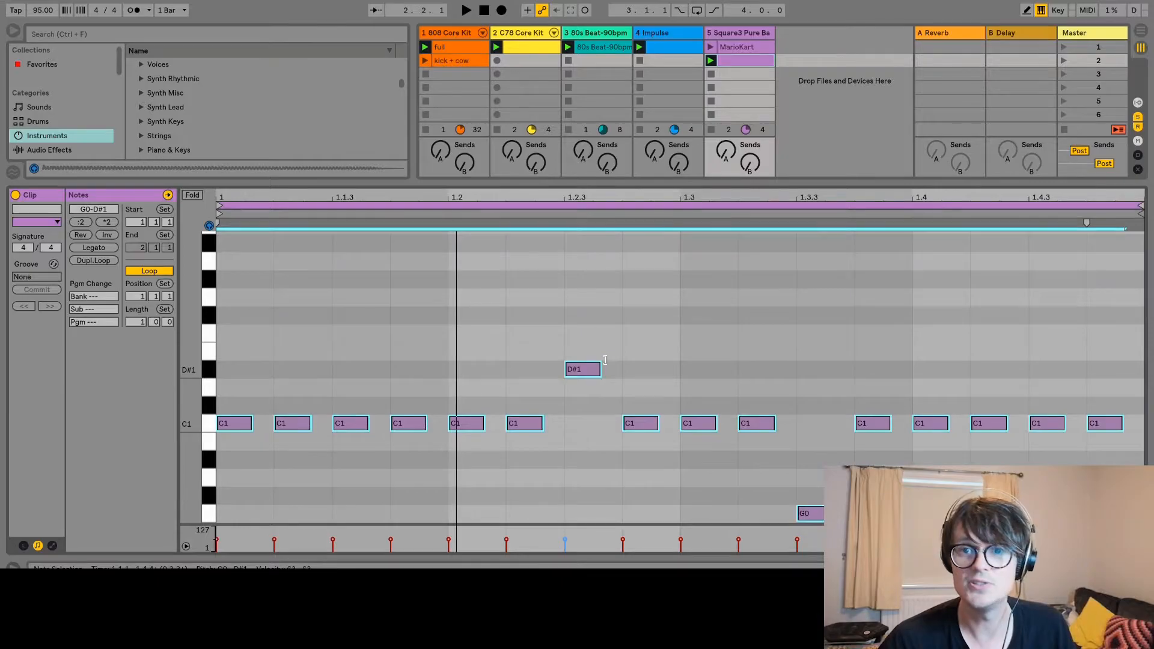
Play back the second bass clip on the Square3 Pure Bass track and rename it as 80s.
key("space")
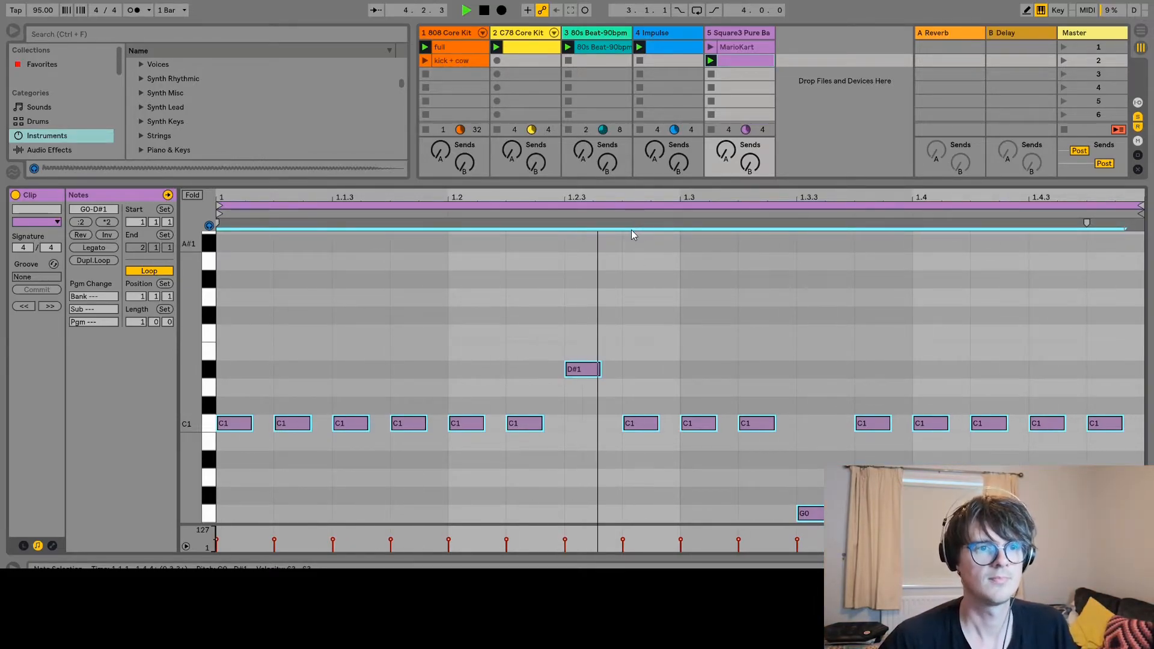
key("space")
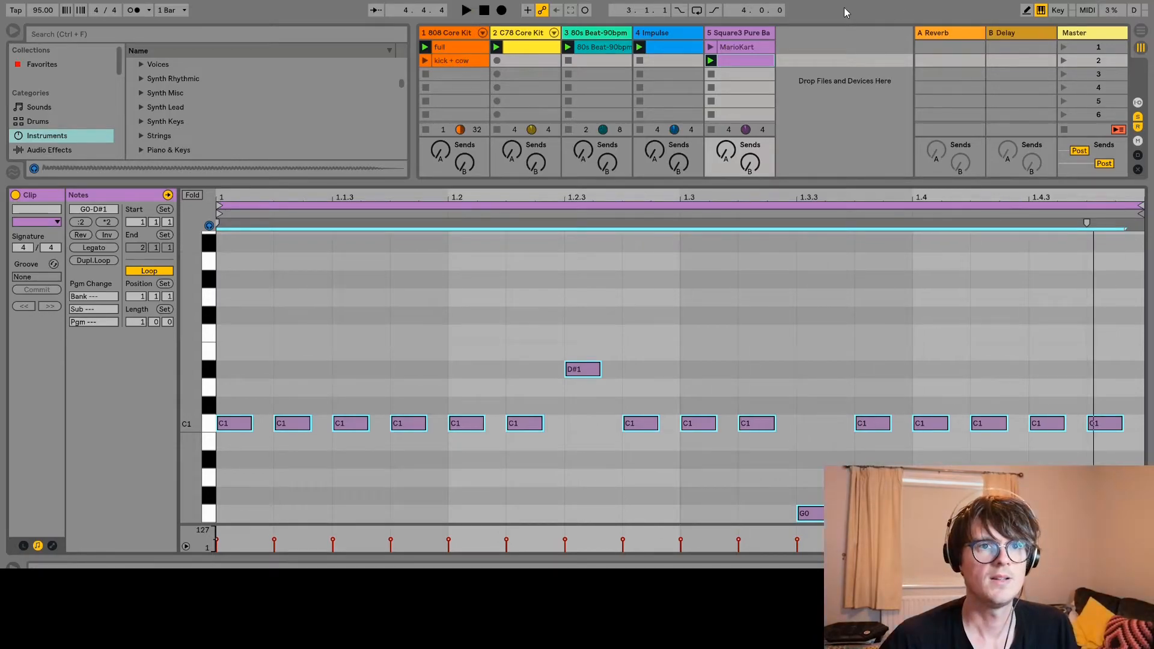
left_click(732, 45)
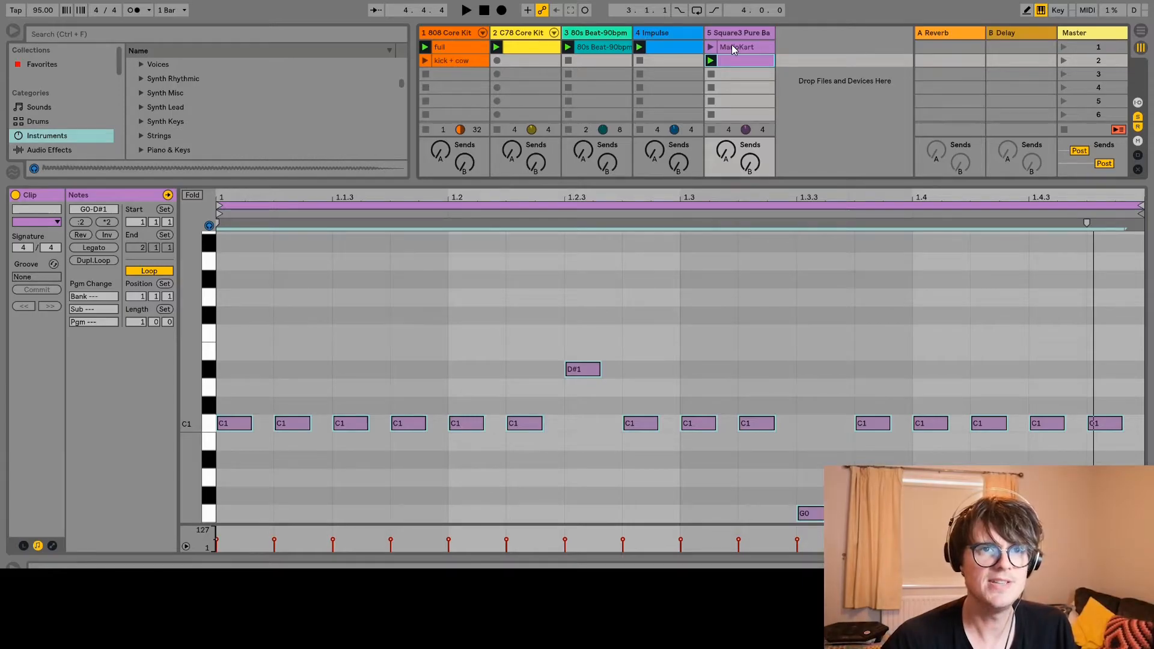
key("ctrl+r")
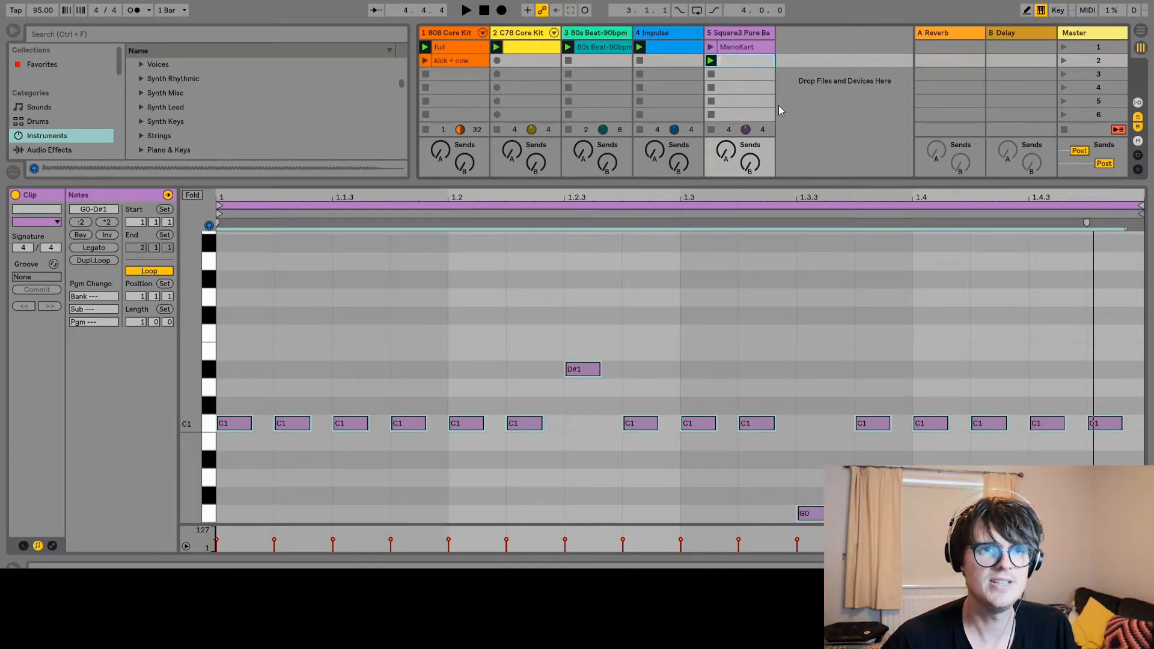
type("80s")
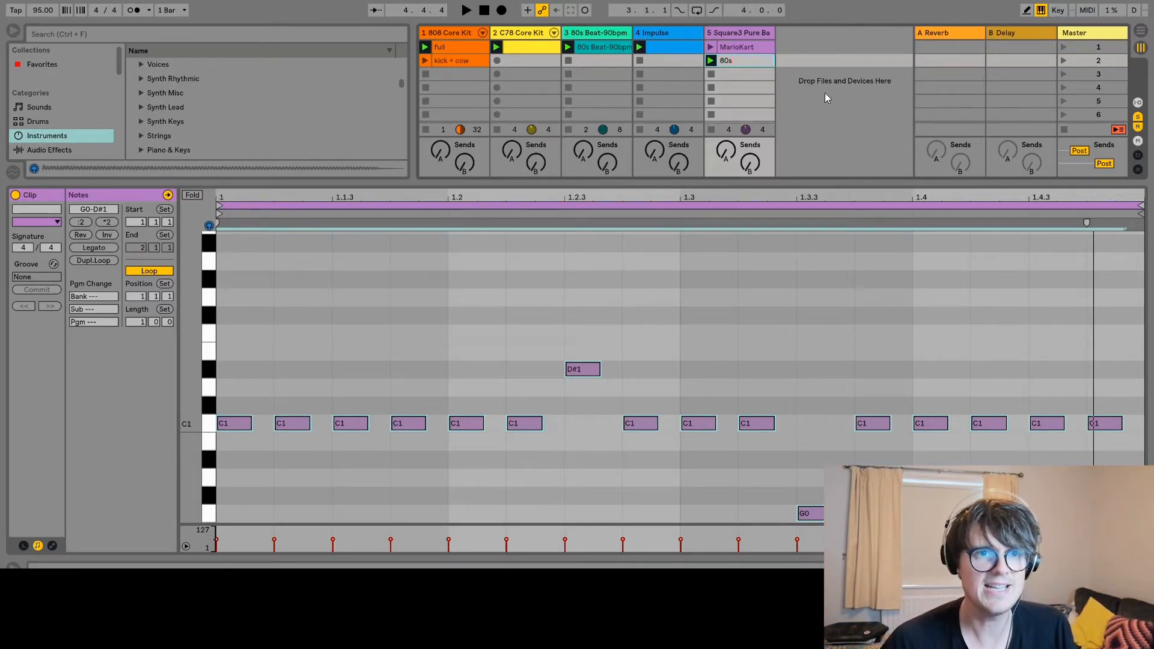
key("Return")
left_click(840, 86)
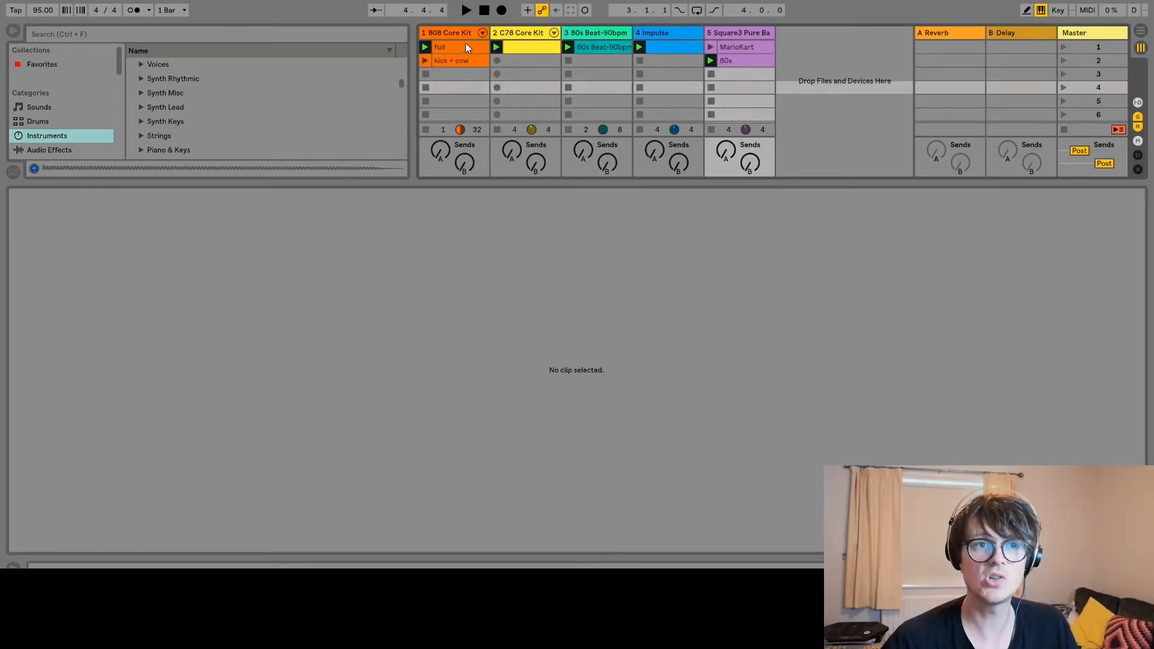
Delete the kick + cow clip from the 808 Core Kit track and duplicate the full clip into its slot.
left_click(460, 57)
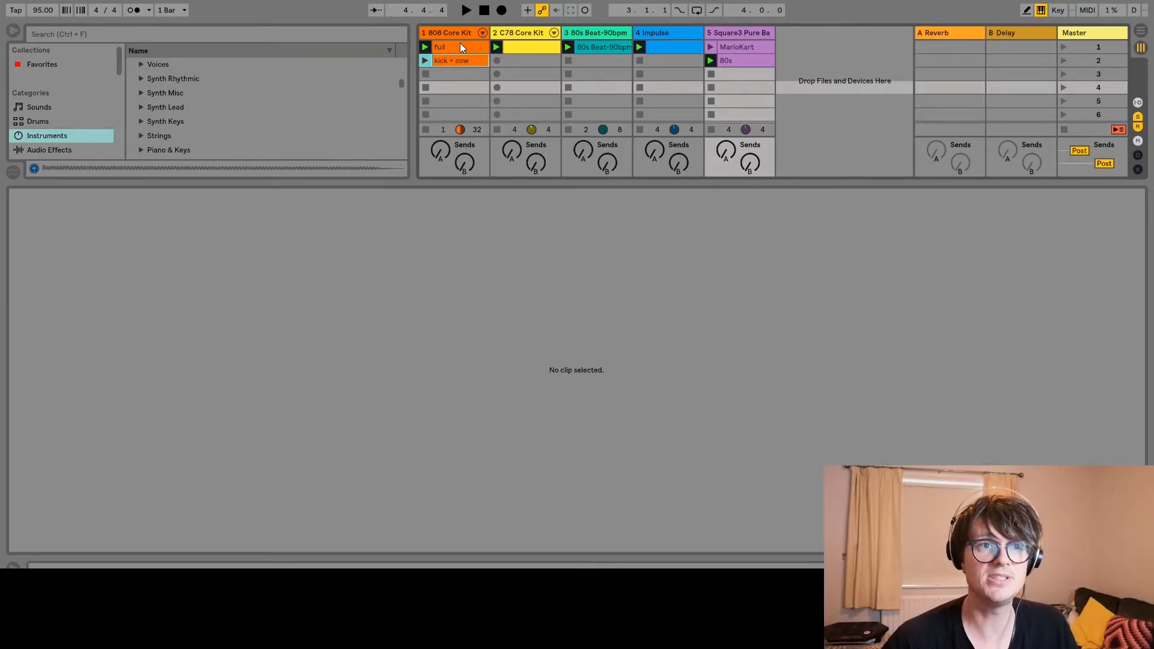
key("Delete")
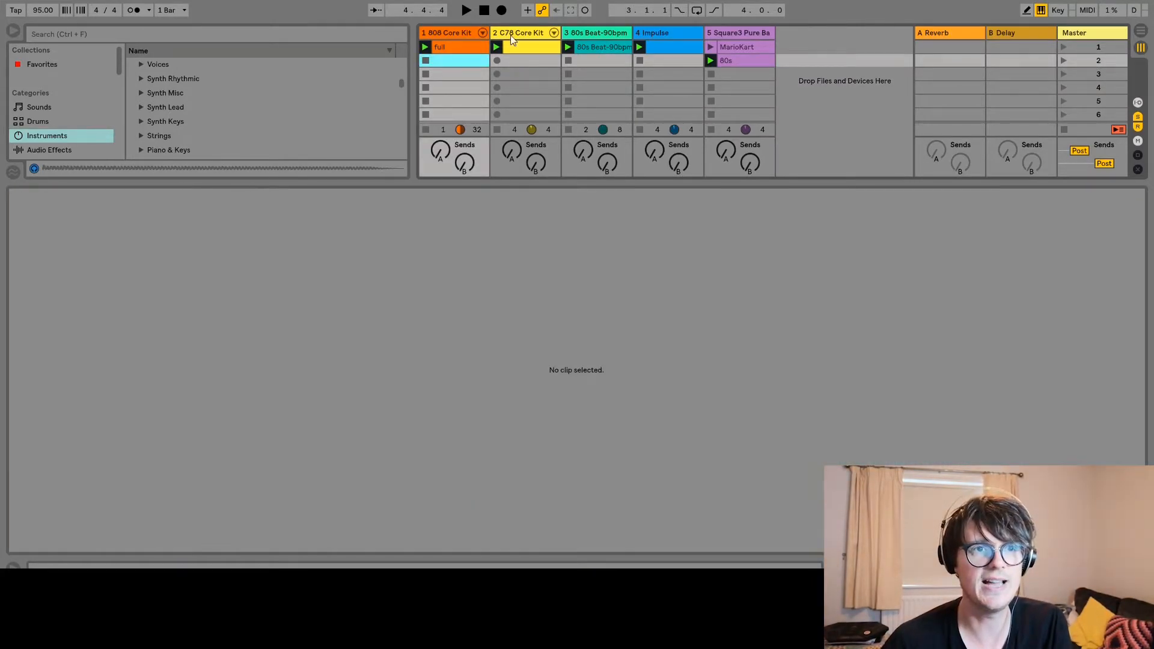
left_click(748, 45)
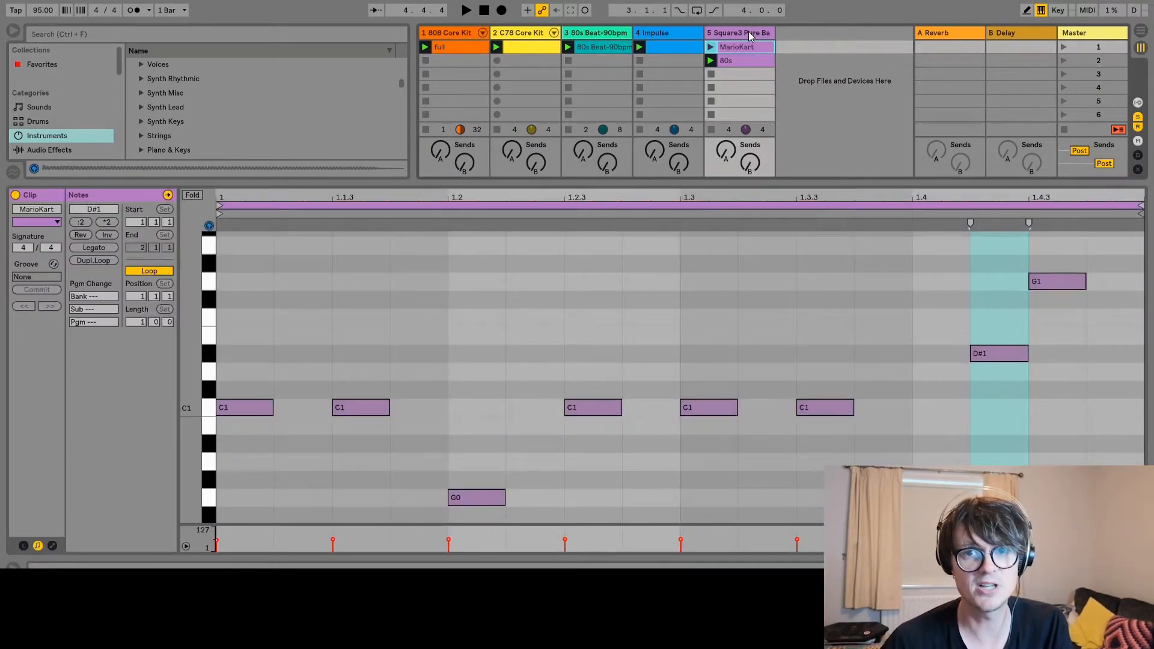
key("Down")
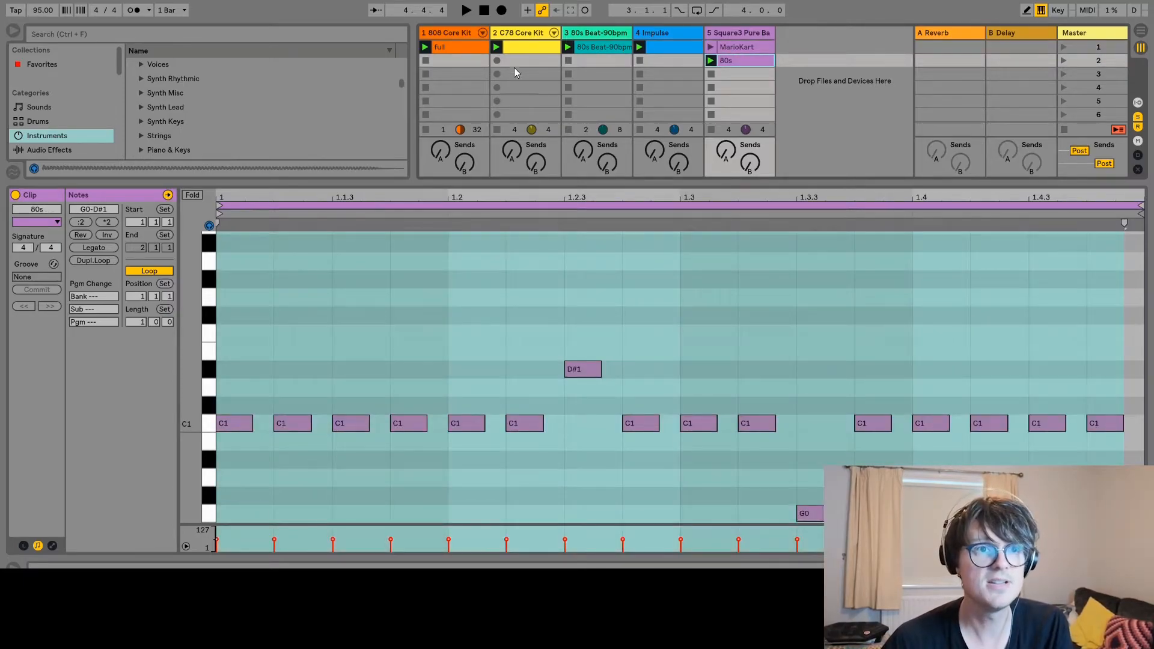
left_click(451, 31)
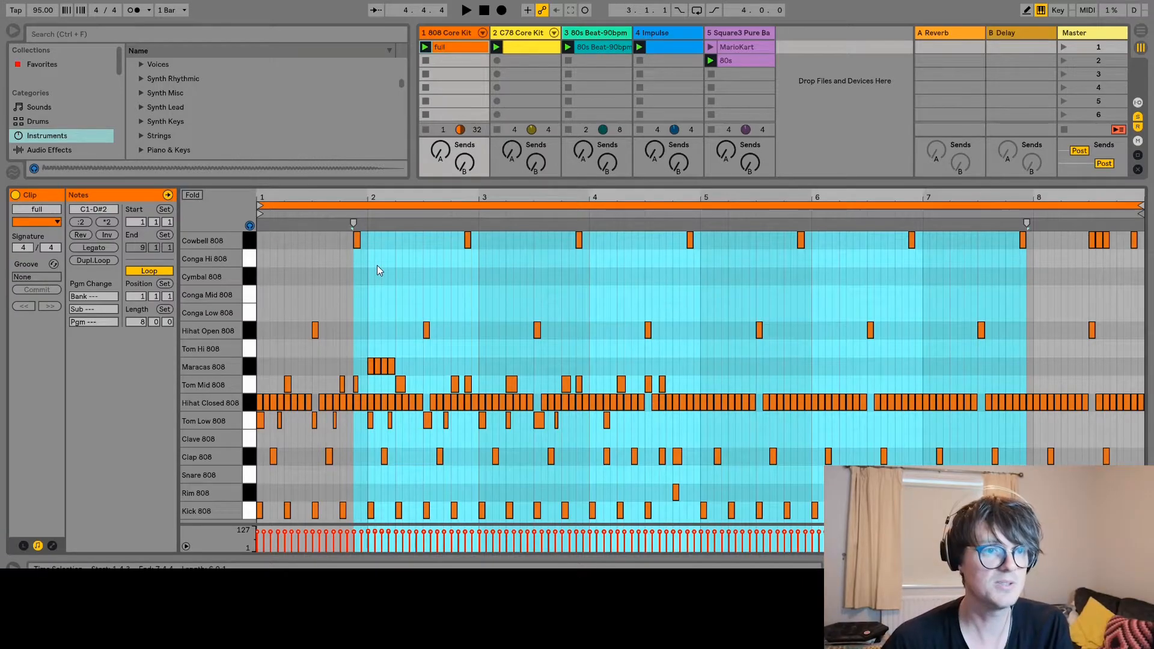
left_click(454, 33)
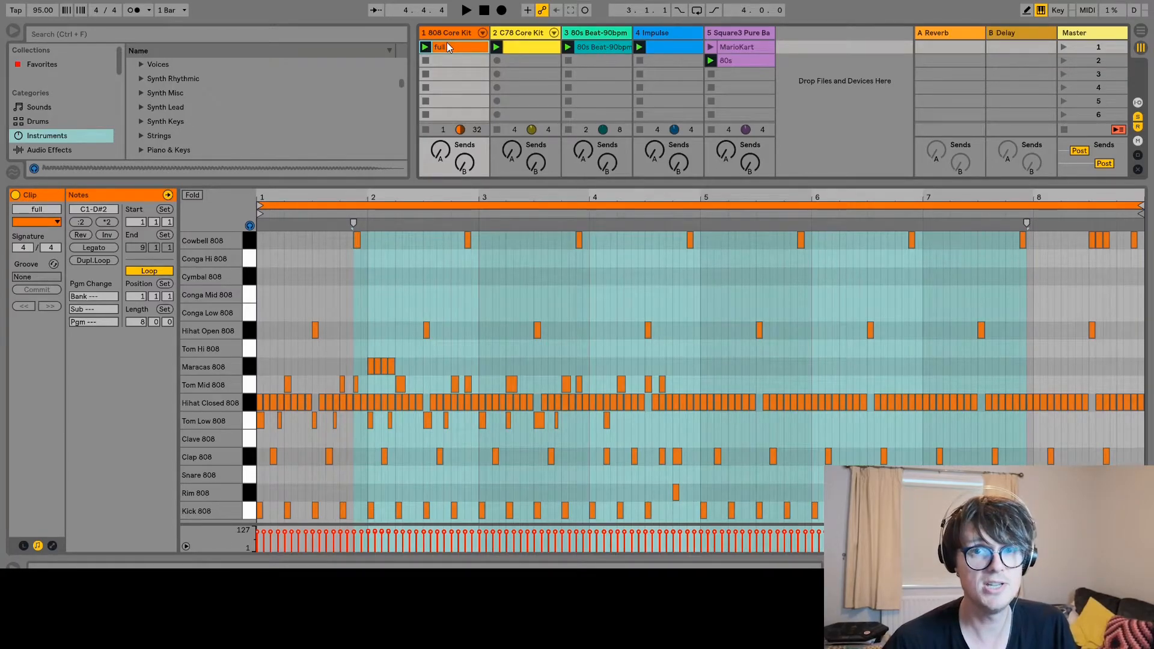
key("ctrl+d")
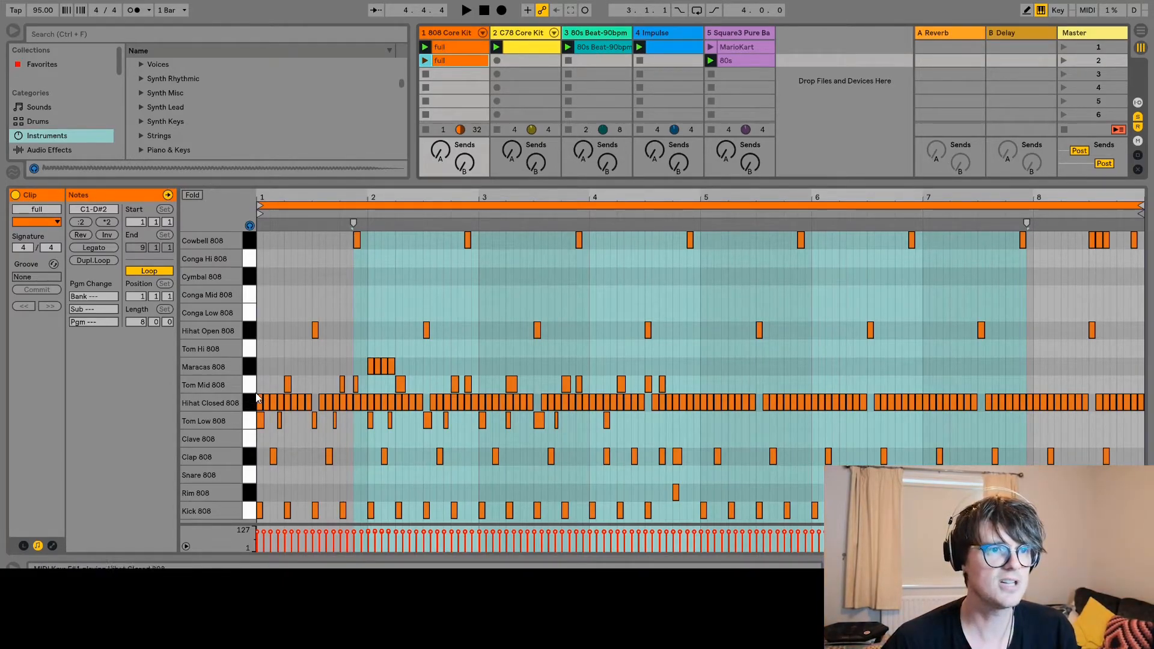
Strip the duplicated 808 clip by deleting all hi-hat, tom, maracas and clap notes, keeping the kick, rim and cowbell.
left_click_drag(253, 409, 262, 318)
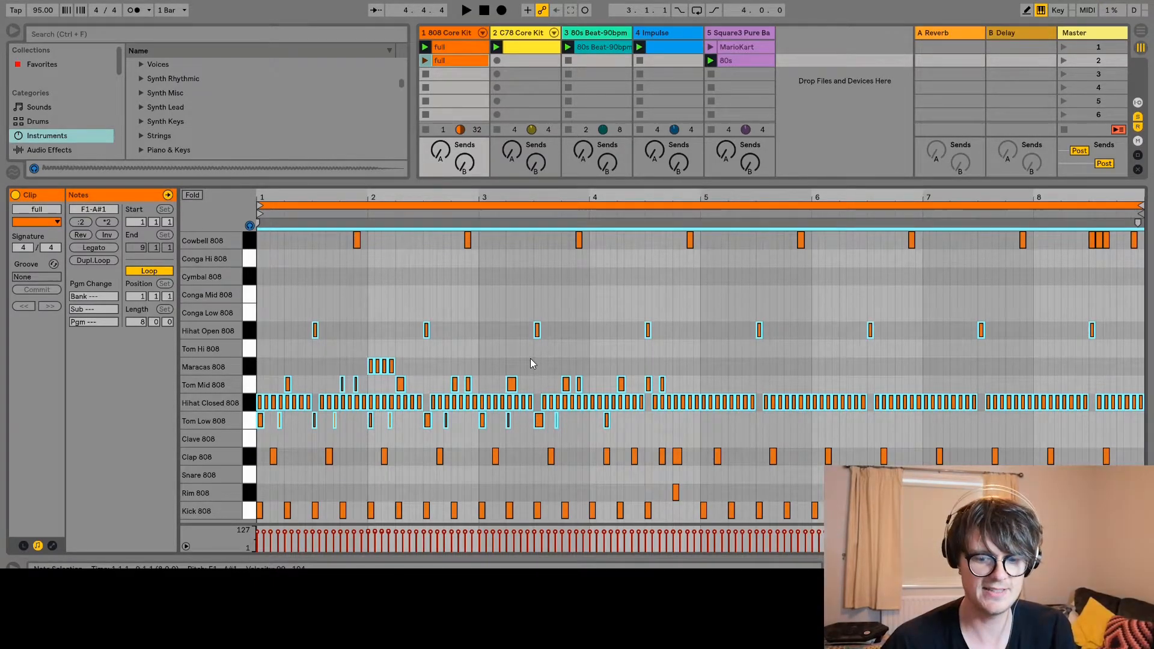
key("Delete")
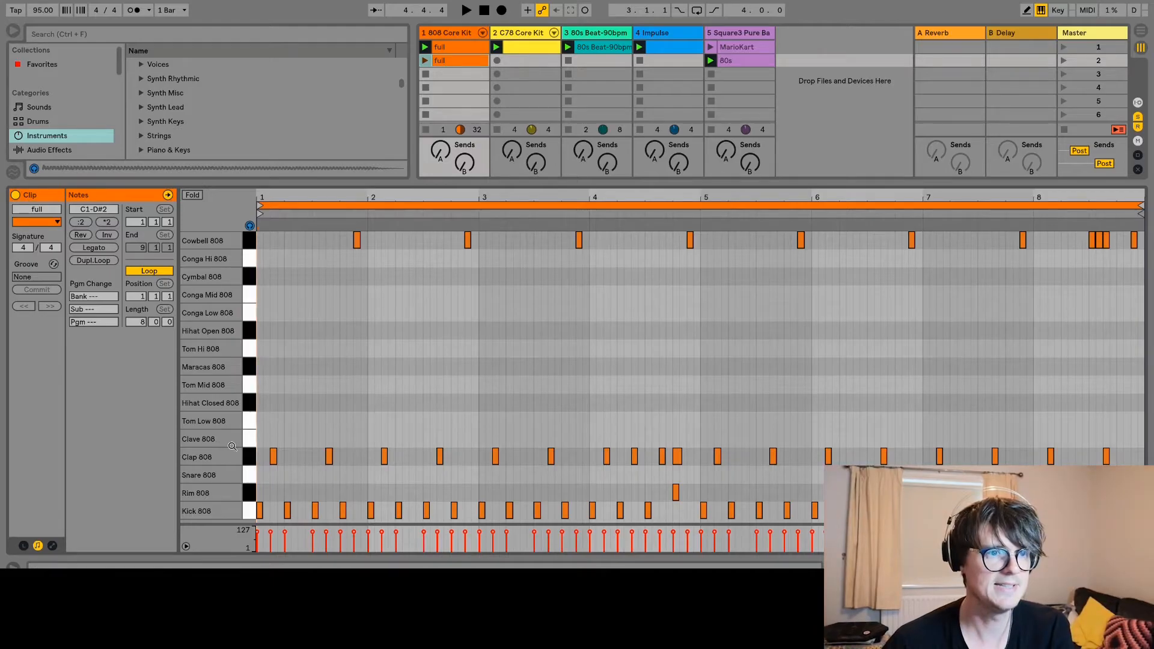
left_click(248, 452)
key("Delete")
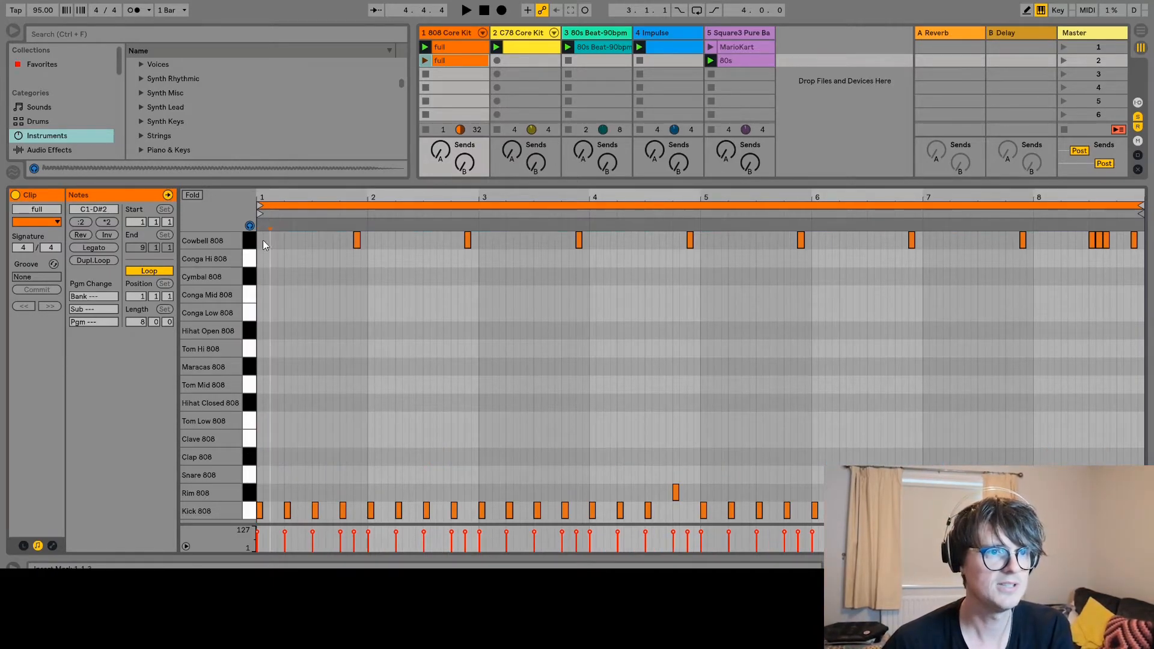
left_click(249, 241)
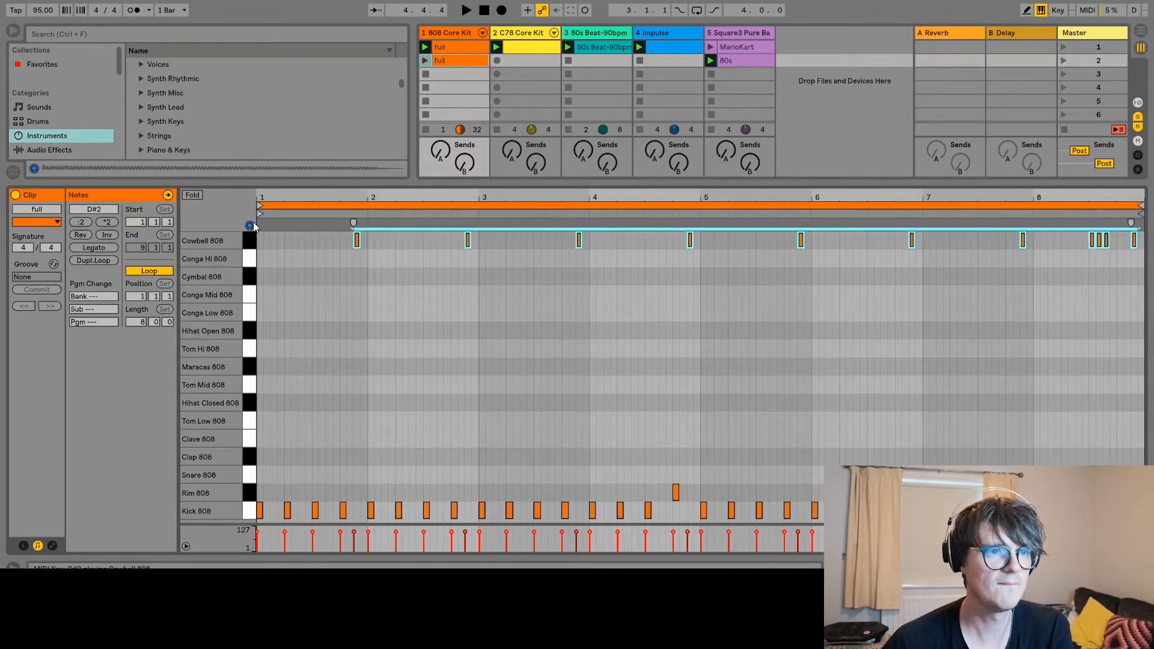
left_click(249, 511)
Rename the stripped-down 808 clip as Simple.
left_click(440, 58)
key("ctrl+r")
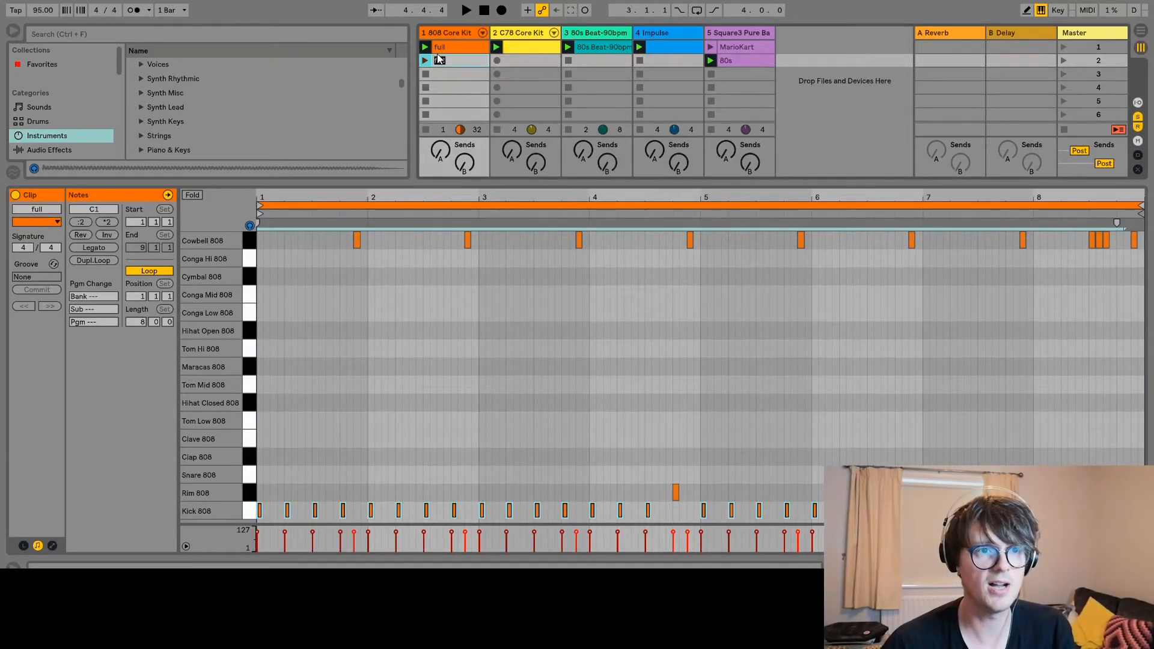
type("Simple")
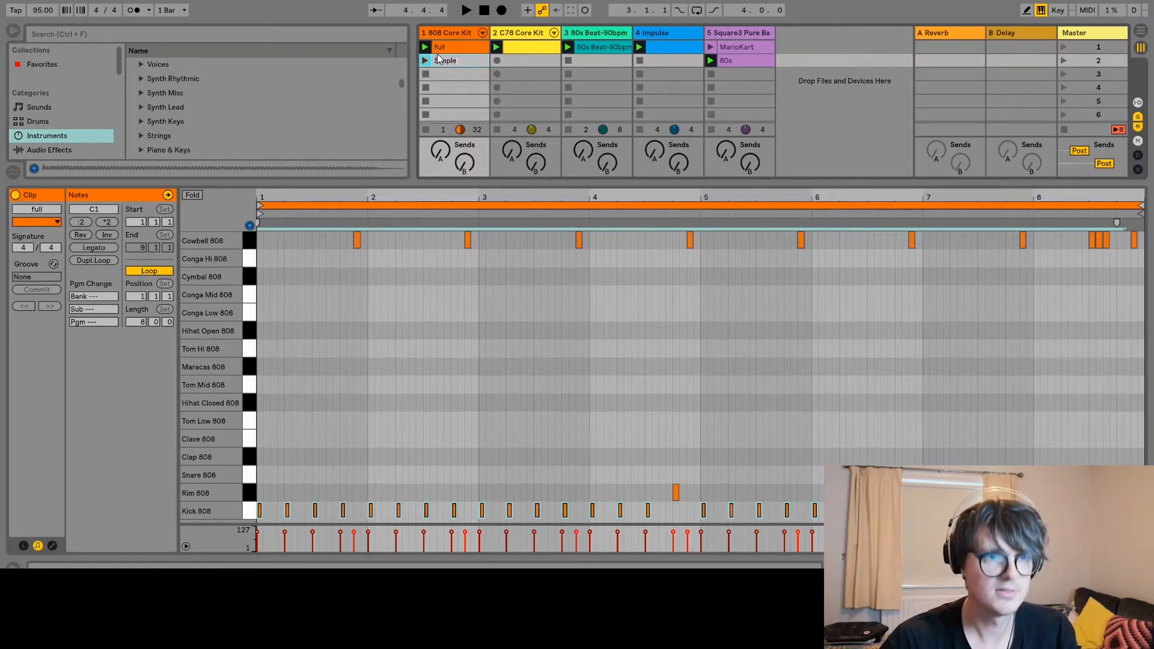
left_click(457, 43)
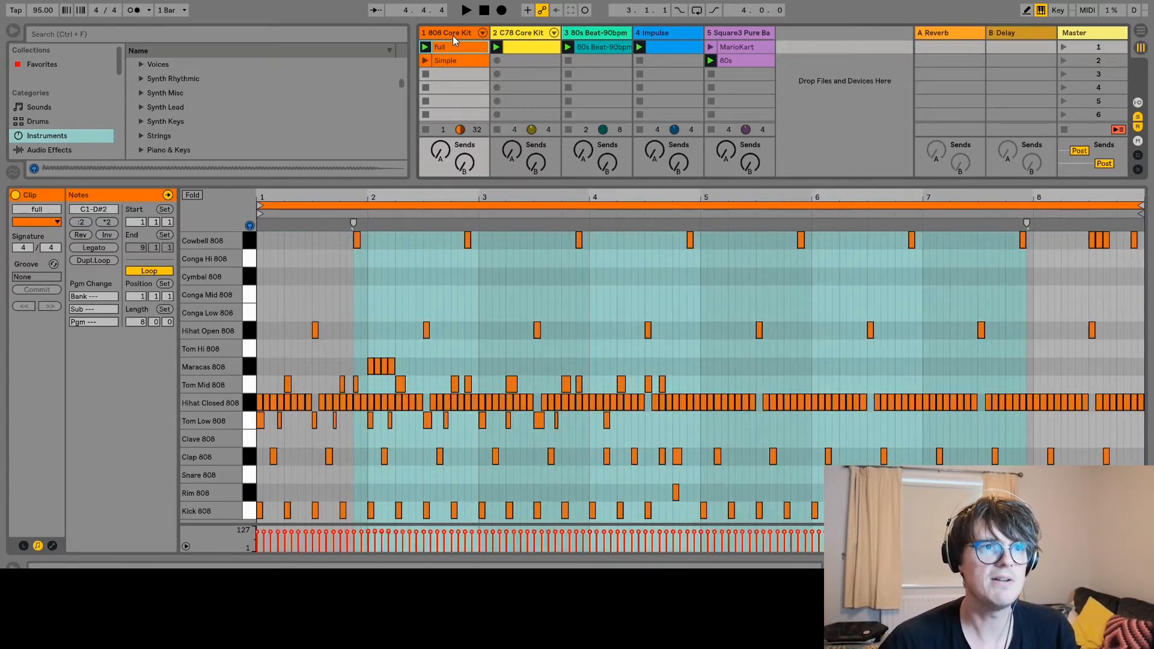
Audition the Simple drum clip with the bass in the mixer view, stopping the Impulse and 80s Beat tracks.
left_click(423, 48)
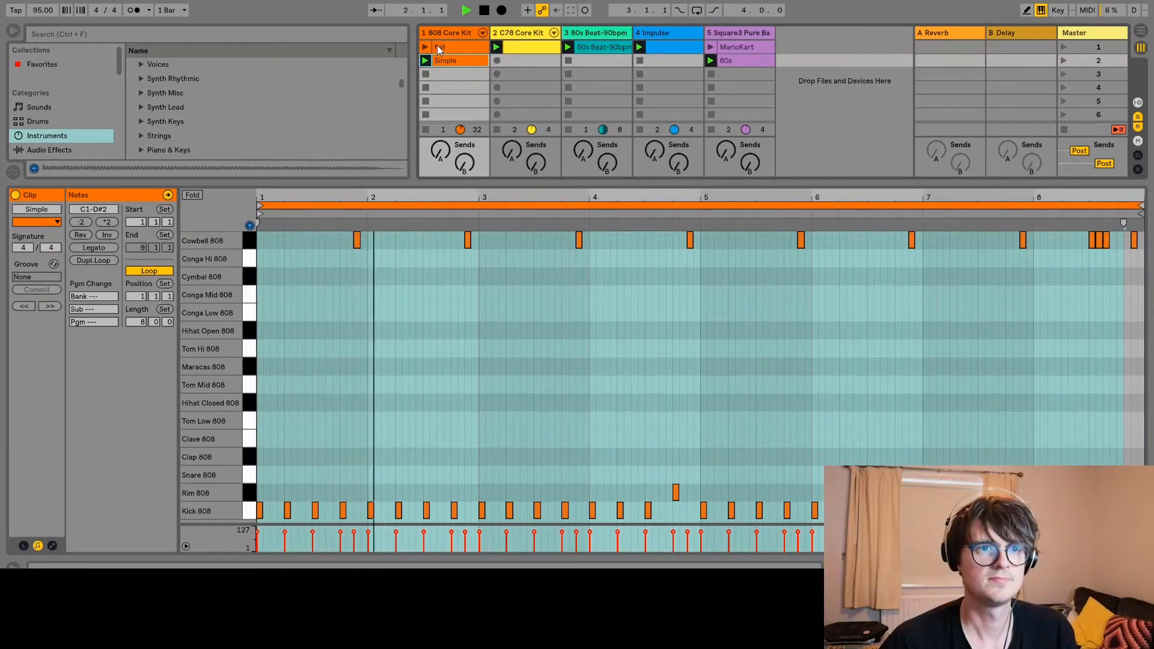
left_click(1142, 567)
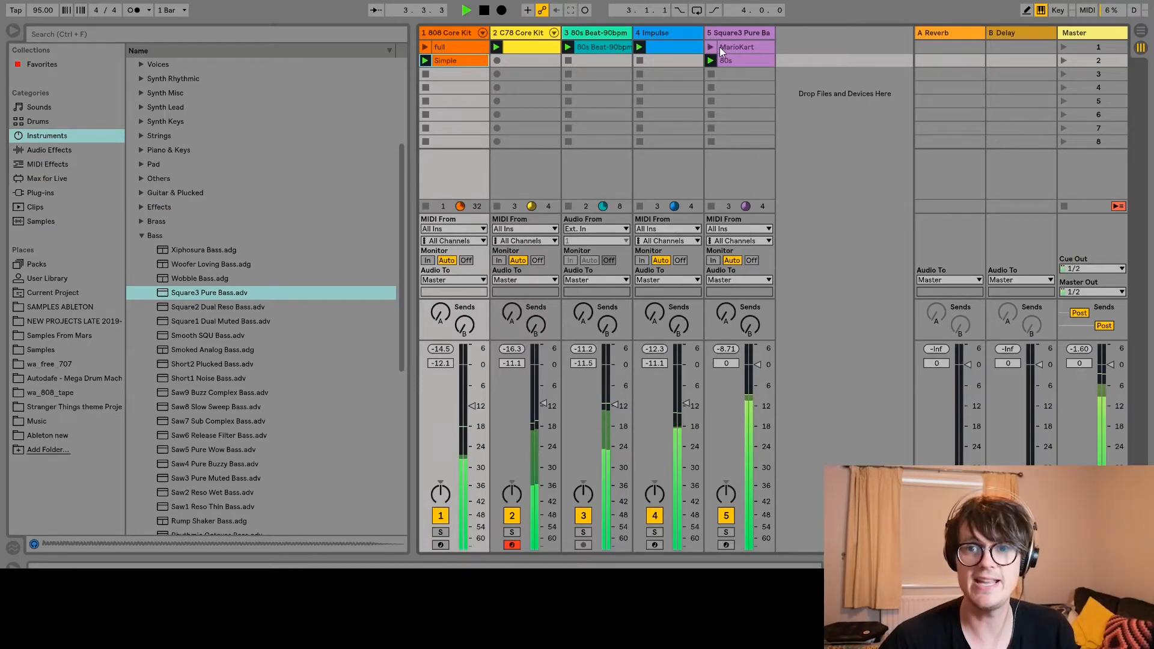
left_click(640, 60)
left_click(568, 60)
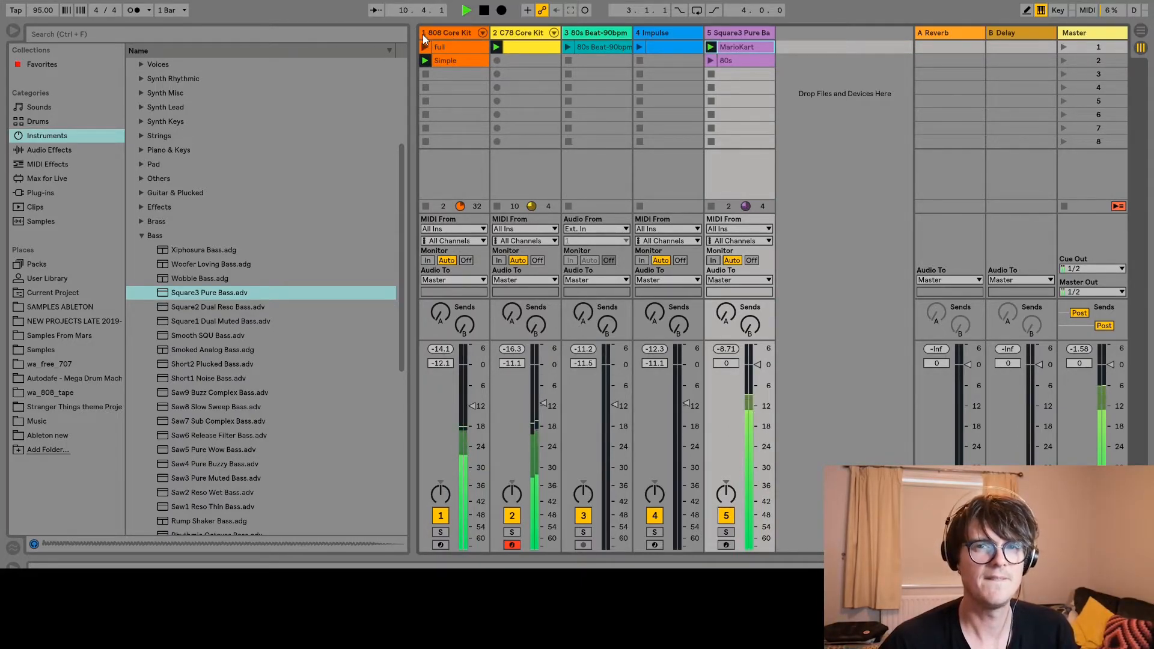
Audition clip combinations by launching the full 808, 80s Beat and Impulse clips in turn and dropping out the 808 and 80s Beat tracks.
left_click(423, 35)
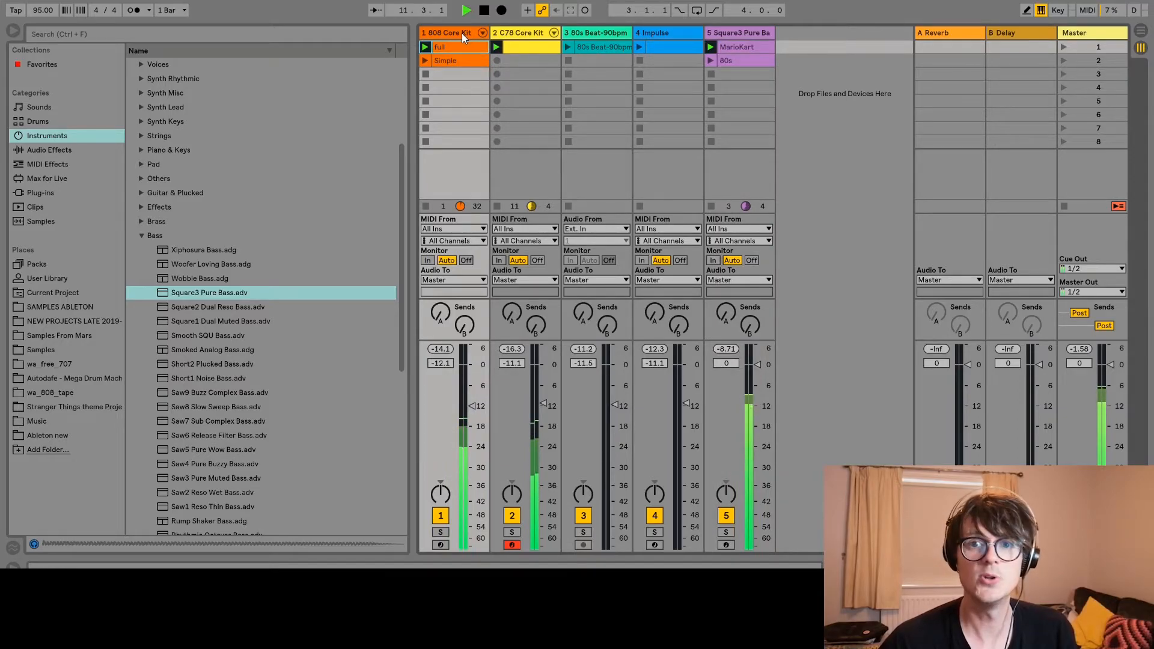
left_click(567, 34)
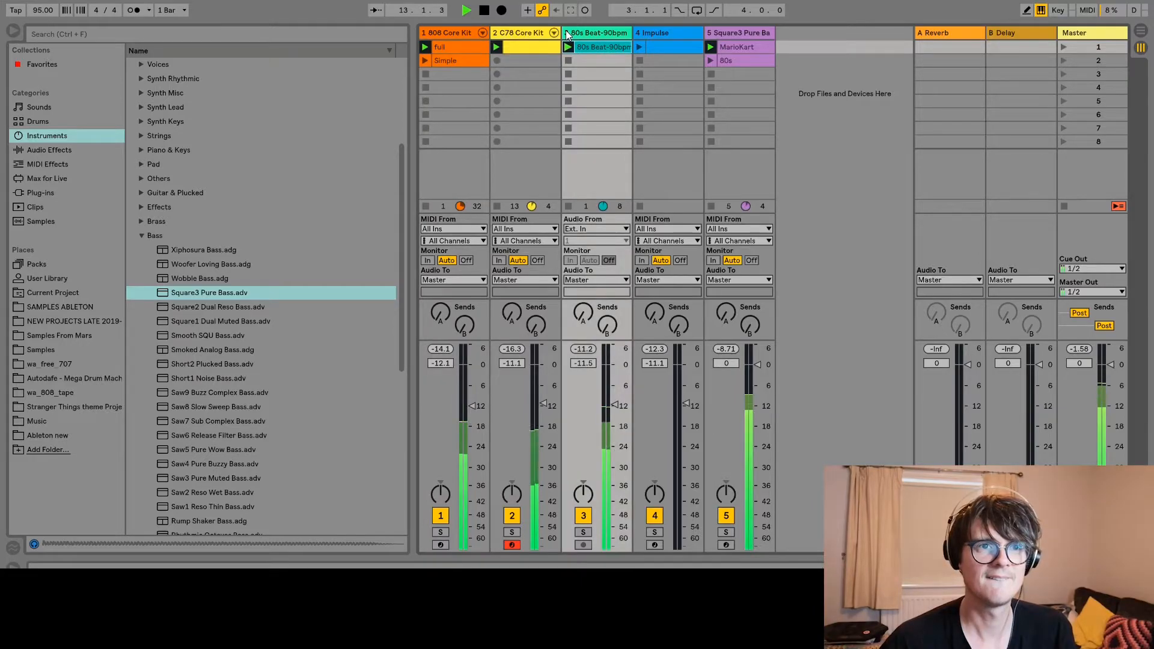
left_click(638, 31)
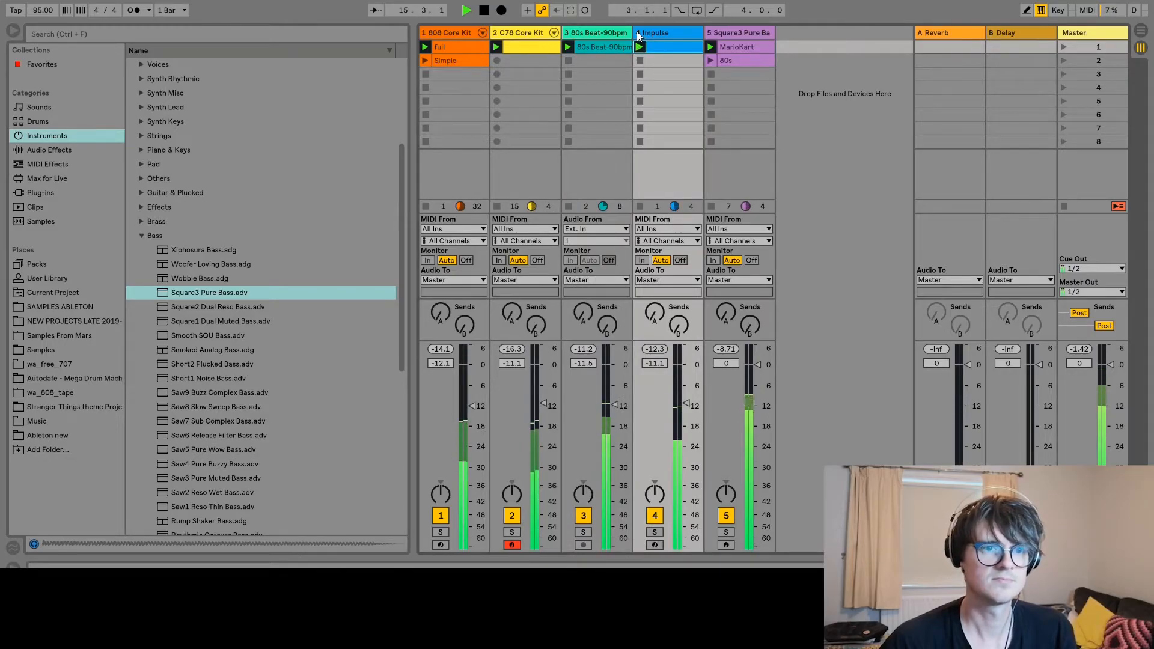
left_click(425, 74)
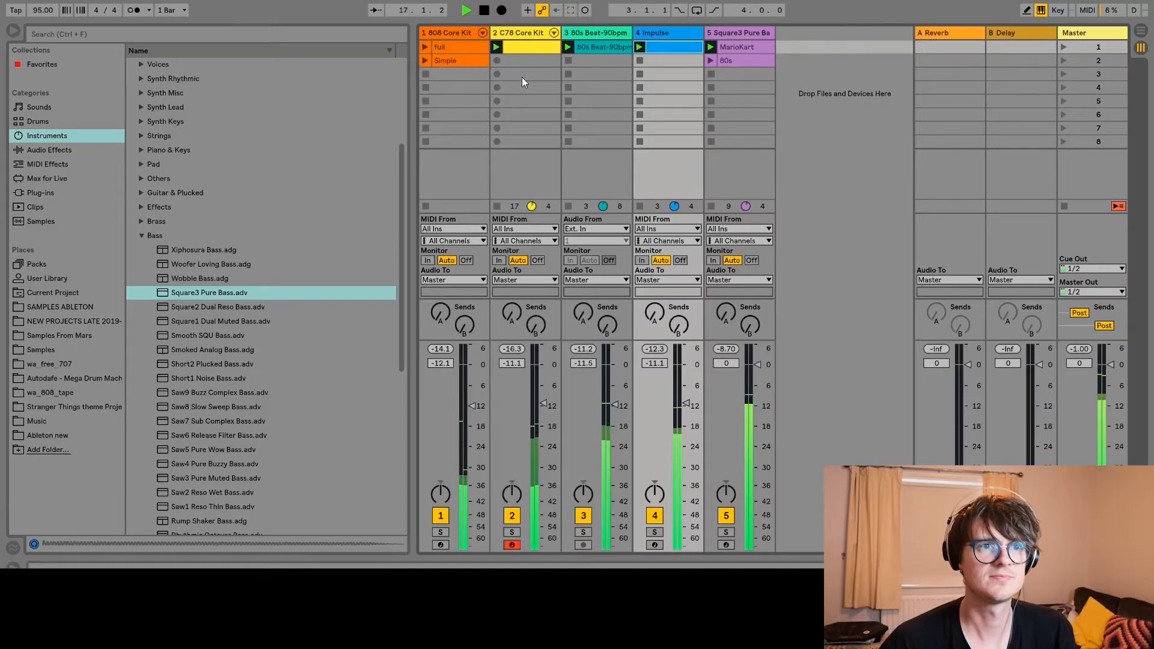
left_click(569, 87)
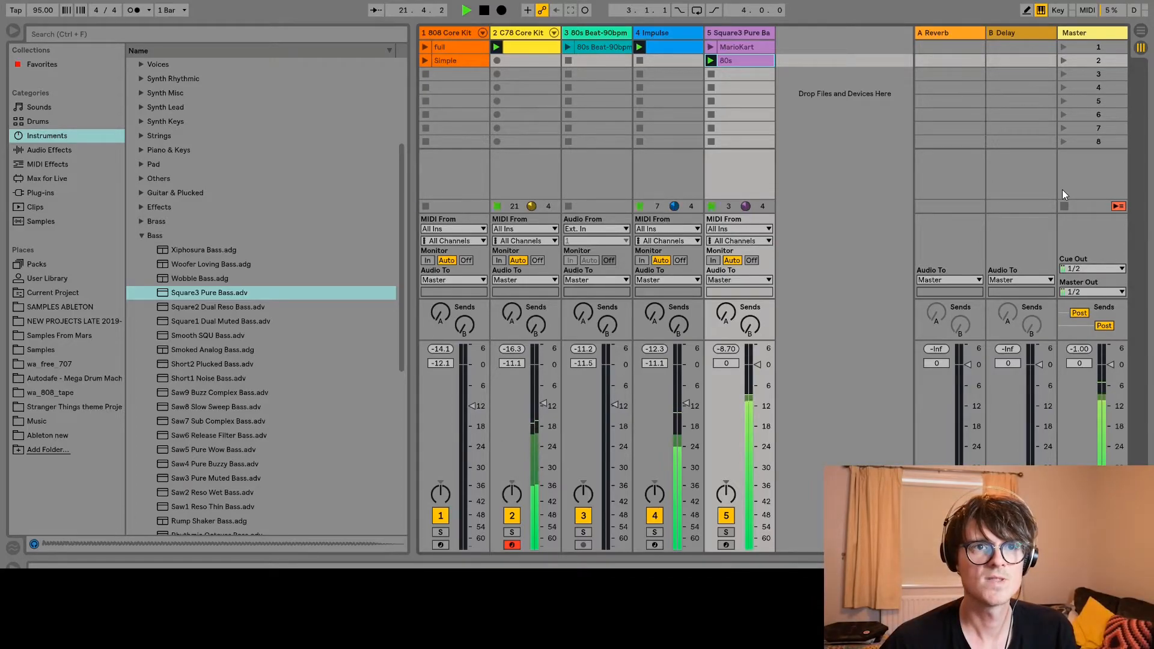
key("space")
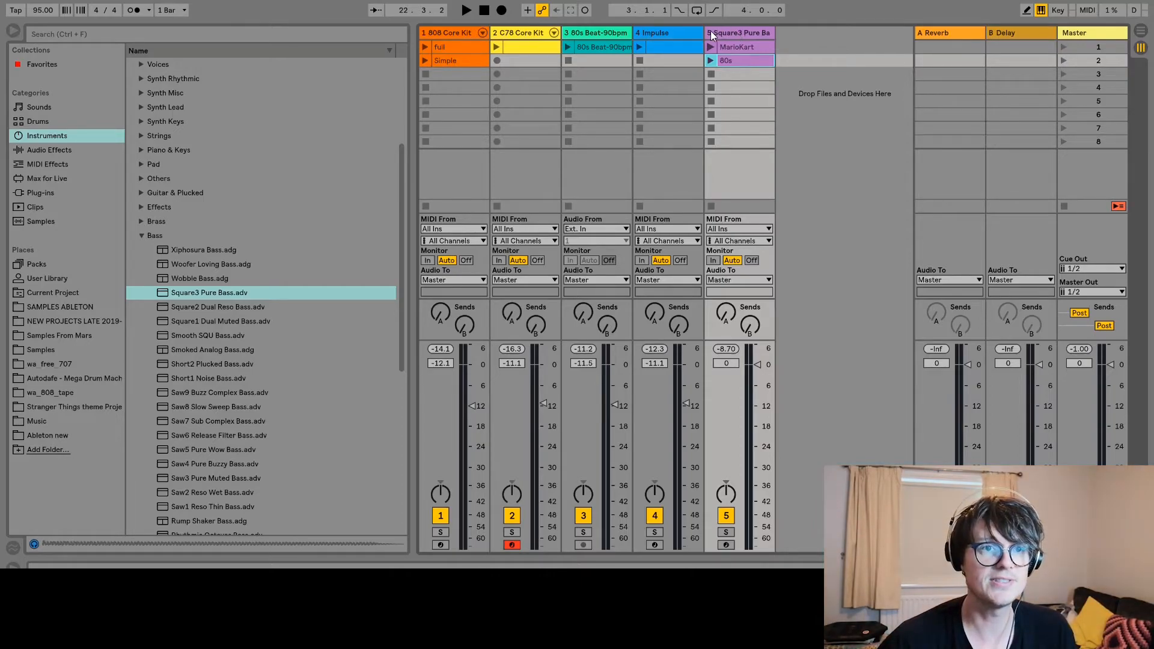
Open the MarioKart bass clip and duplicate its loop twice, extending it to four bars.
left_click(710, 47)
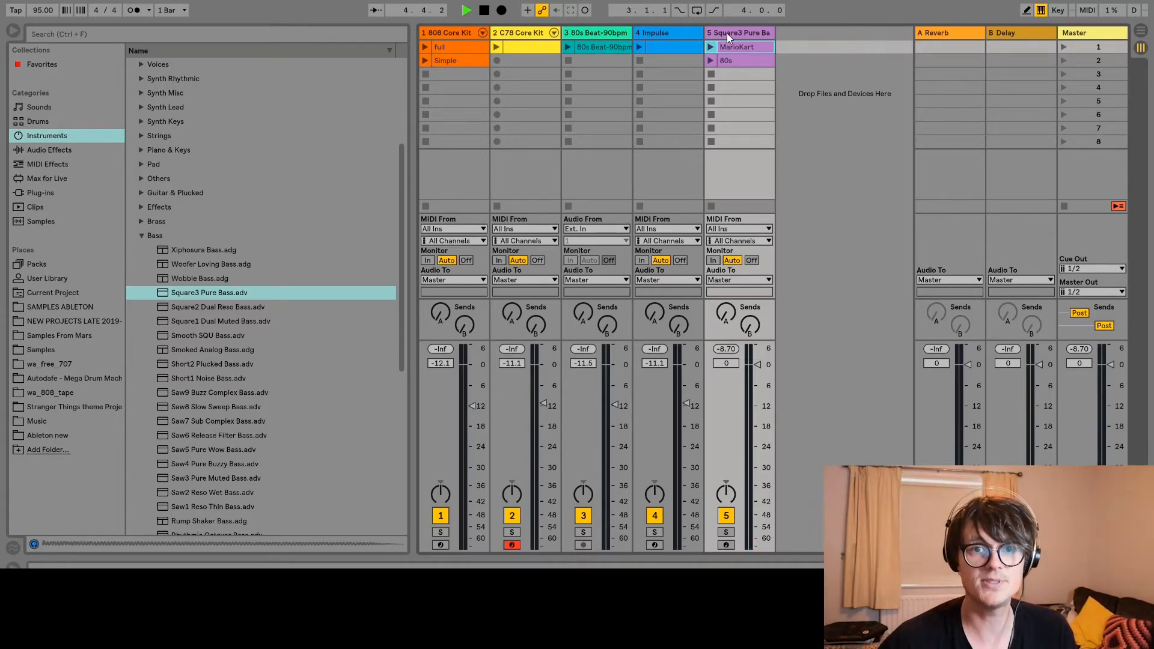
key("shift+Tab")
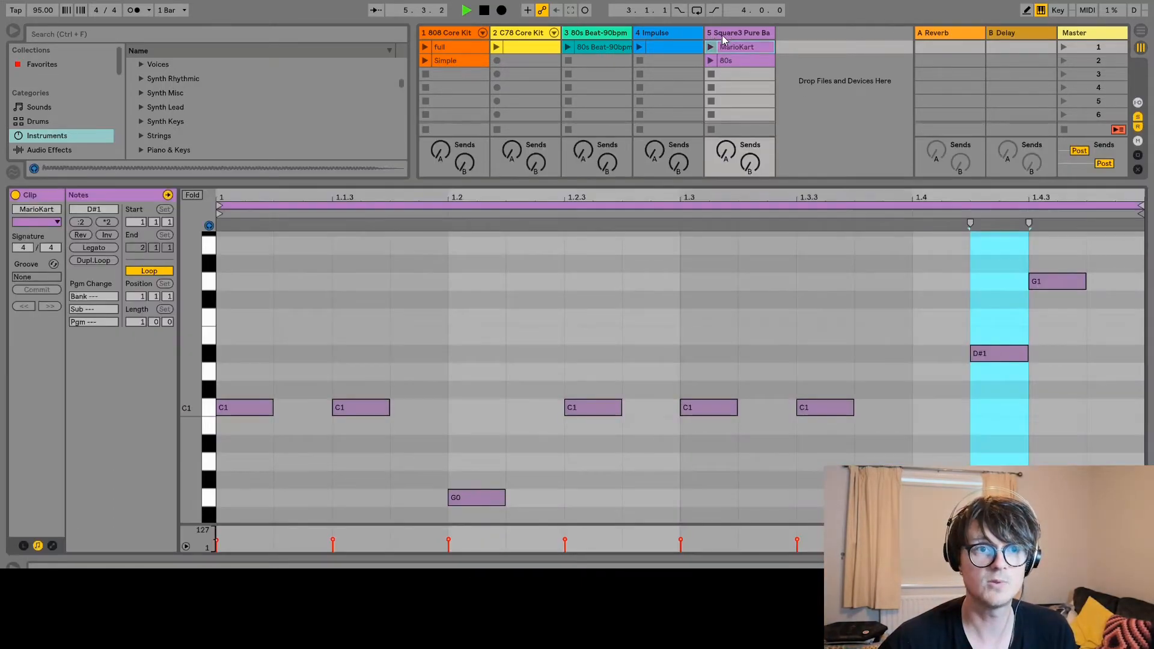
left_click(90, 261)
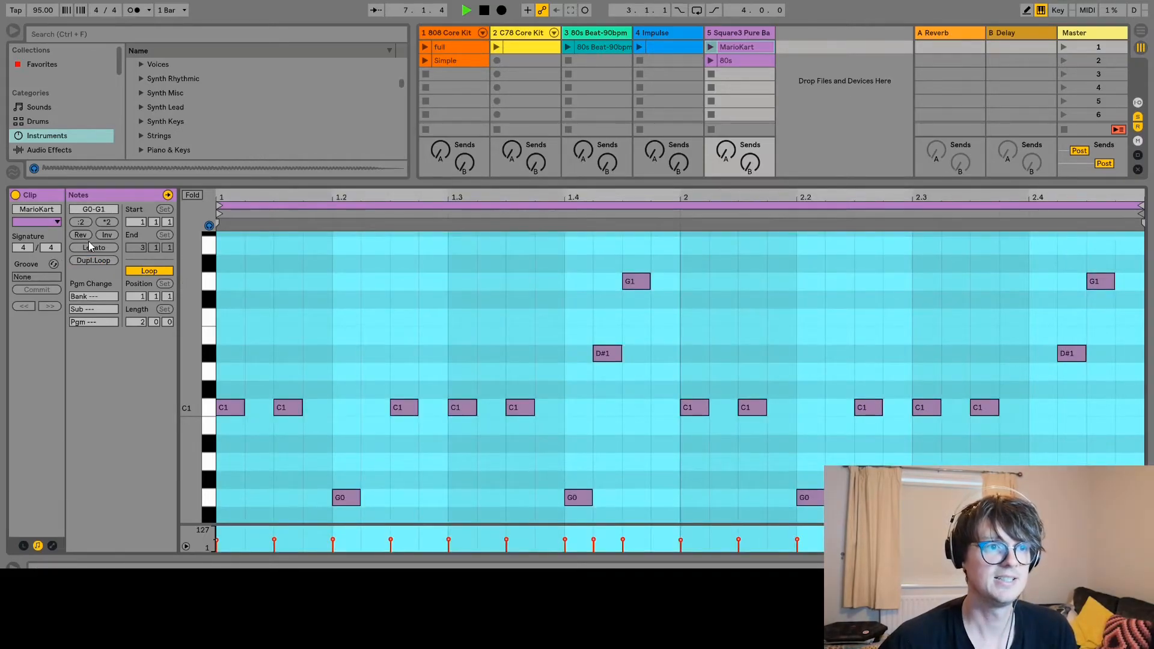
left_click(90, 259)
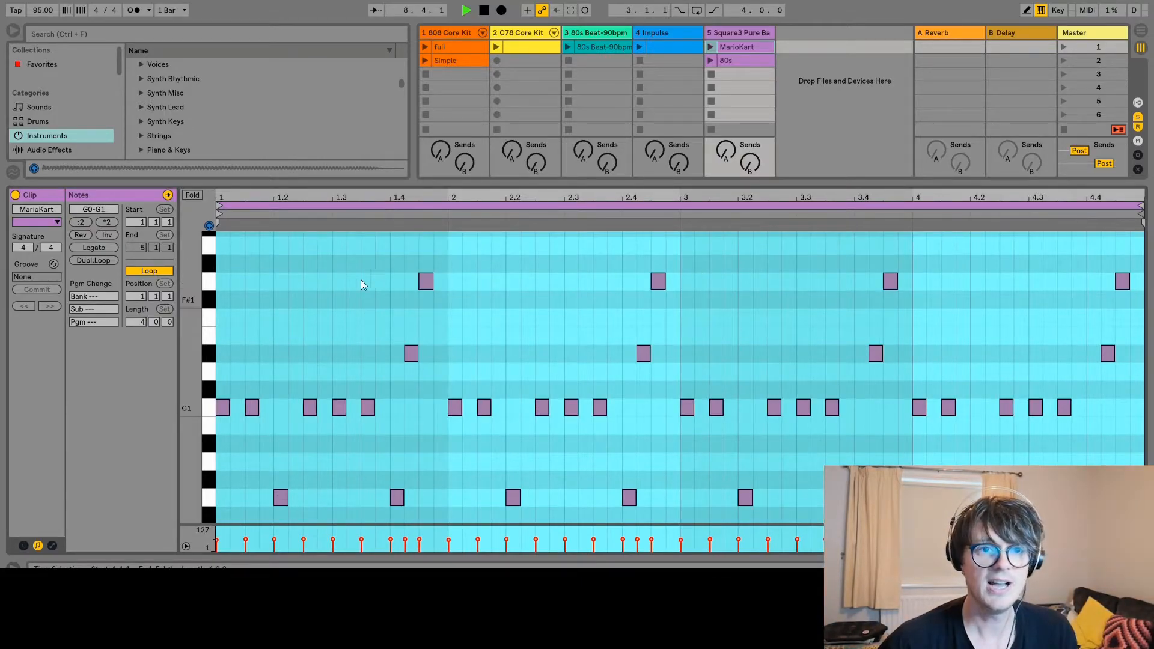
Lower the G1 note at 2.4.3 of the MarioKart clip to D1.
left_click(658, 281)
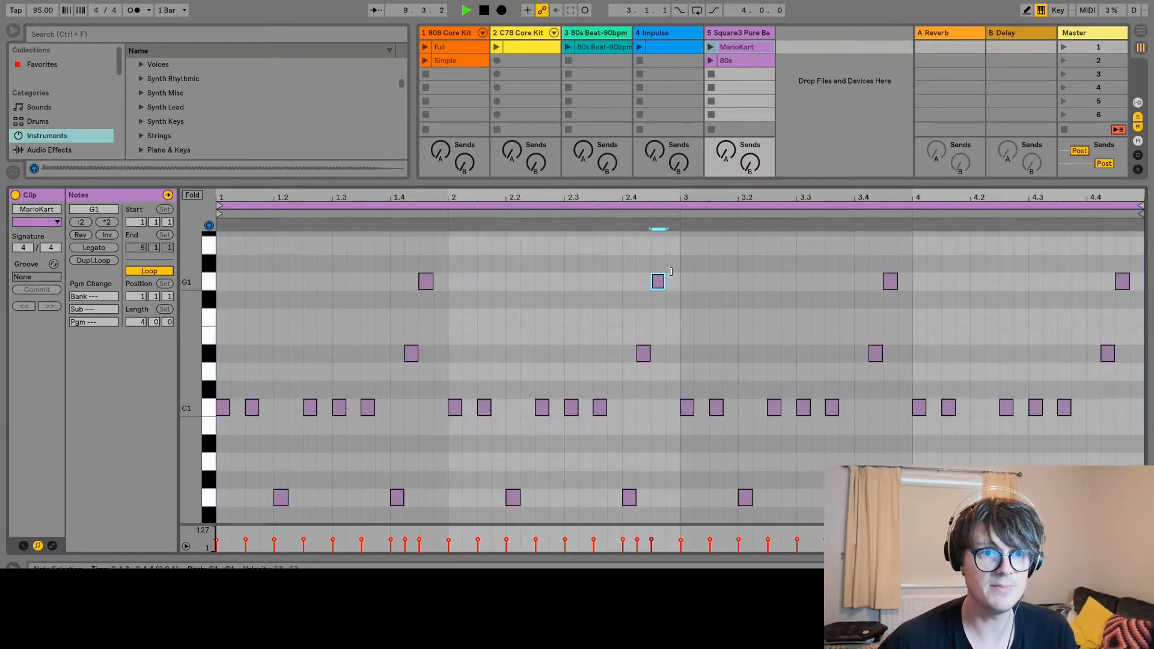
key("Down")
key("Down")
key("Down")
key("Down")
key("Down")
key("Down")
key("Down")
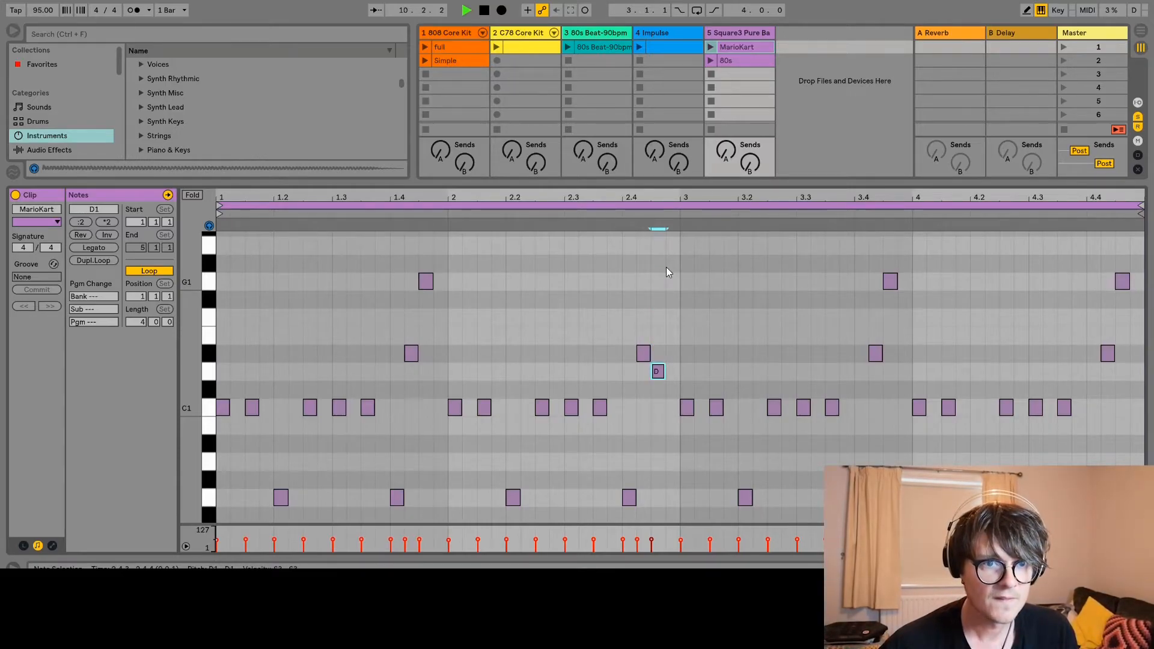
Raise the C1 note at 3.1.3 of the MarioKart clip to D#1.
left_click(716, 407)
key("Up")
key("Up")
key("Up")
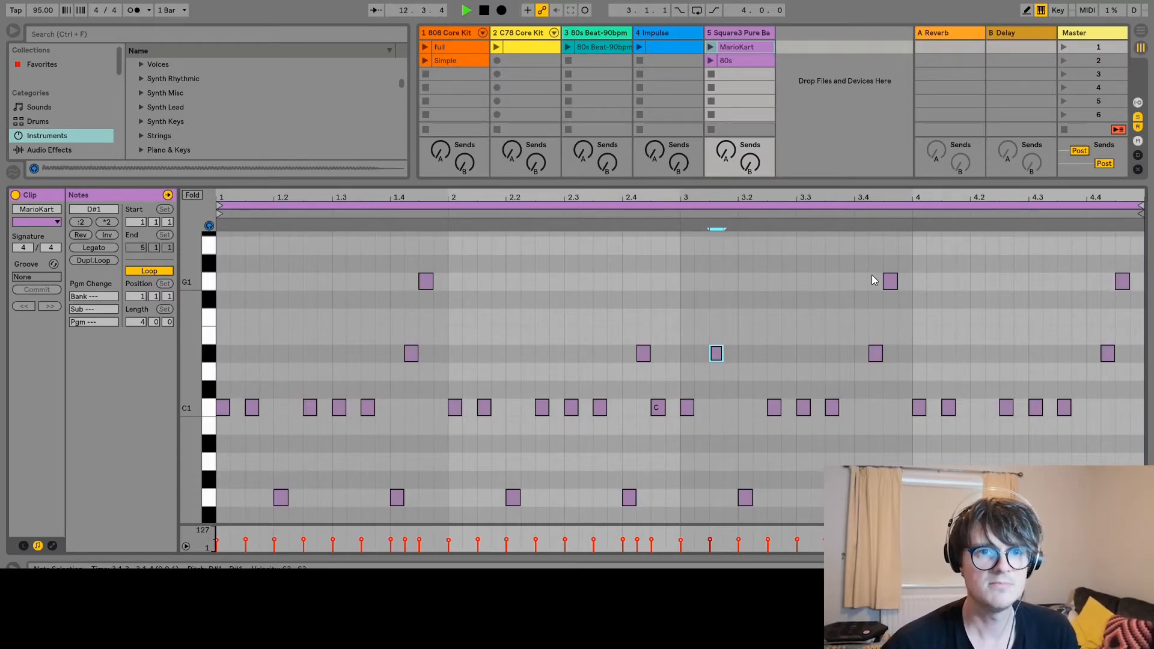
Raise the G0 note at 3.4.1 of the MarioKart clip to C1.
left_click(863, 497)
key("Up")
key("Up")
key("Up")
key("Up")
key("Up")
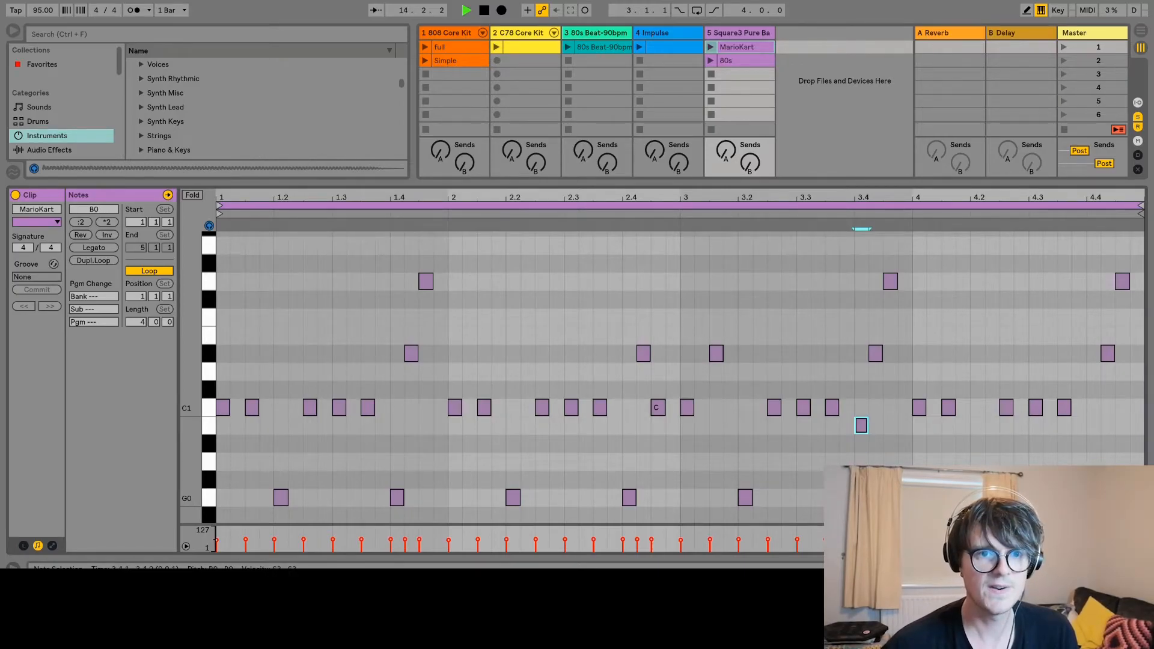
Delete the C1 note at 2.2.3 from the MarioKart clip.
left_click(528, 371)
left_click(543, 409)
key("Delete")
Audition the edited MarioKart bassline on its own and with the 80s Beat clip, then stop playback.
left_click(710, 47)
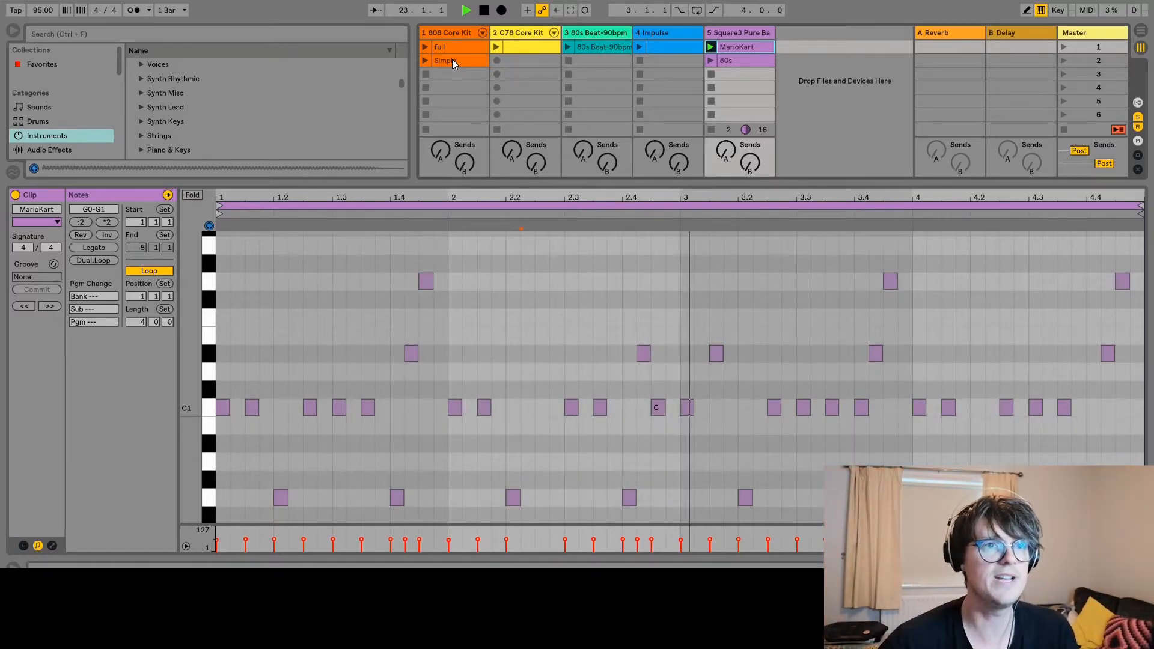
left_click(568, 47)
left_click(737, 45)
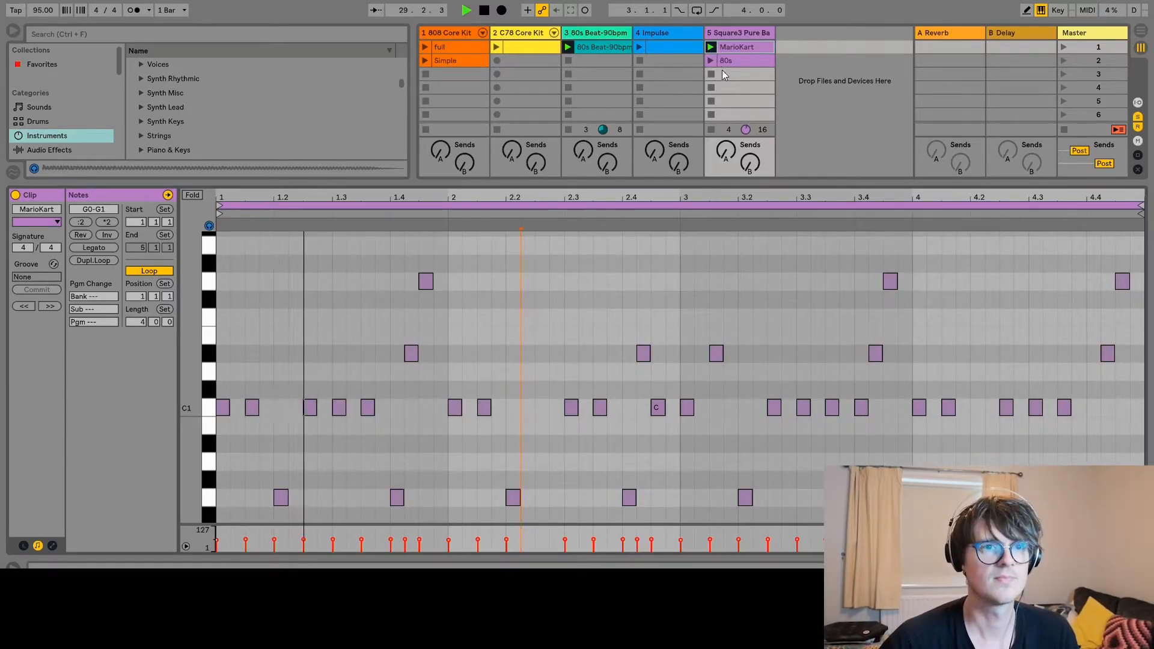
key("space")
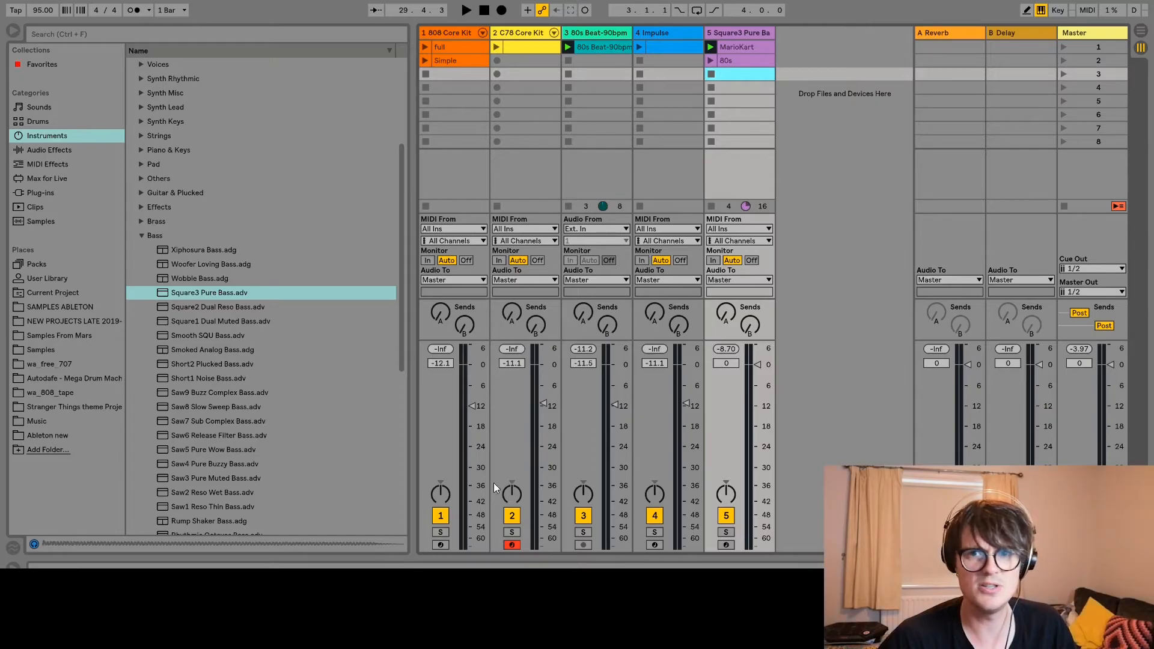
Arm the Square3 Pure Bass track for recording instead of C78 Core Kit, and test notes from the computer MIDI keyboard.
left_click(511, 545)
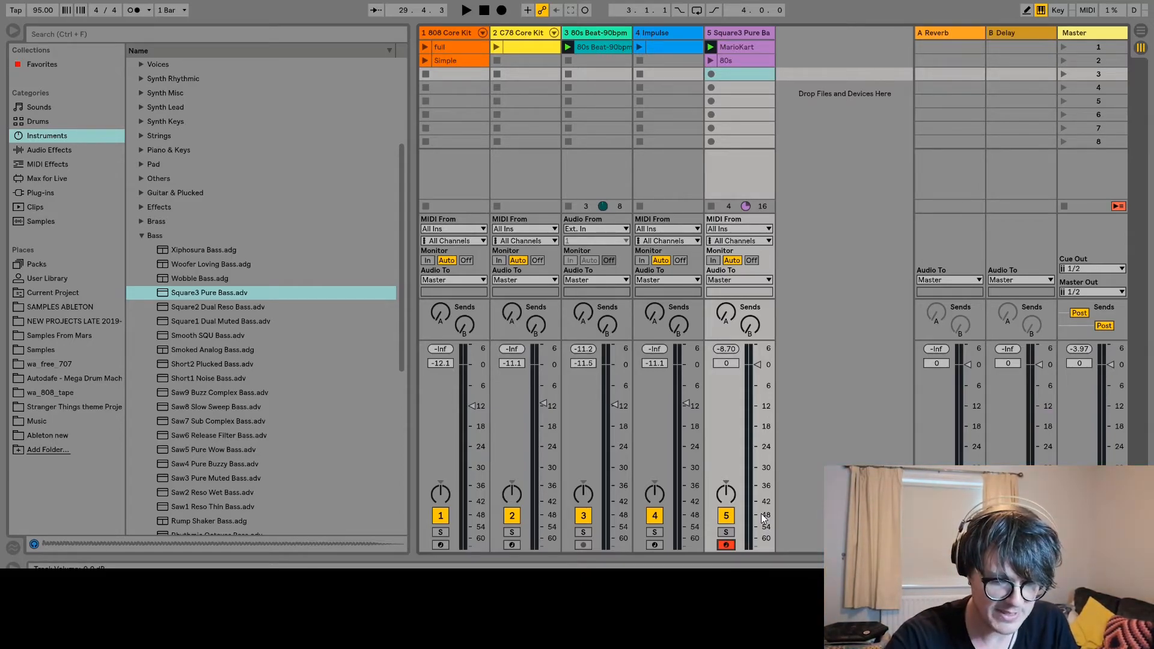
key("a")
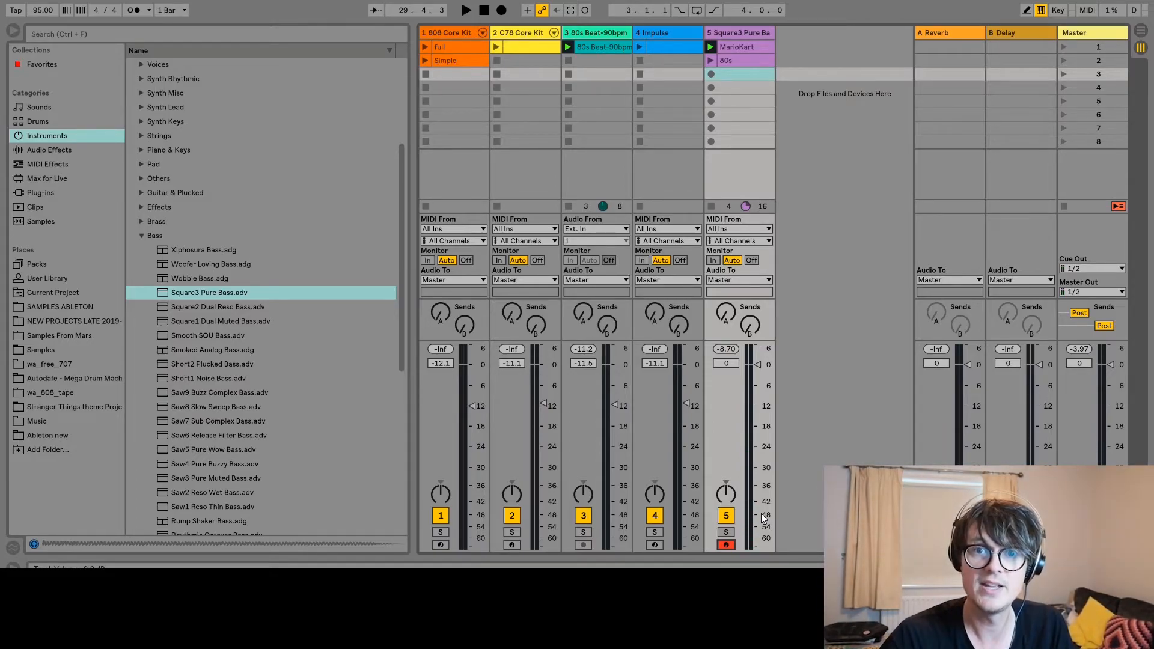
key("a")
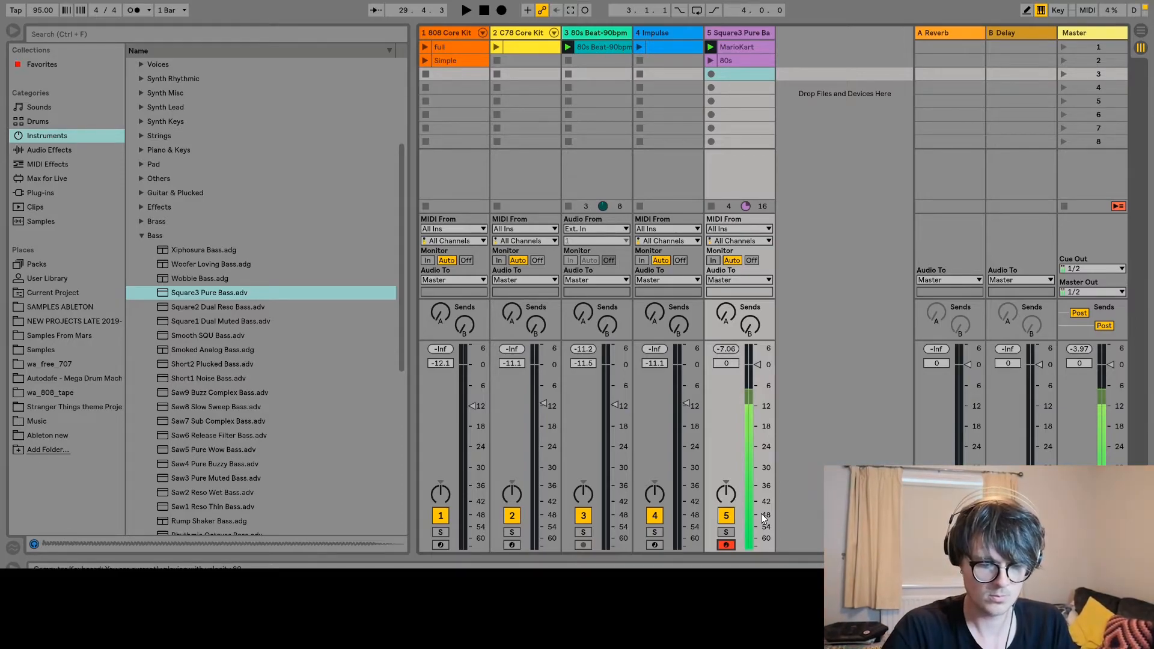
key("c")
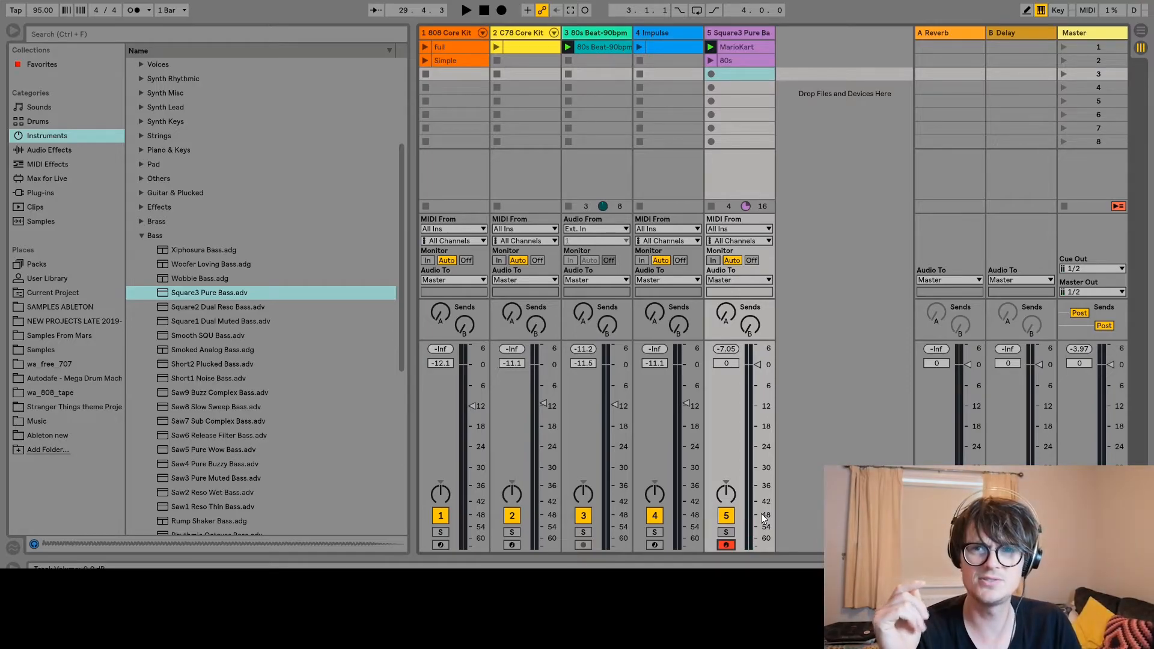
key("z")
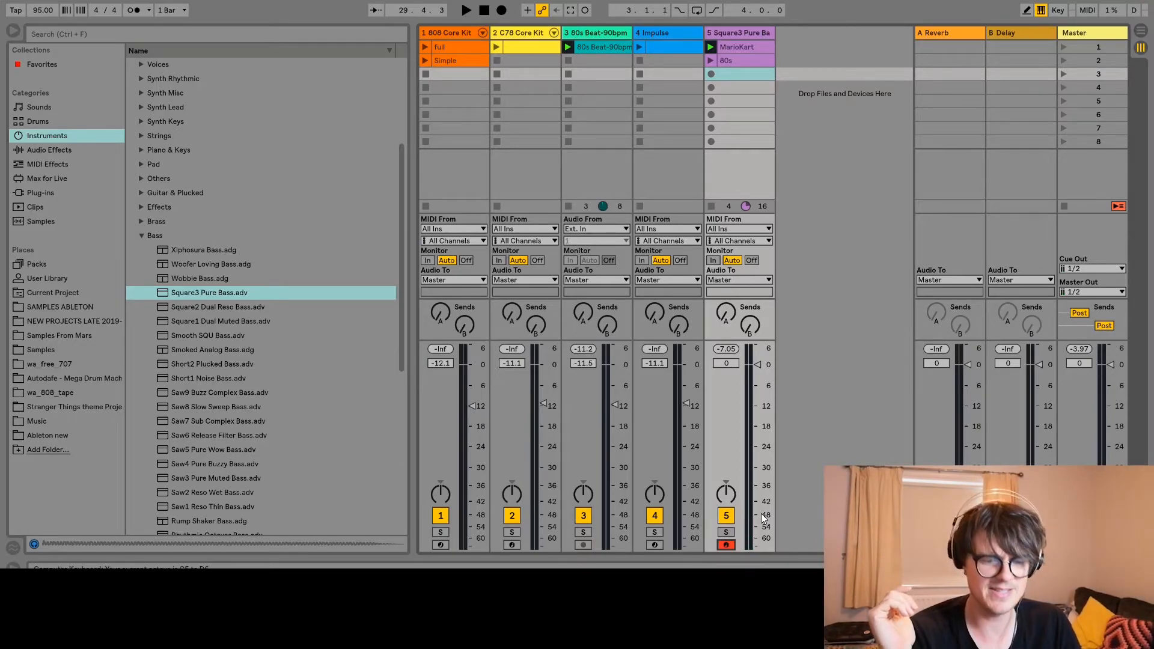
Play test notes on the bass instrument while shifting the computer keyboard's octave down and up to compare registers.
key("a")
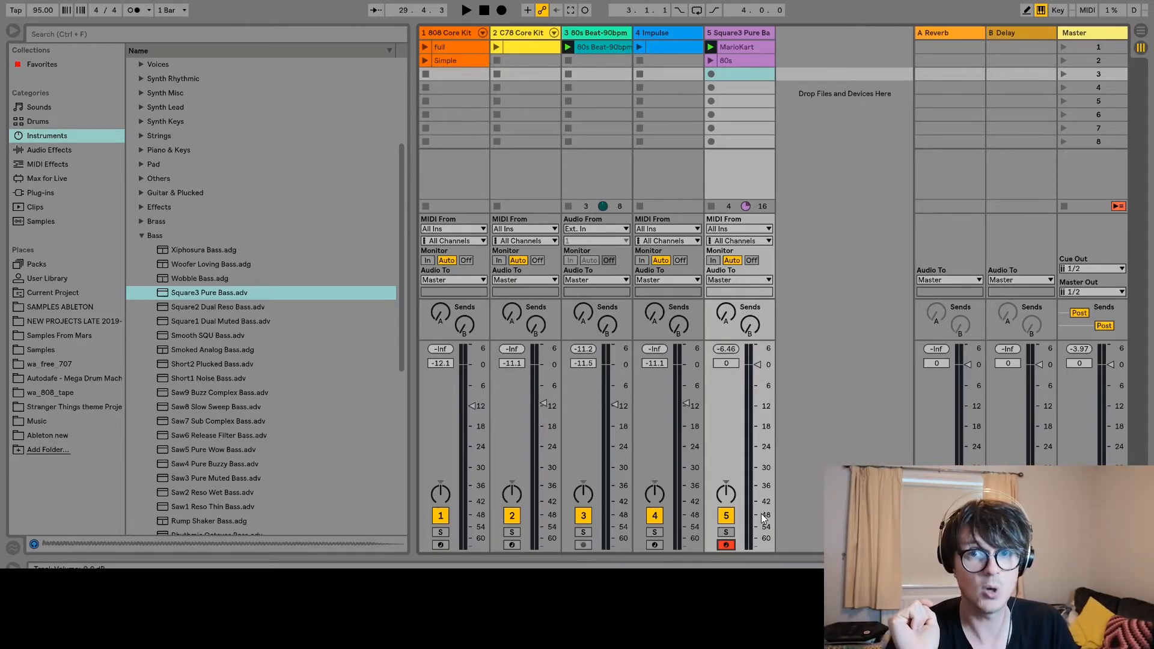
key("z")
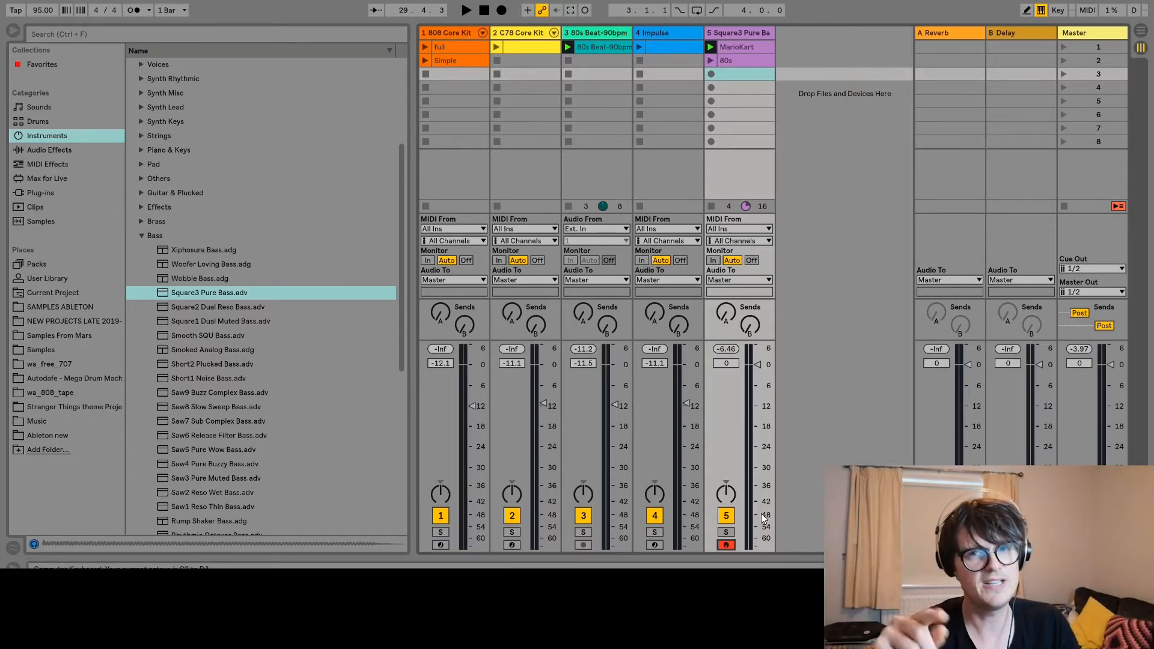
key("a")
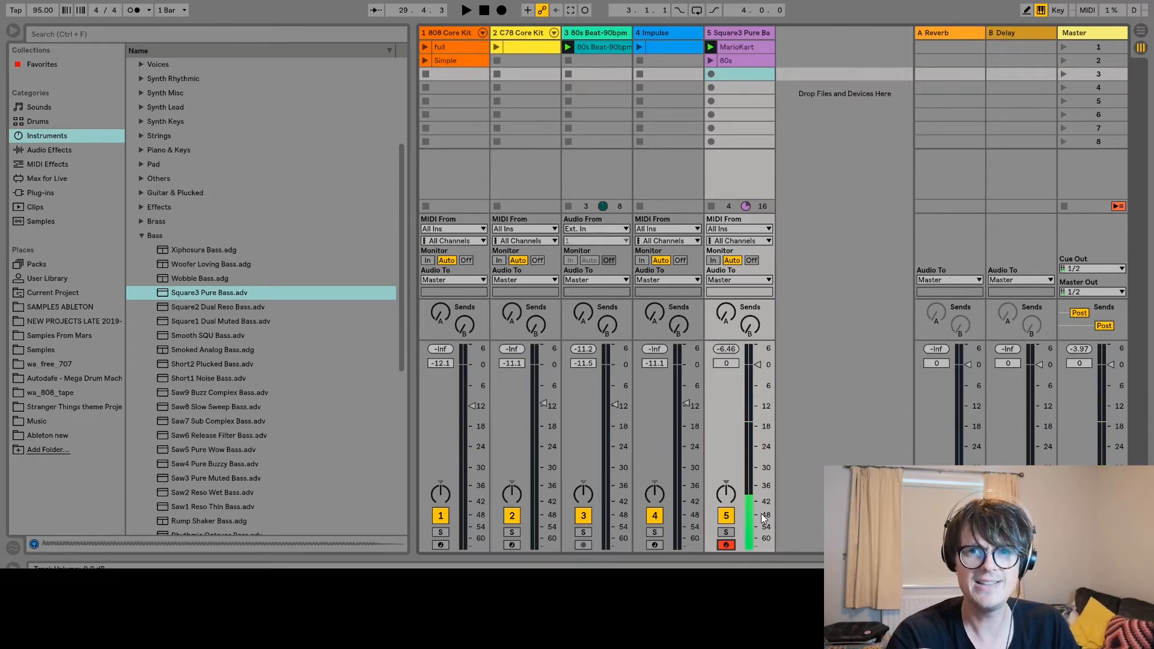
key("a")
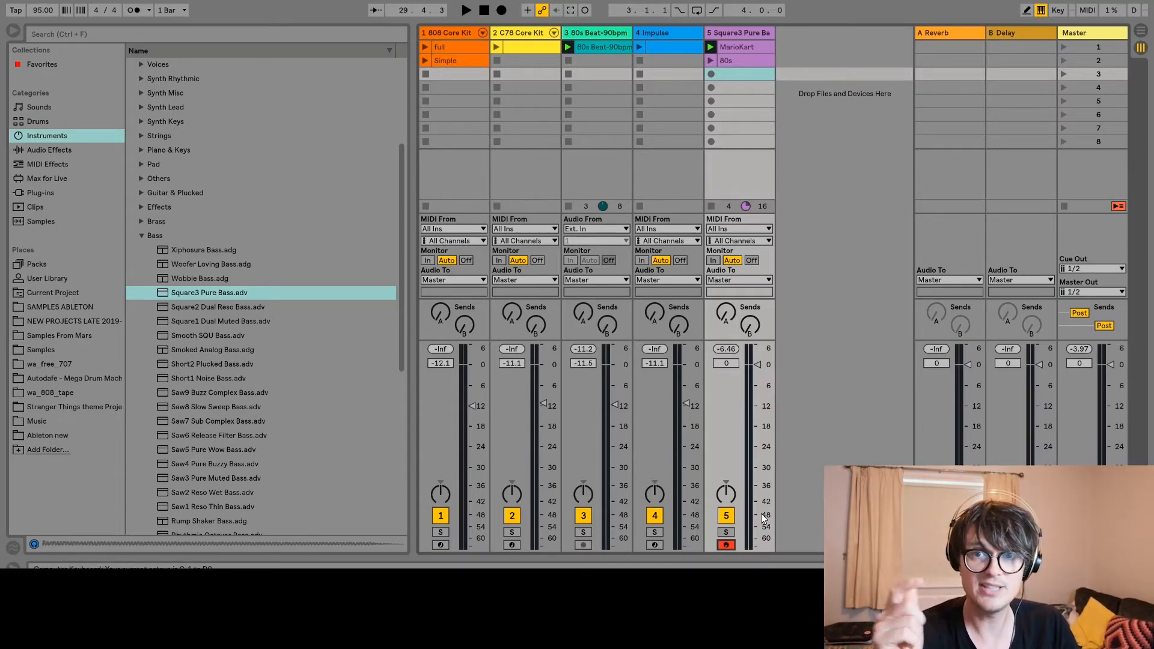
key("a")
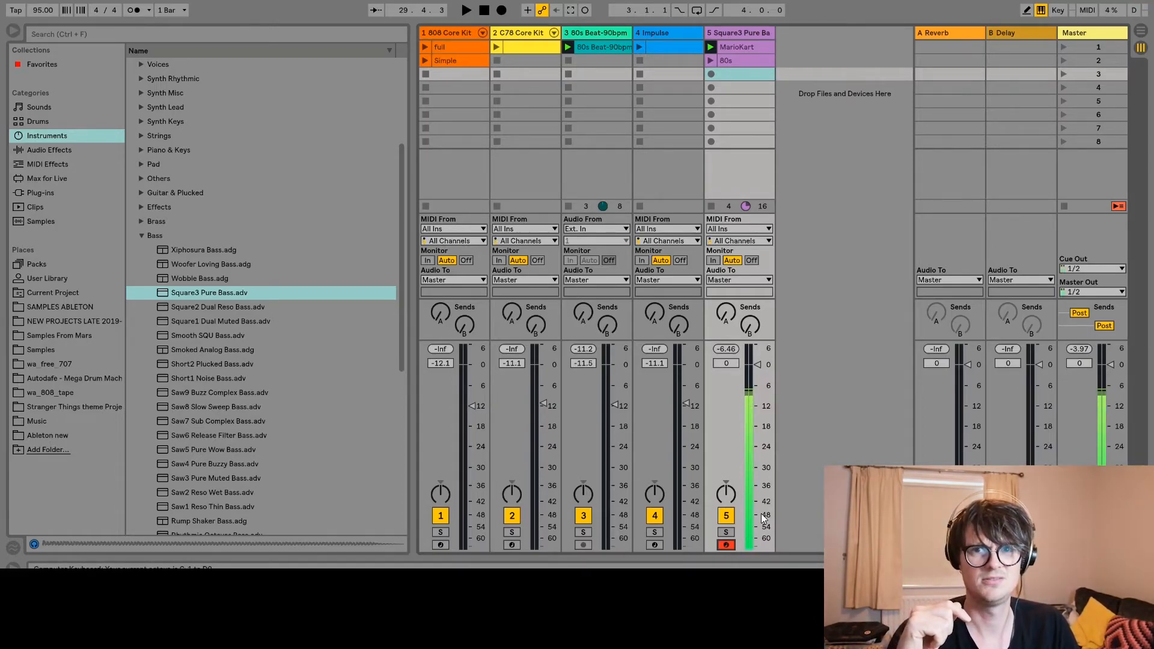
key("a")
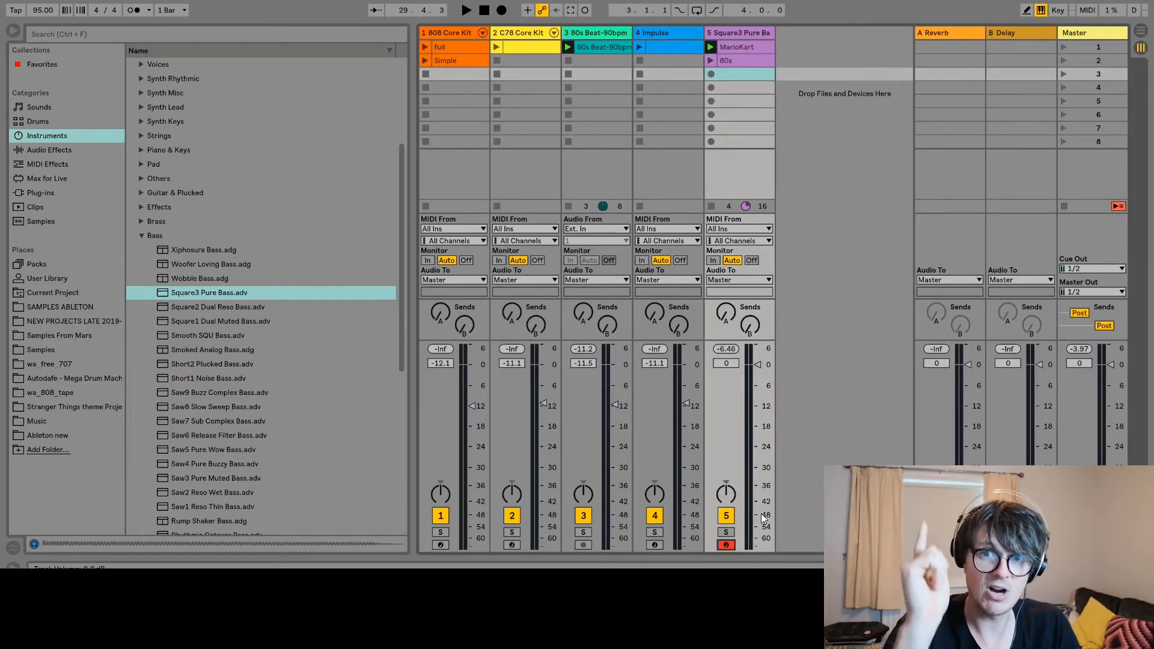
key("x")
key("a")
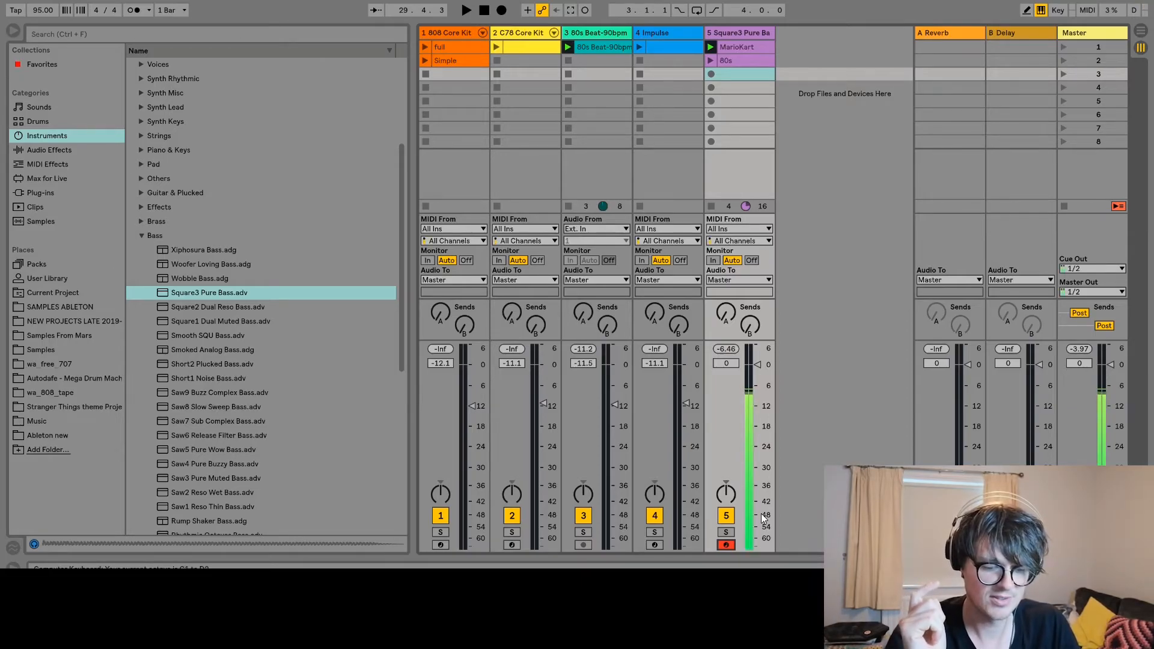
key("x")
key("a")
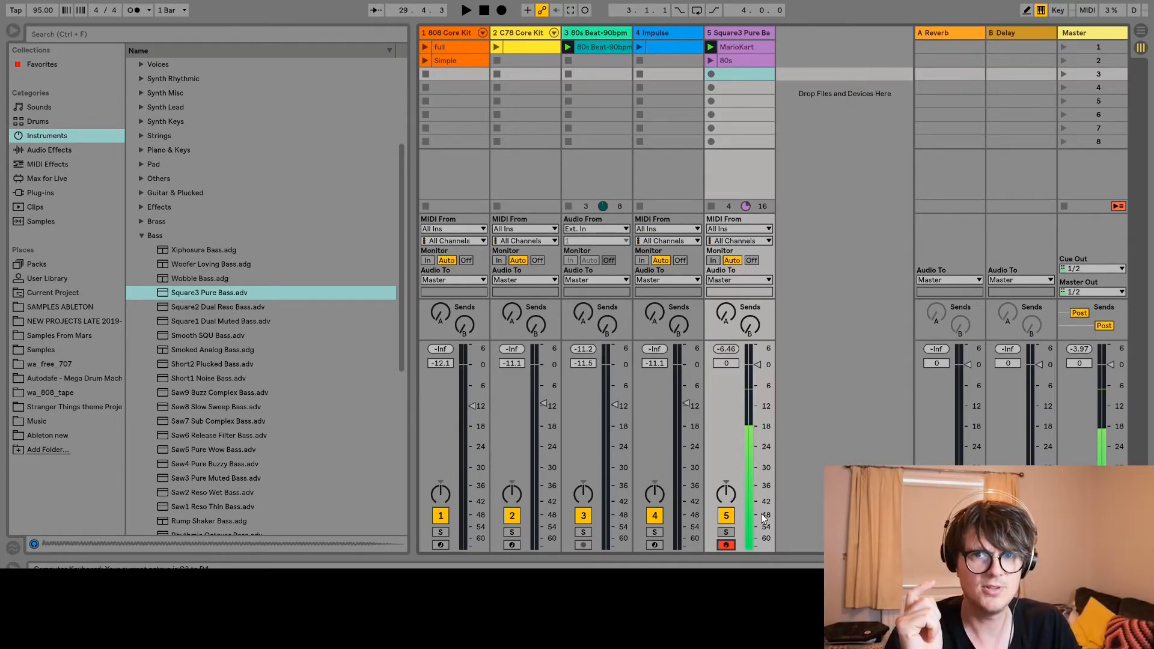
key("a")
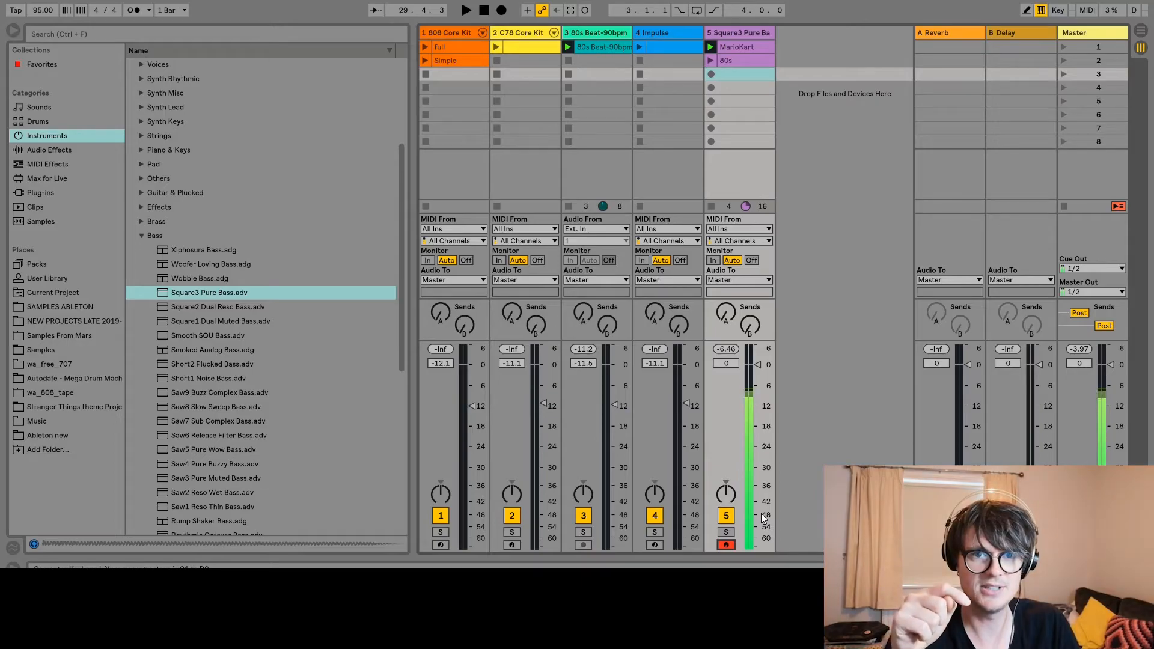
key("x")
key("a")
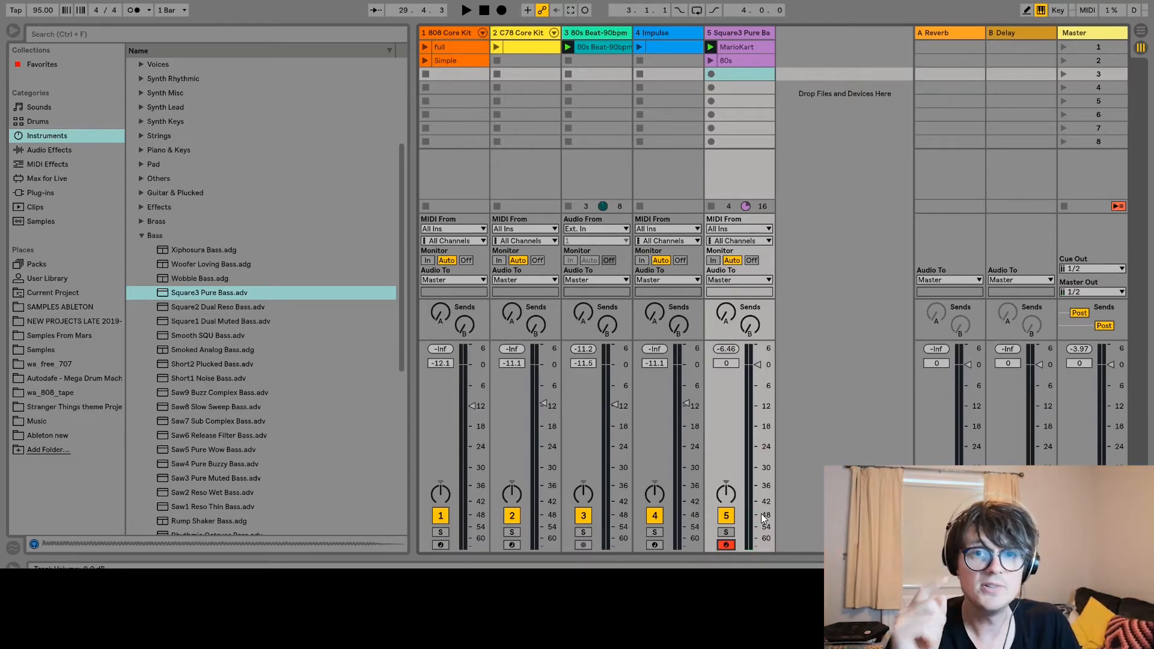
key("a")
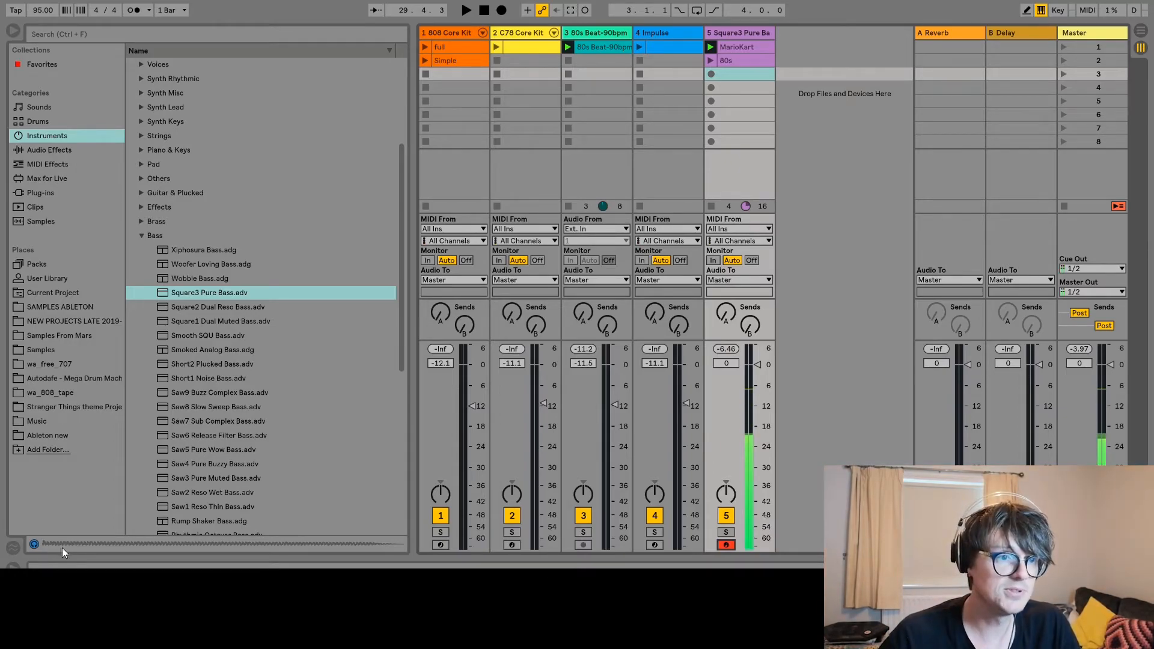
key("z")
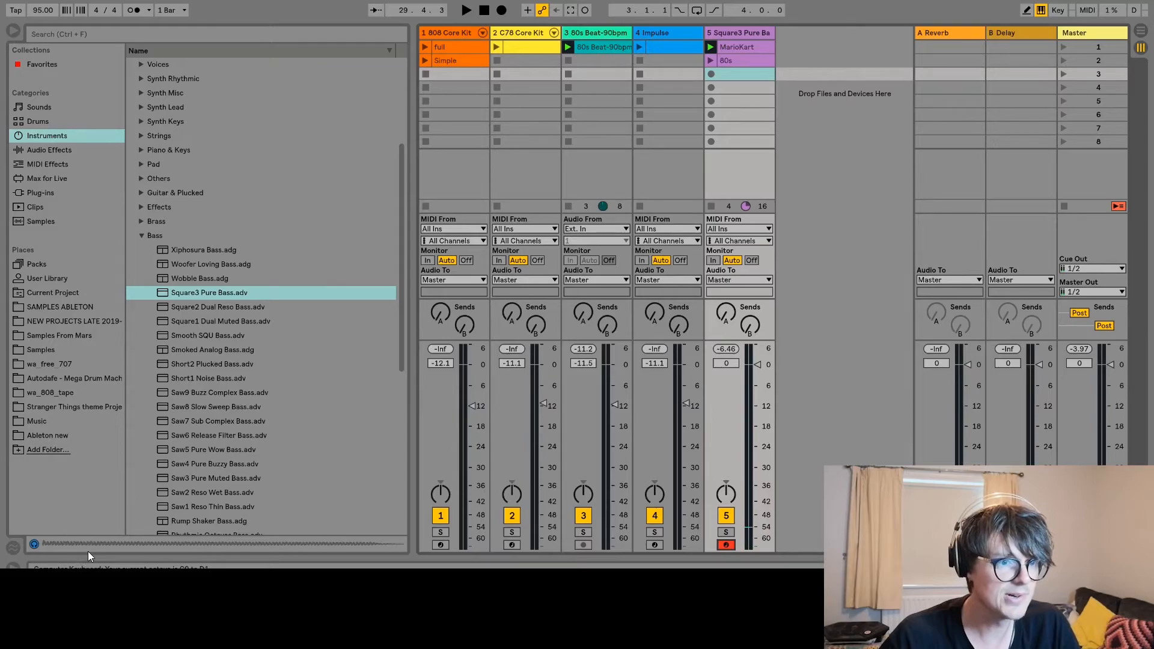
key("a")
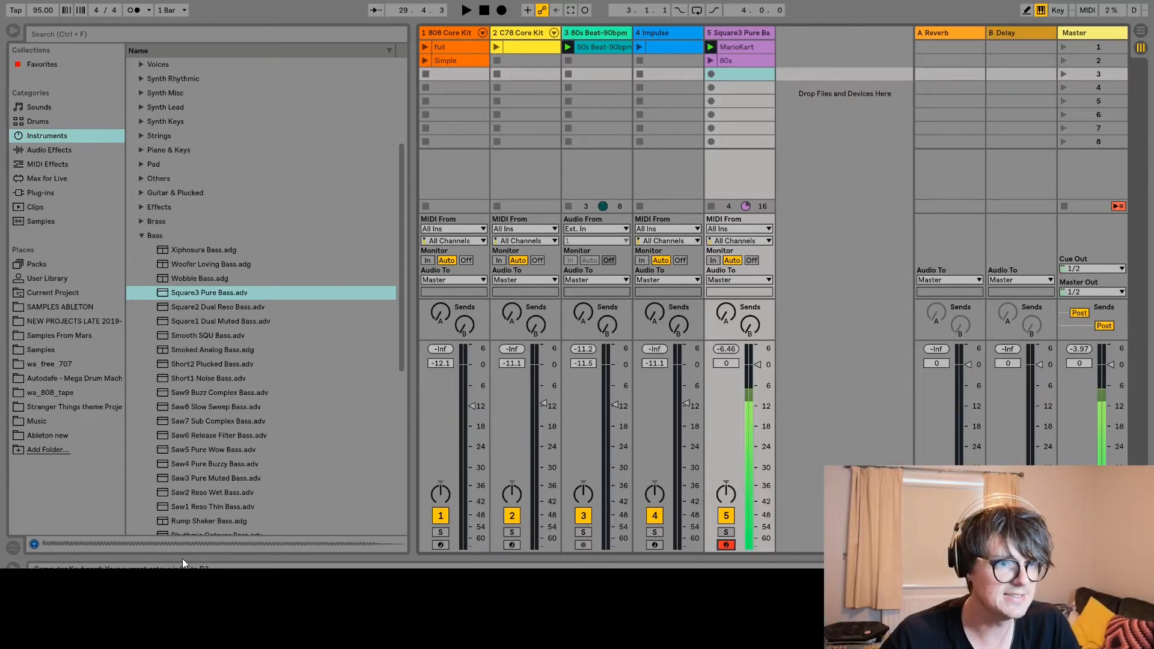
key("z")
key("a")
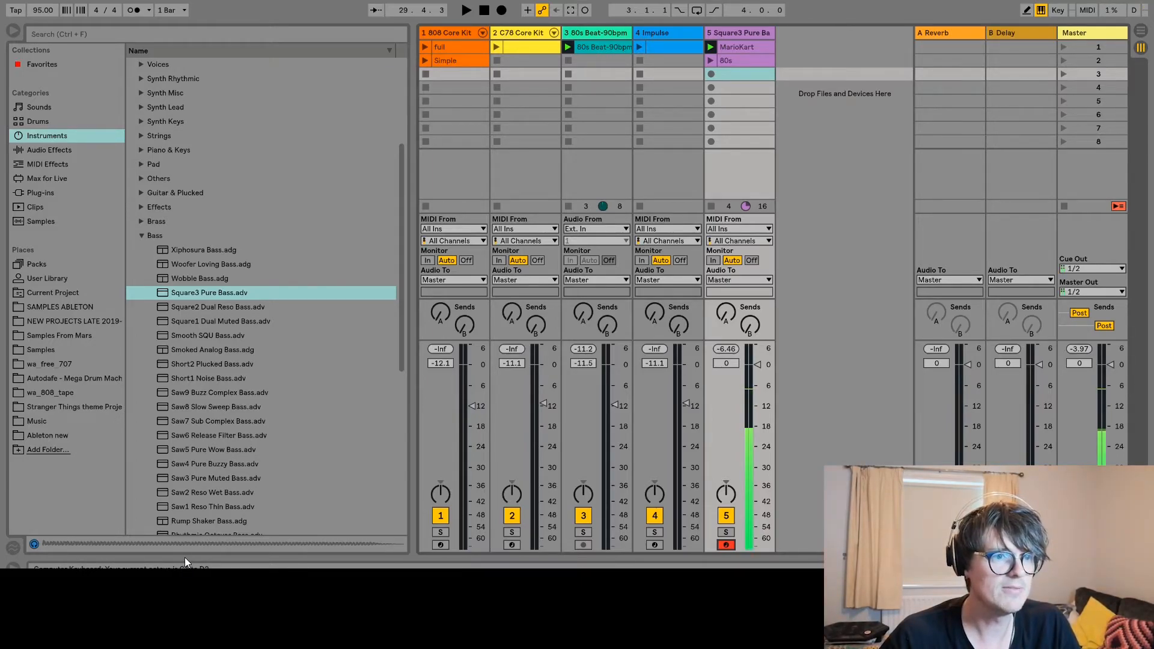
key("x")
key("a")
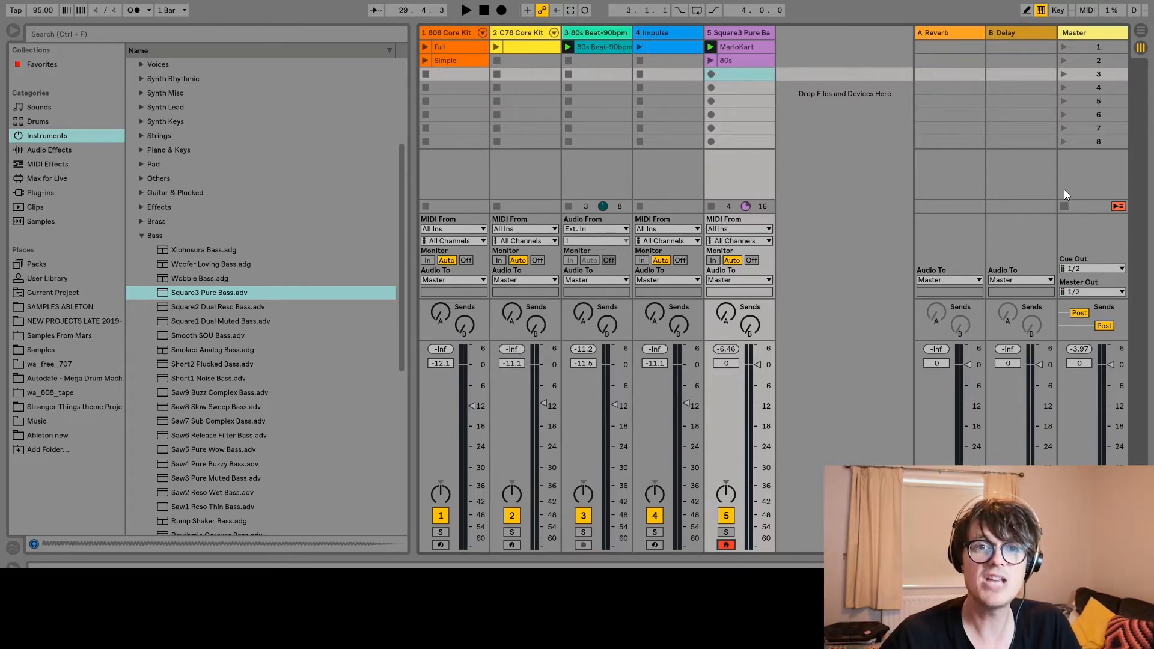
Clear the playing clips, launch the Impulse, 80s Beat, full 808 and C78 Core Kit clips in turn, and rehearse the bass over them.
key("space")
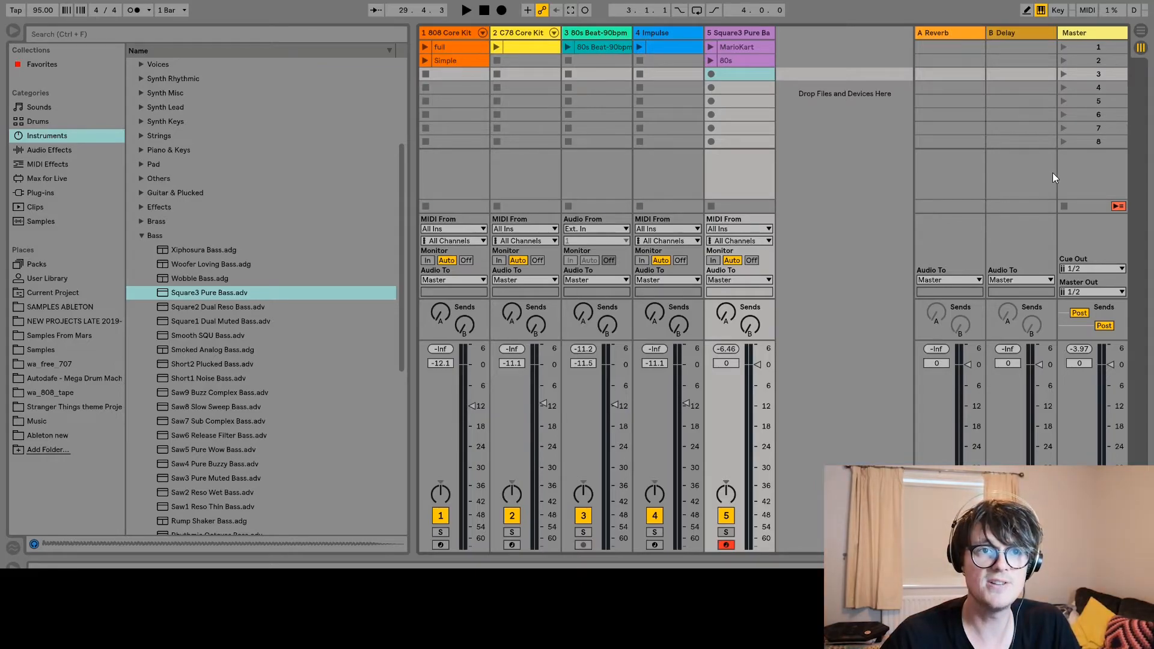
left_click(640, 46)
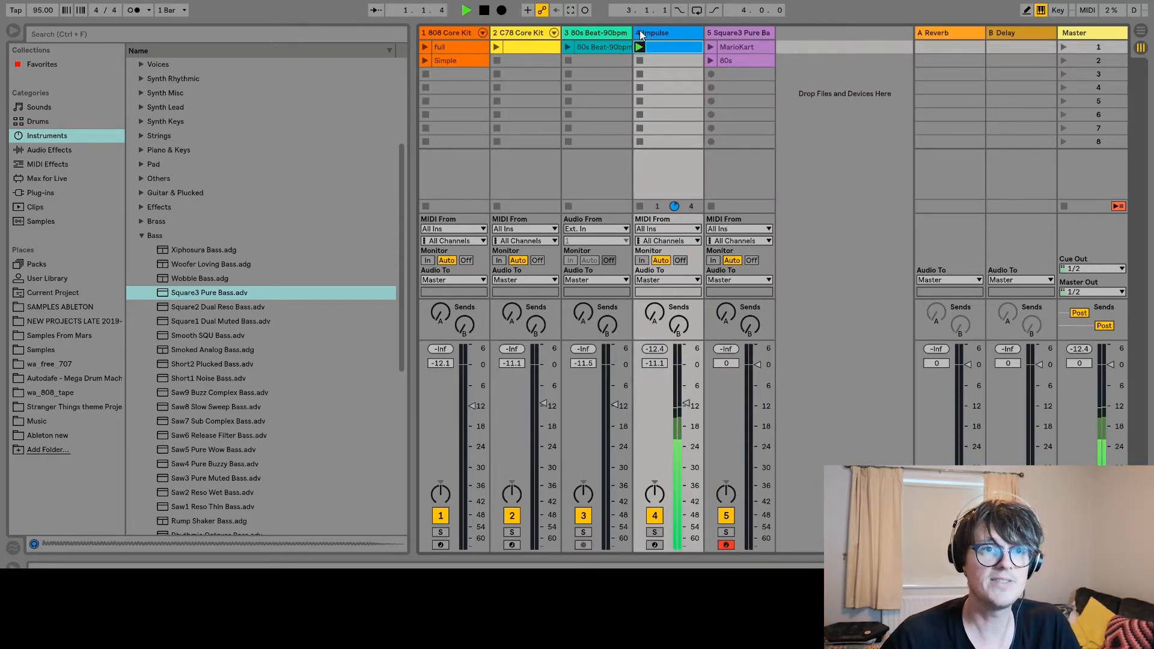
left_click(567, 34)
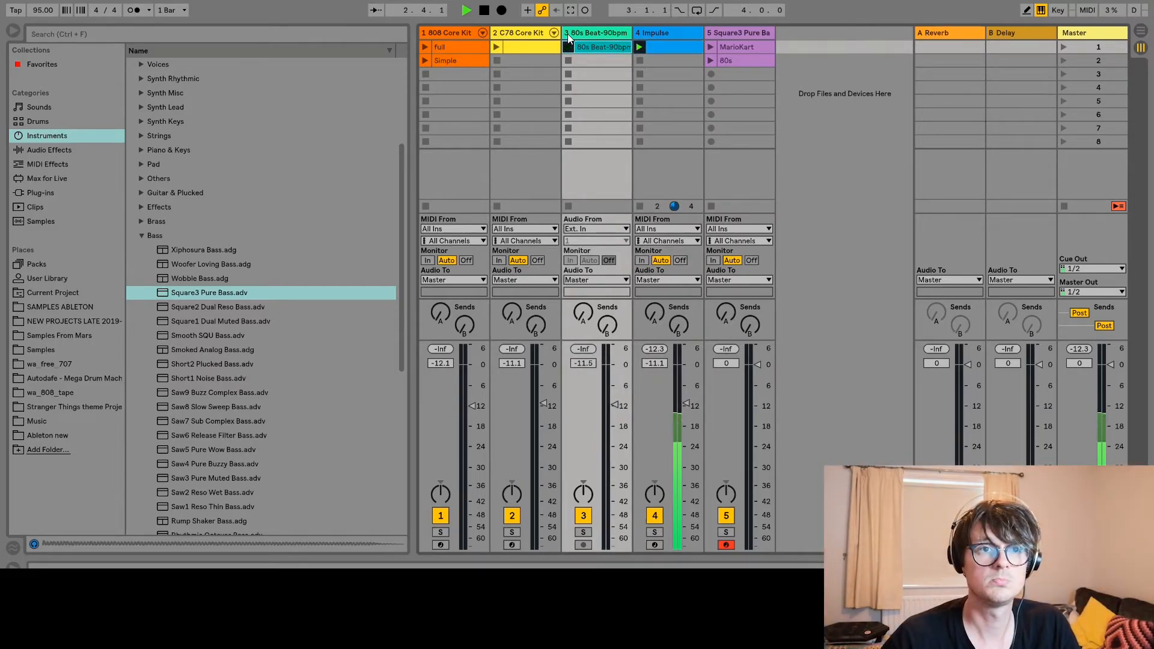
left_click(423, 34)
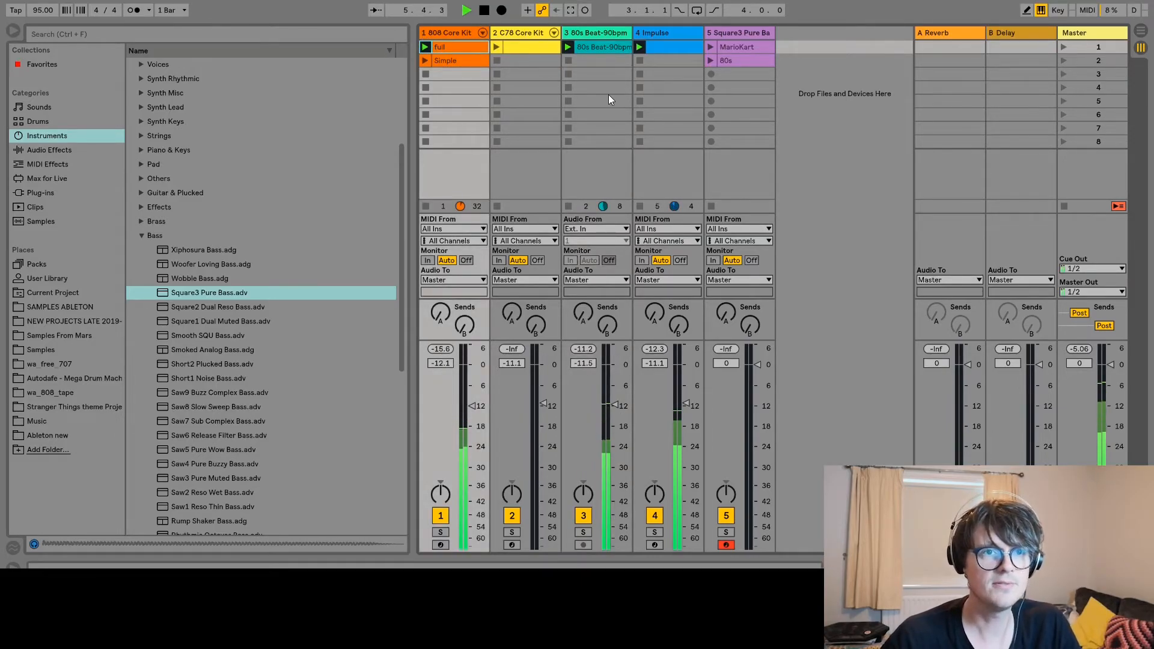
left_click(496, 31)
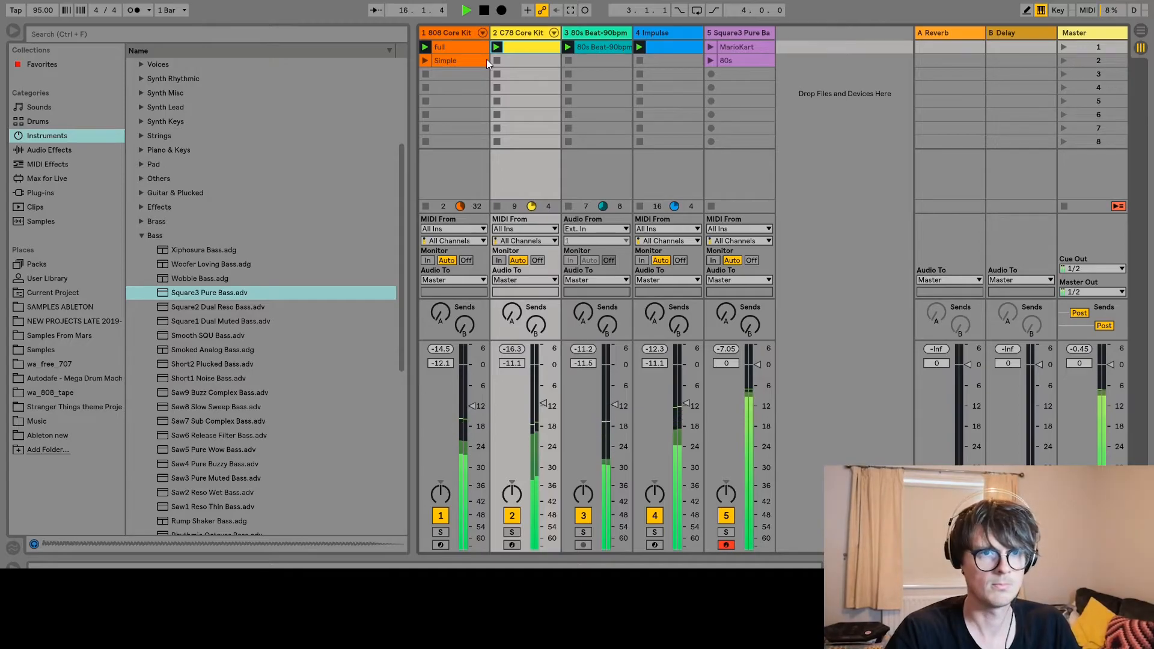
key("space")
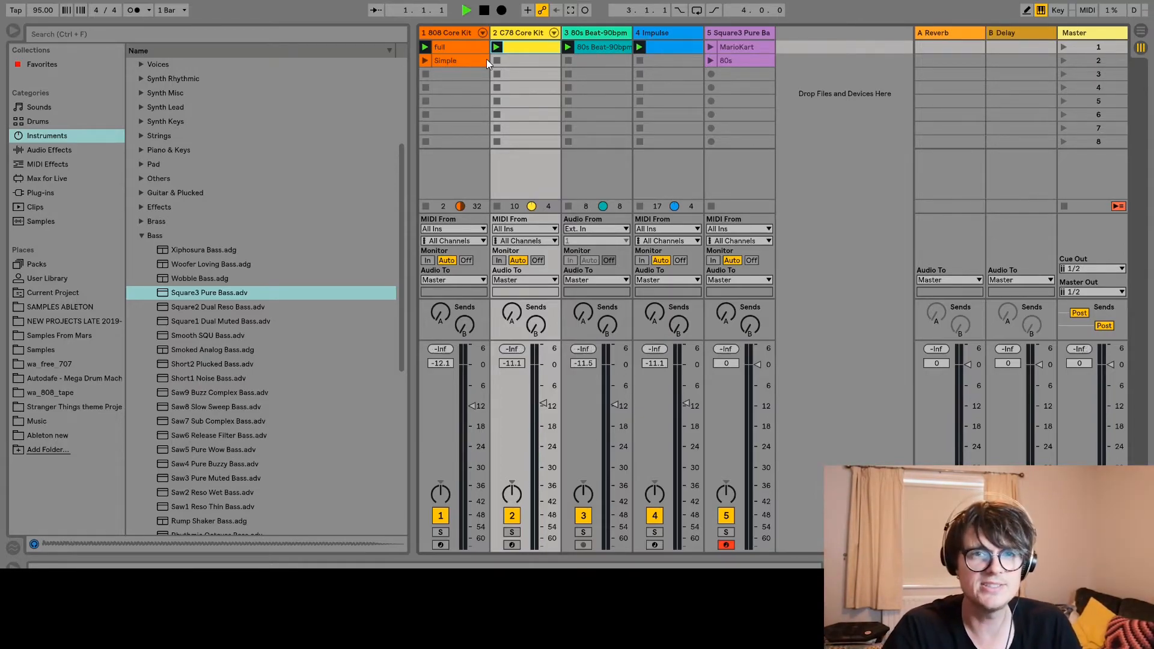
key("space")
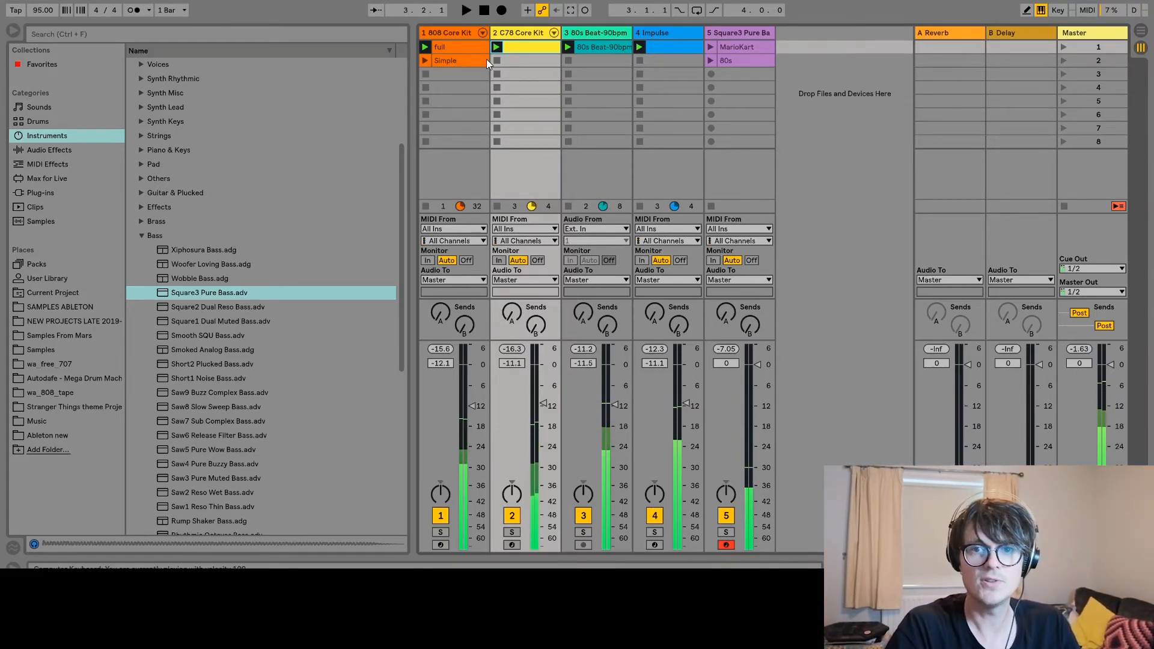
Record a new bass clip into the third slot of the Square3 Pure Bass track over the playing drum clips, then stop.
key("space")
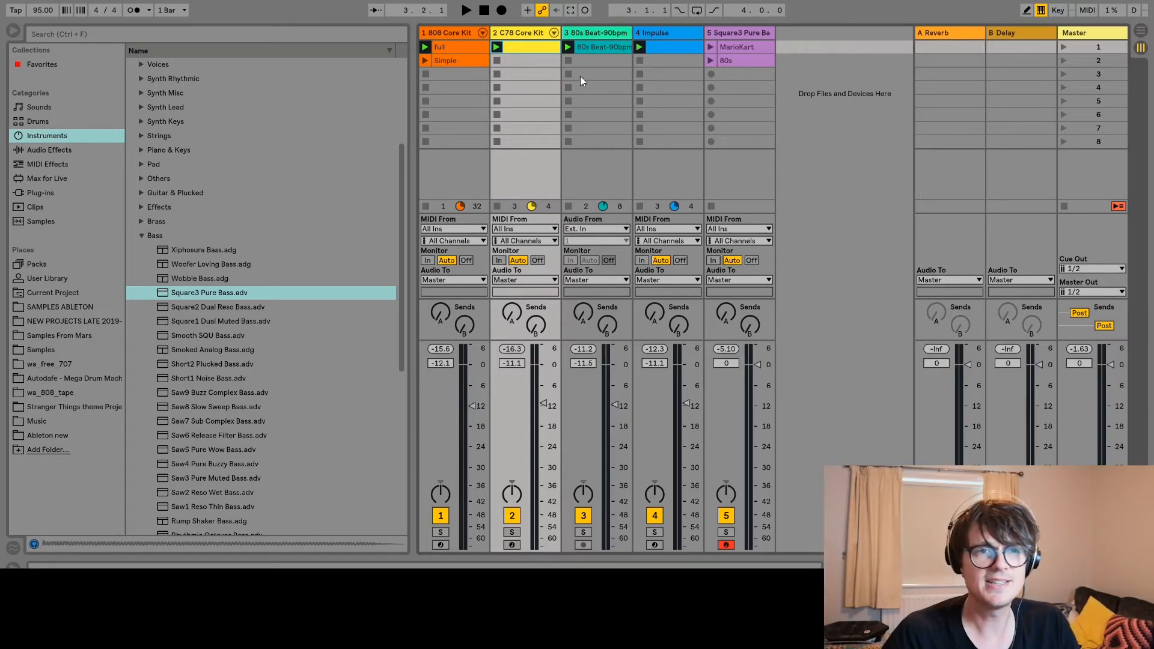
left_click(725, 70)
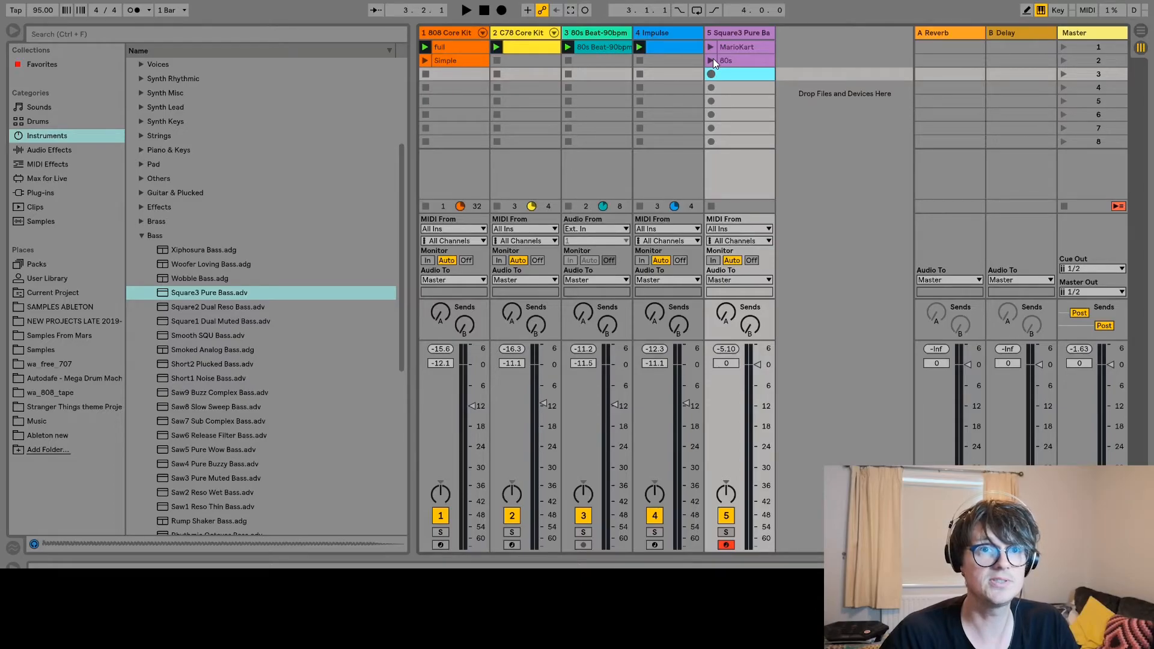
key("Return")
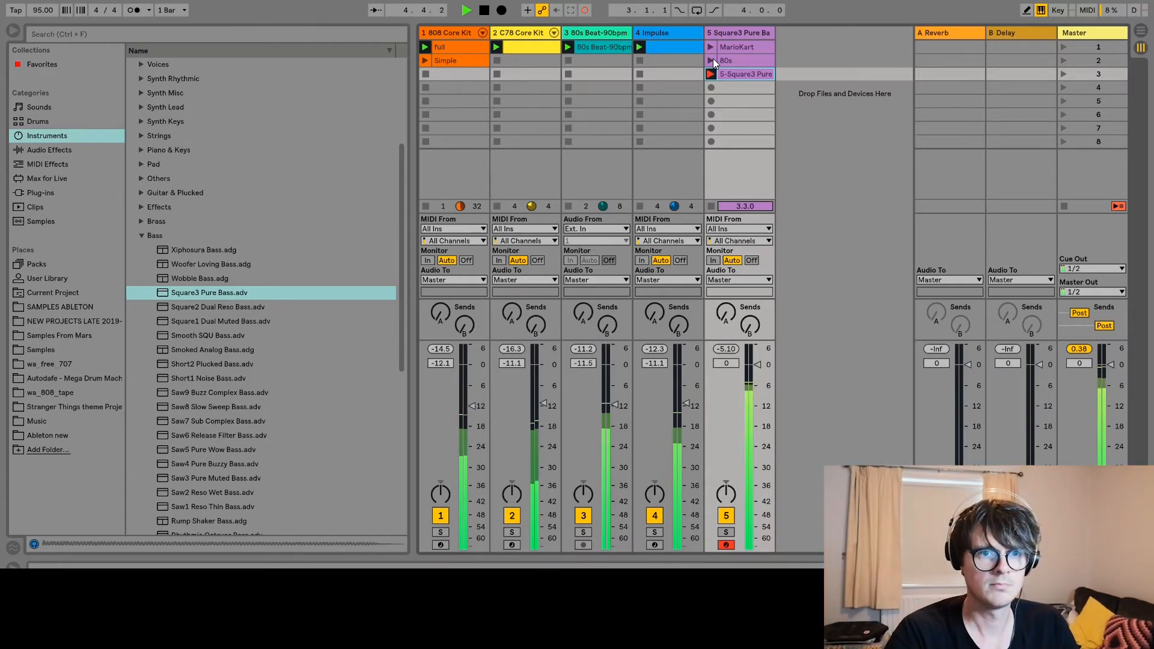
key("space")
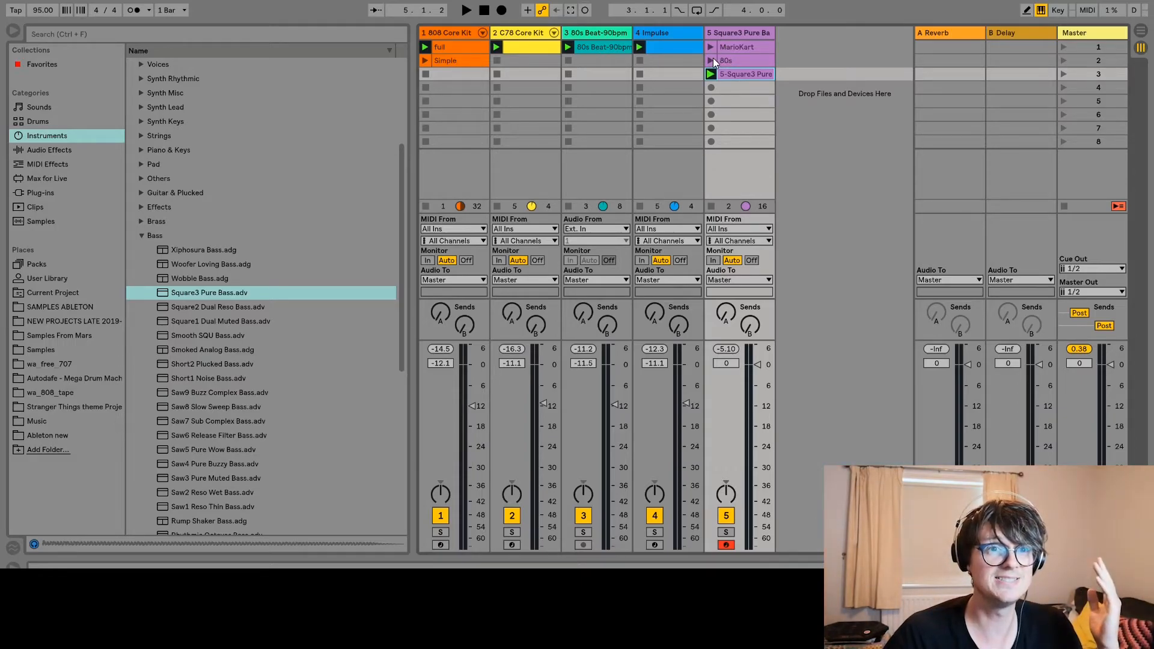
Play back the newly recorded bass clip and open its notes at a readable zoom.
key("space")
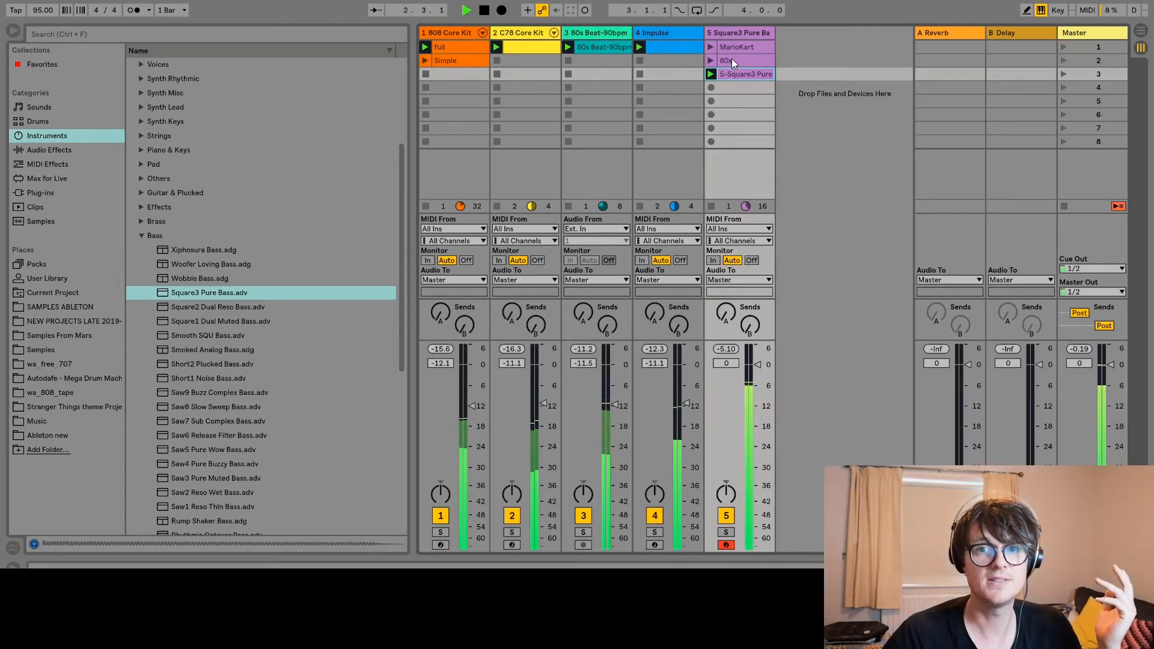
key("shift+Tab")
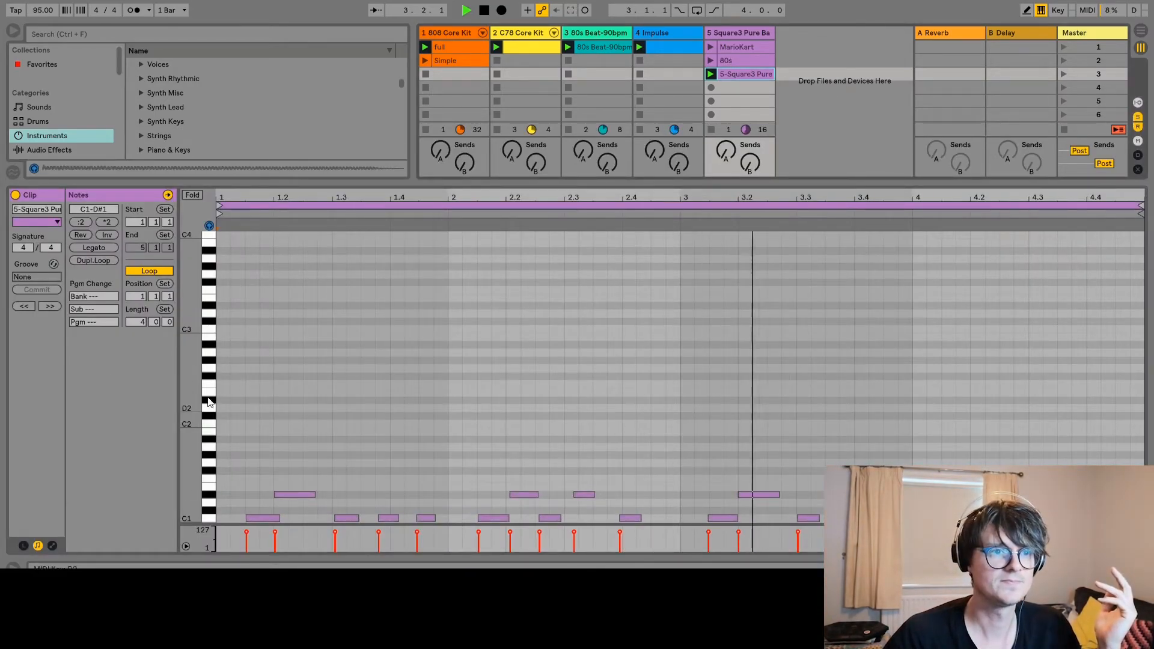
scroll(198, 445, "down", 5)
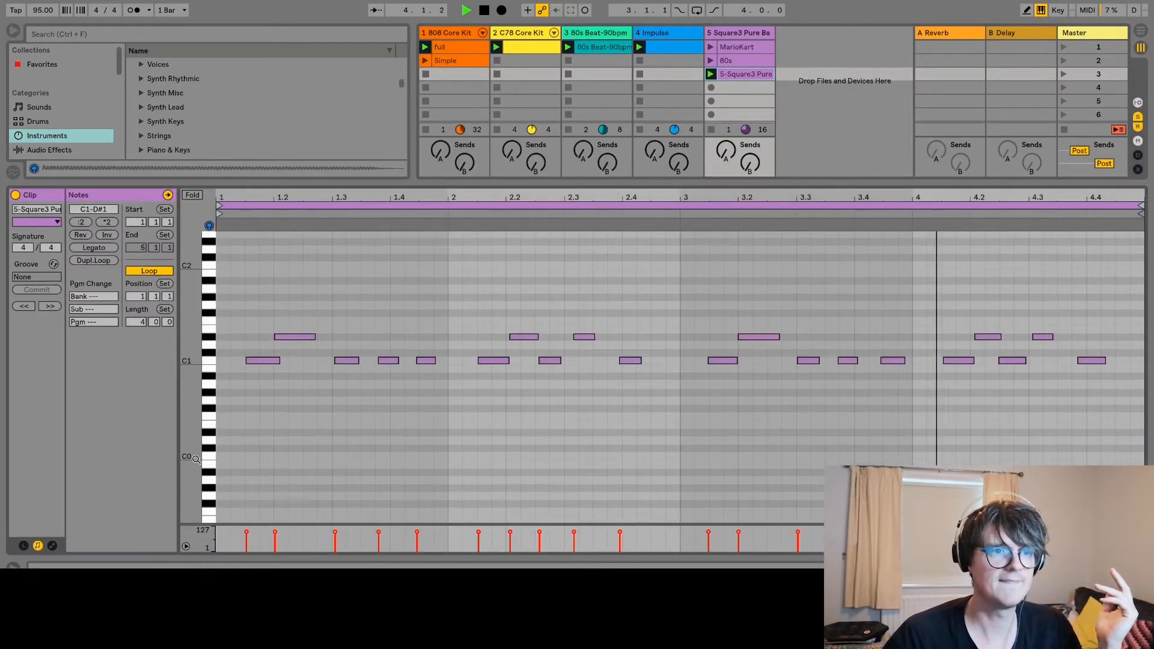
left_click_drag(194, 347, 231, 347)
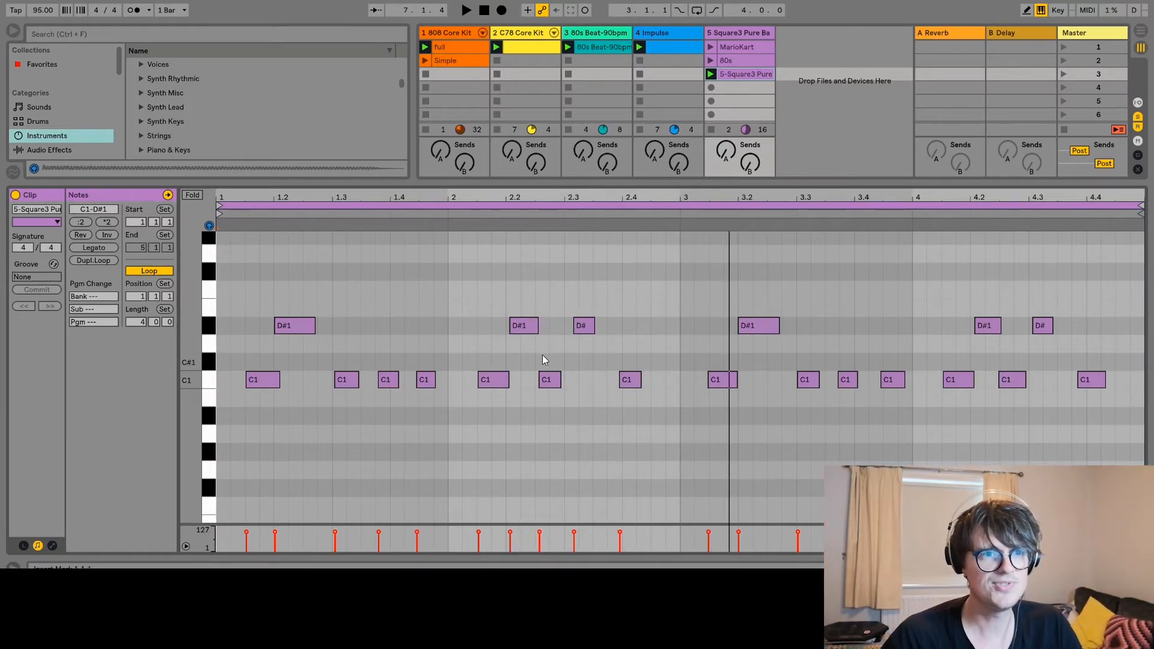
Replace the D#1 note at beat 2.3 with a short C1 note just after that beat, and audition the change.
left_click(582, 322)
key("Delete")
key("space")
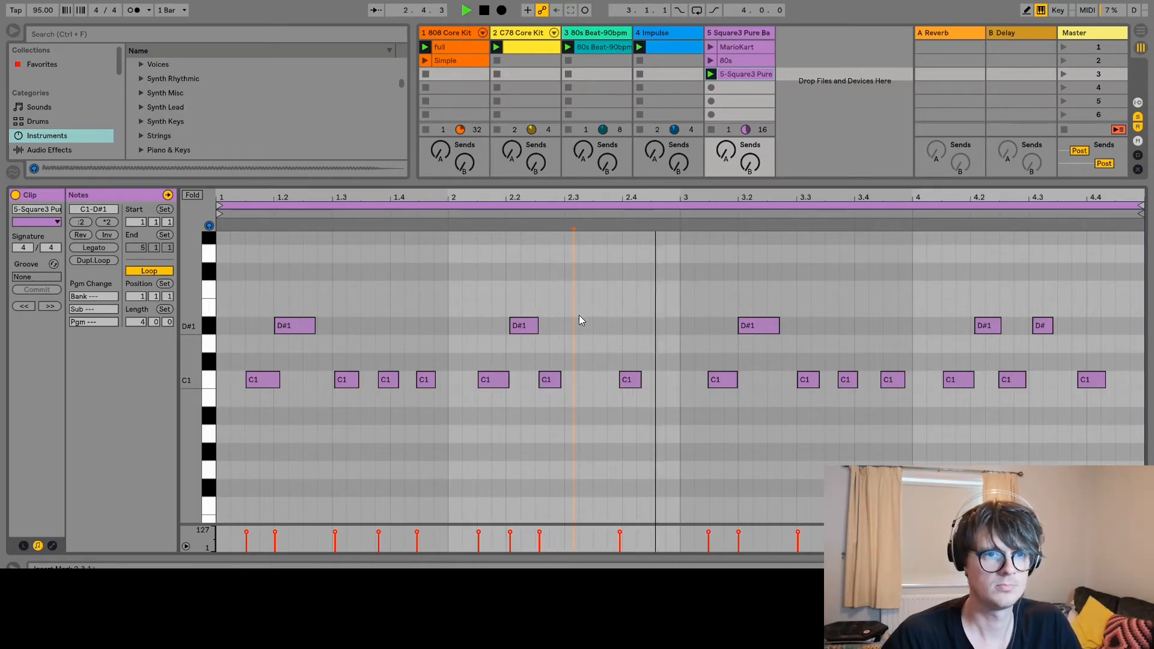
key("b")
left_click(586, 377)
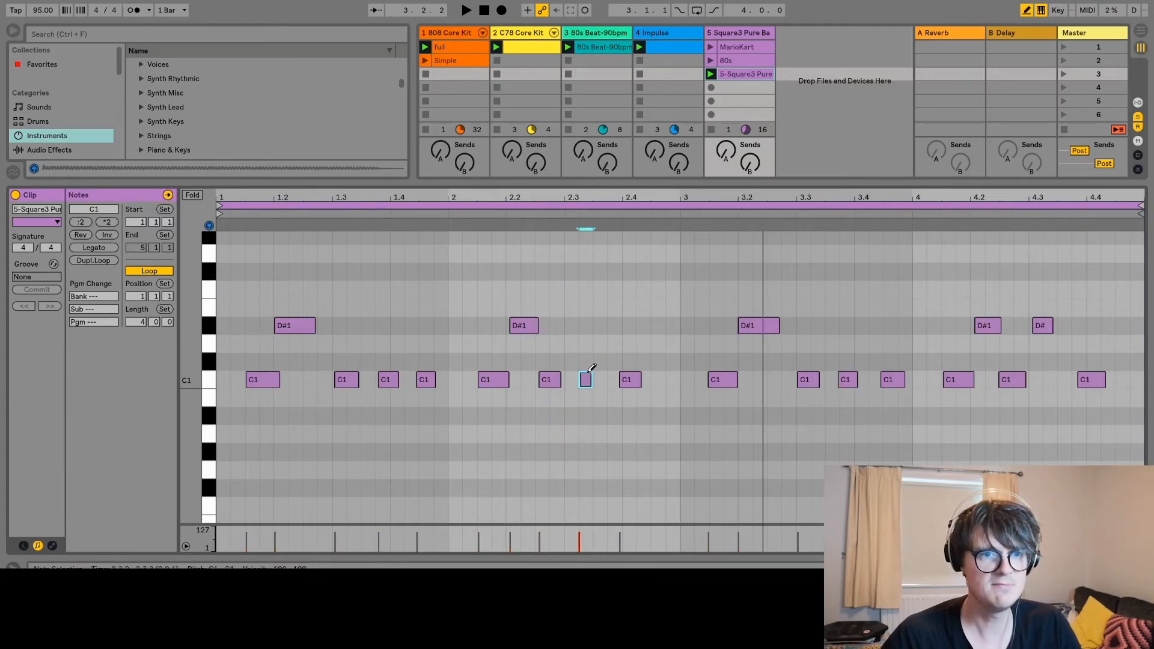
key("space")
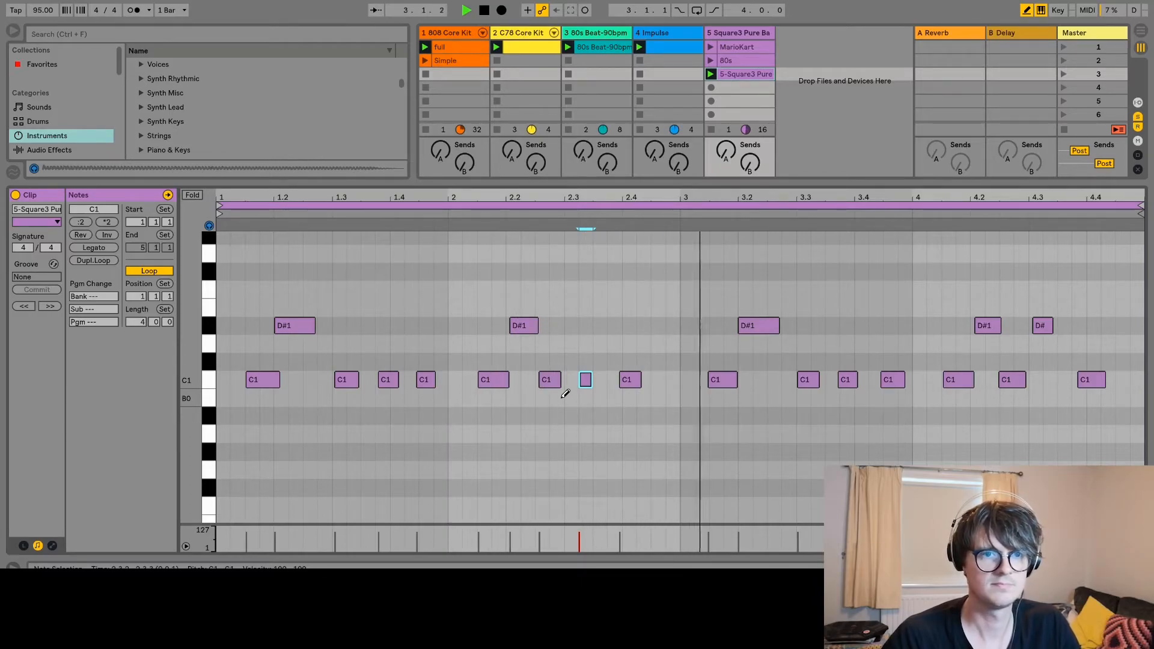
key("space")
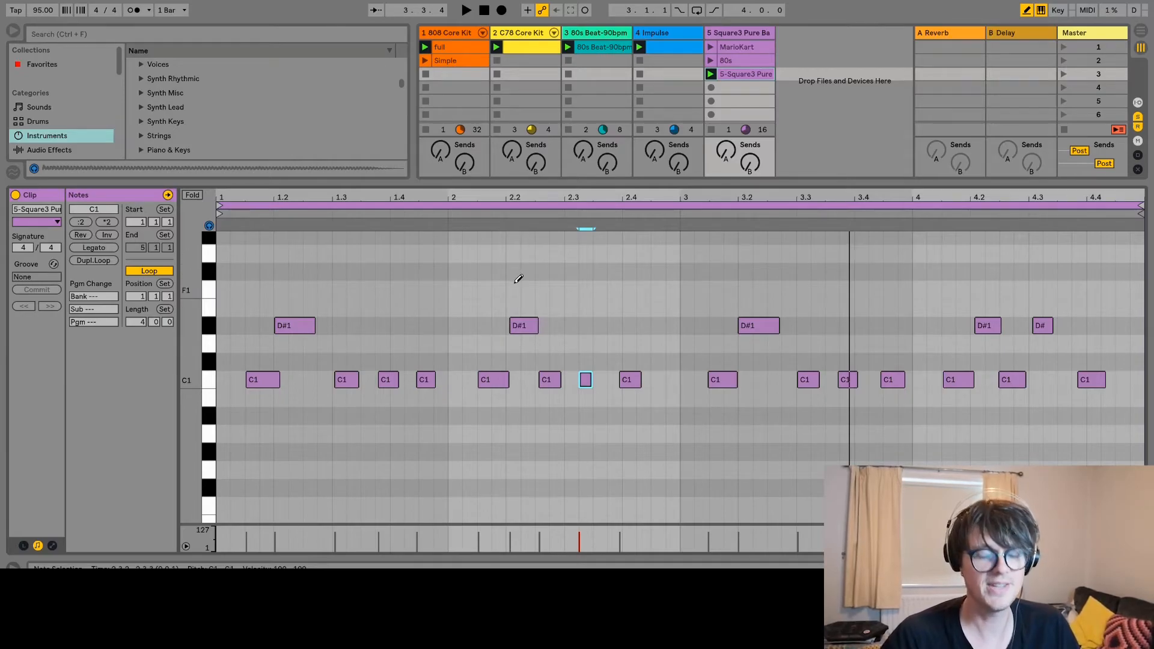
Quantize all the notes in the recorded bass clip and listen to the tightened timing.
key("ctrl+a")
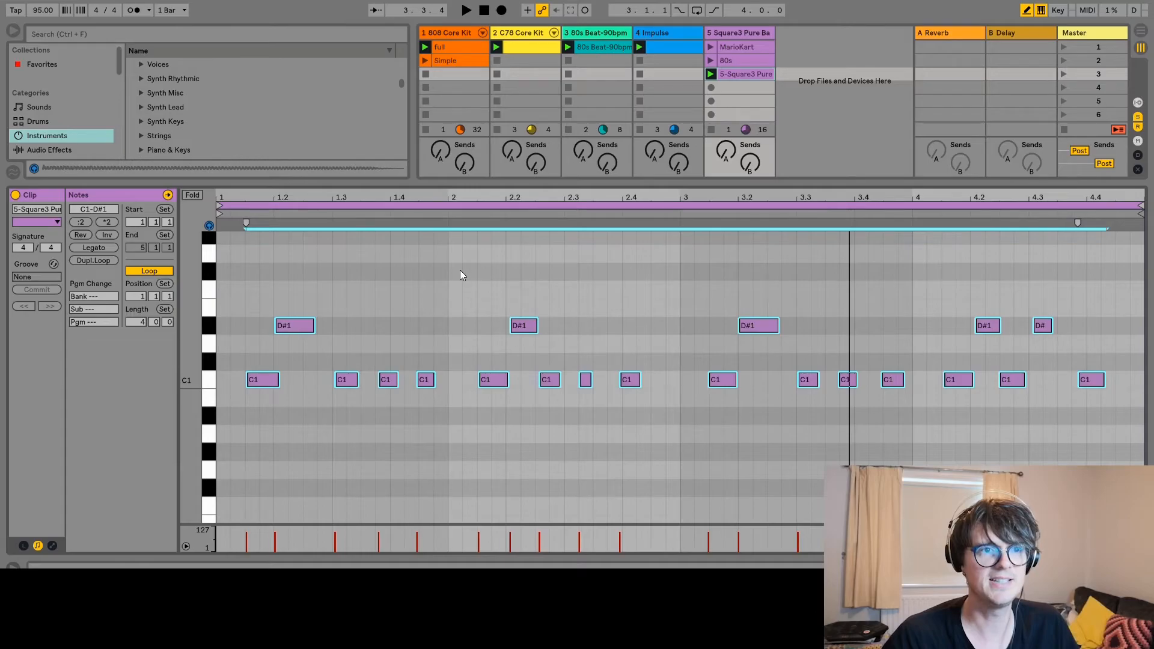
key("ctrl+u")
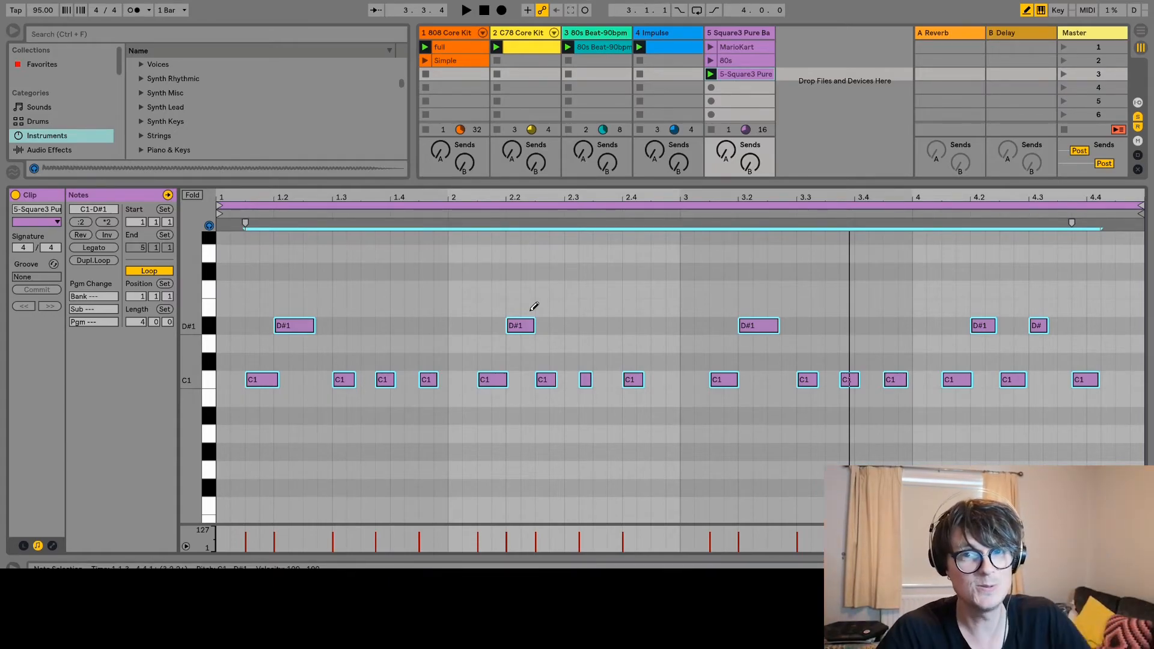
key("space")
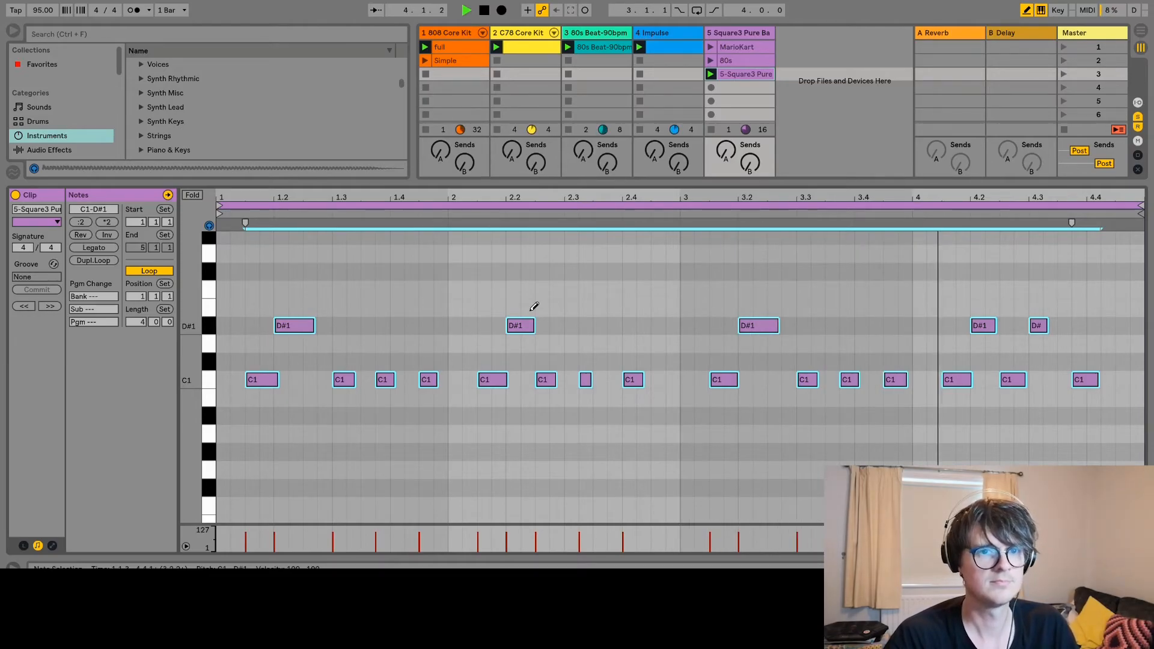
key("space")
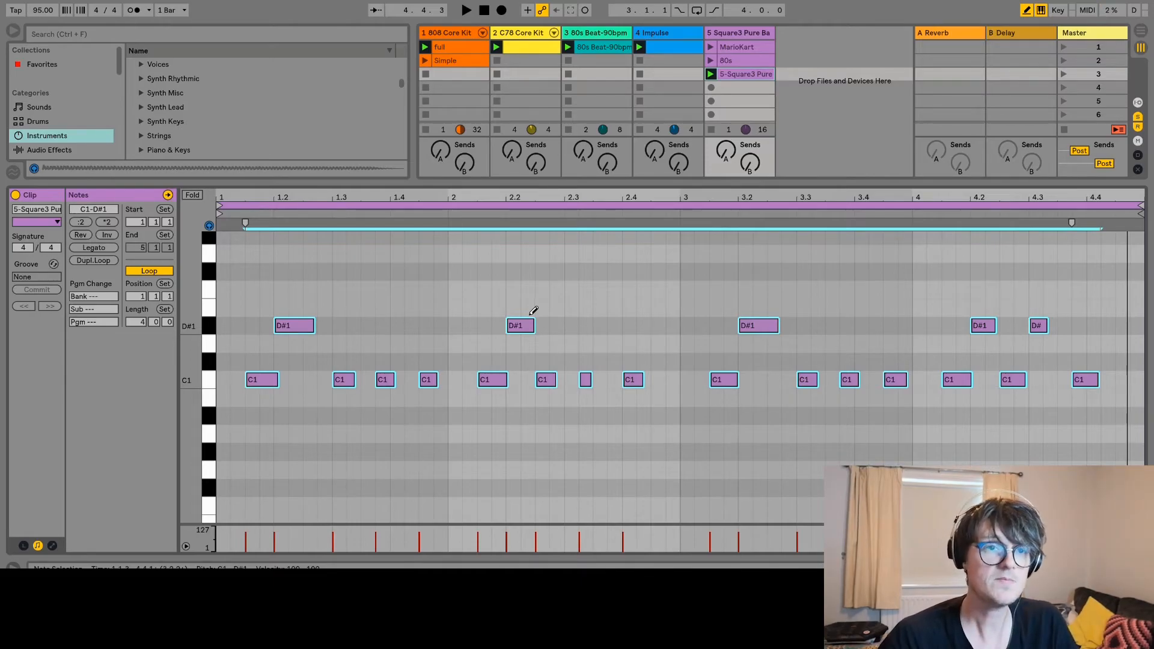
Rename the recorded bass clip with the player's first name followed by "playing".
key("ctrl+r")
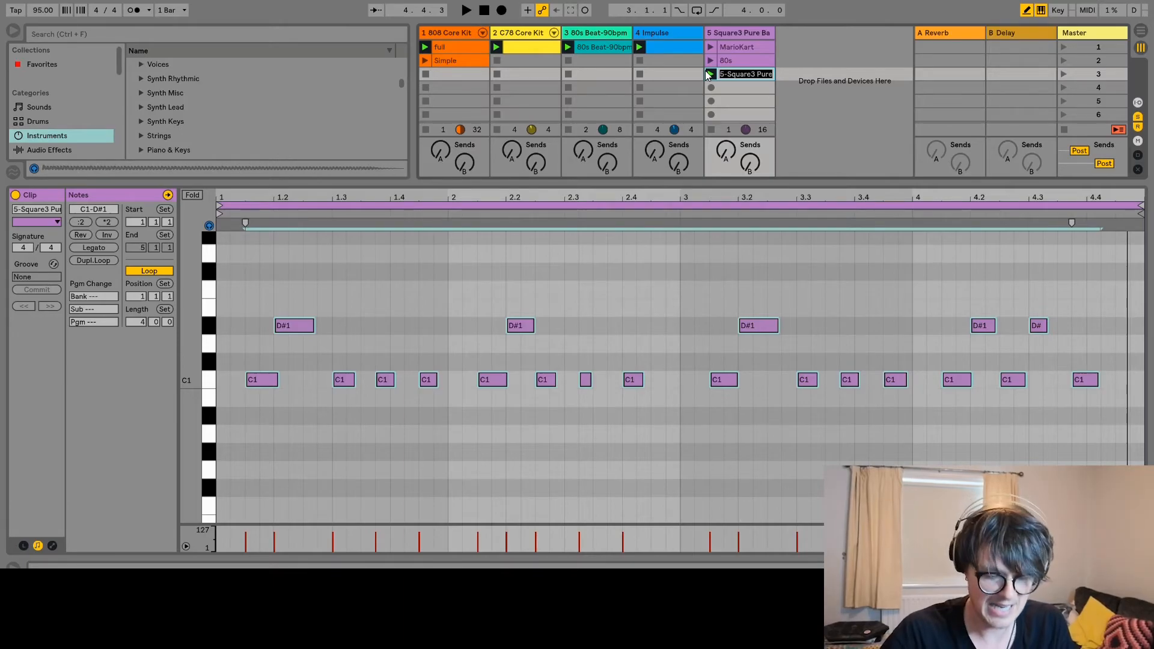
type("dave pla")
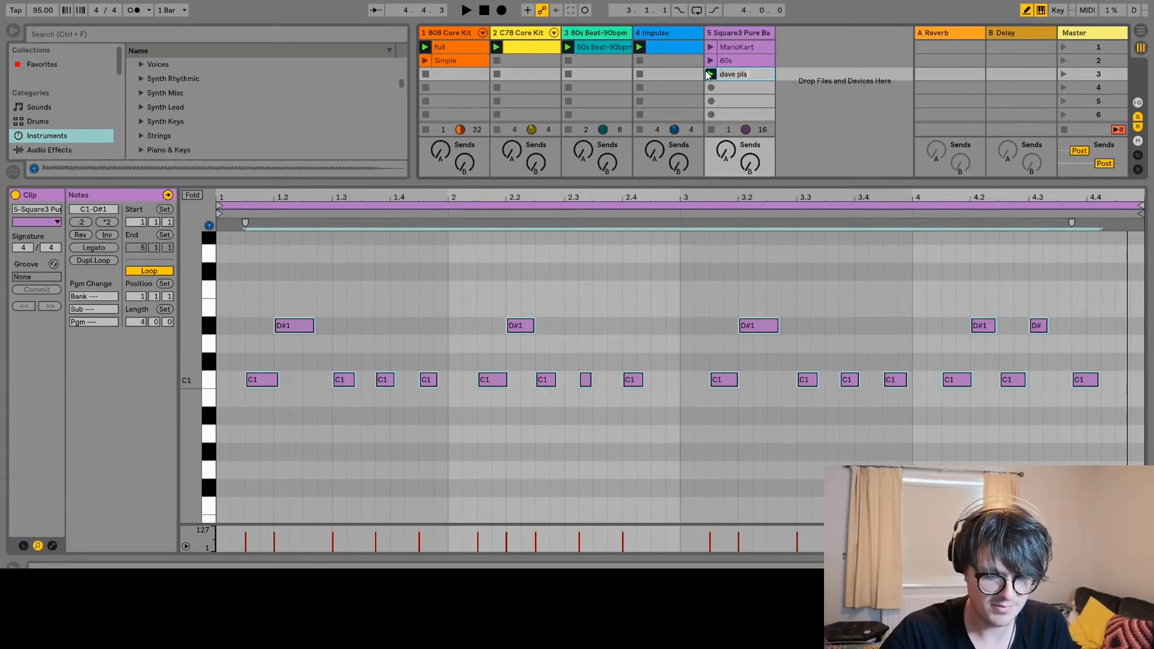
type("ying")
left_click(844, 57)
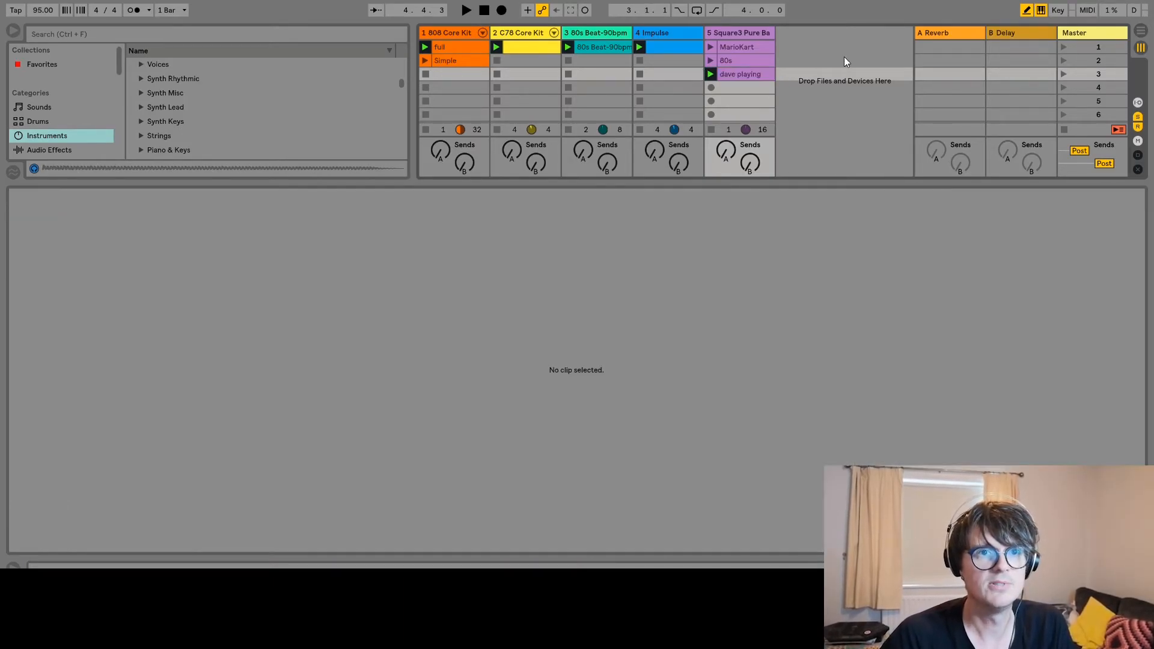
Show the Square3 Pure Bass instrument's controls, solo its track, and play the recorded bassline.
left_click(1141, 566)
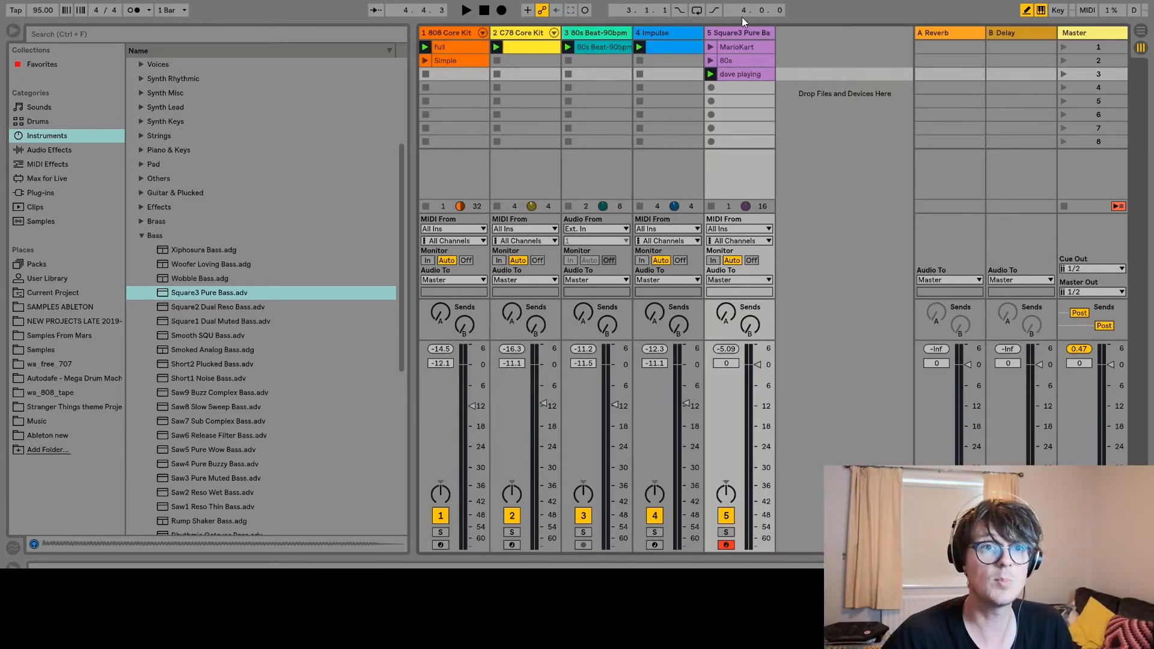
key("ctrl+alt+l")
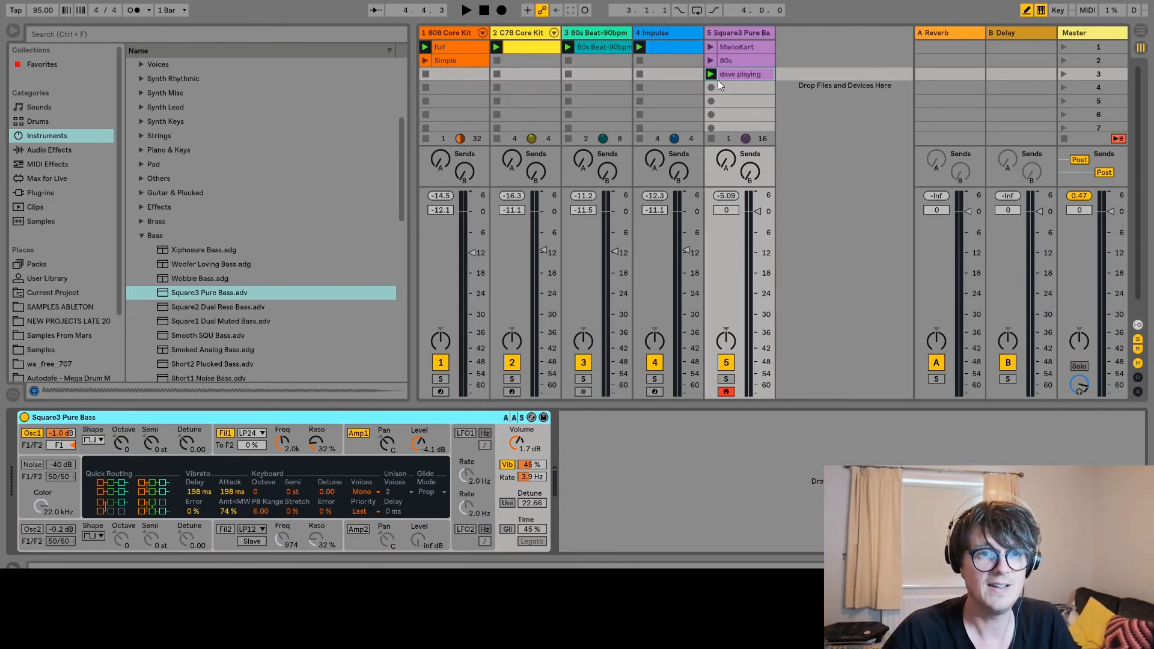
left_click(729, 363)
key("s")
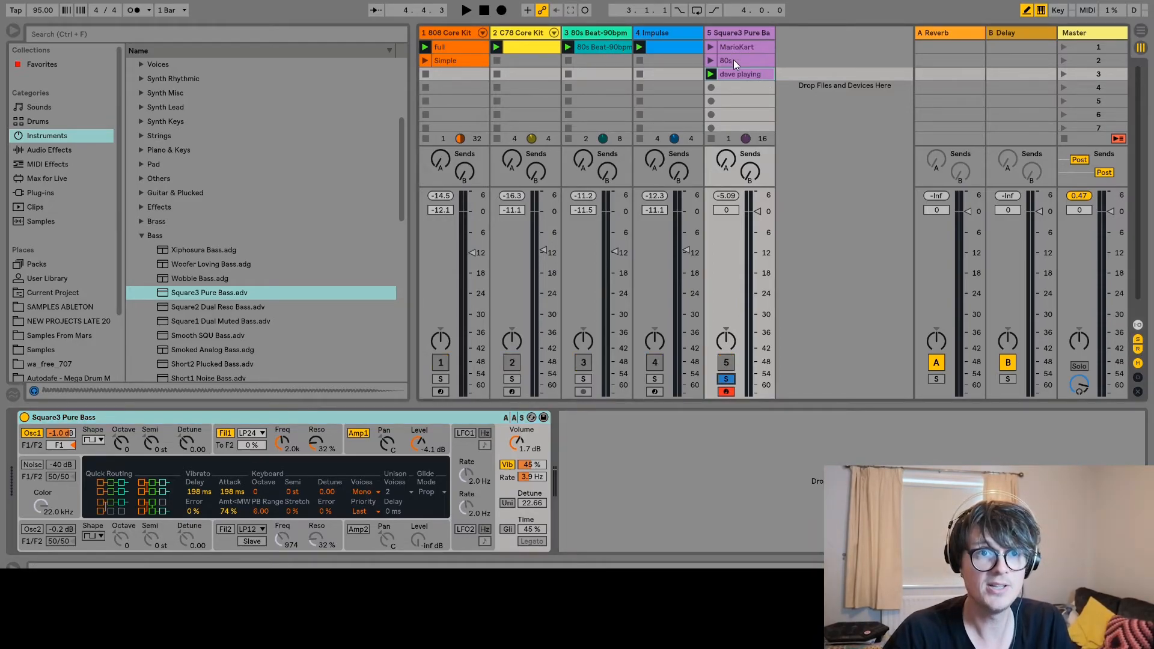
key("space")
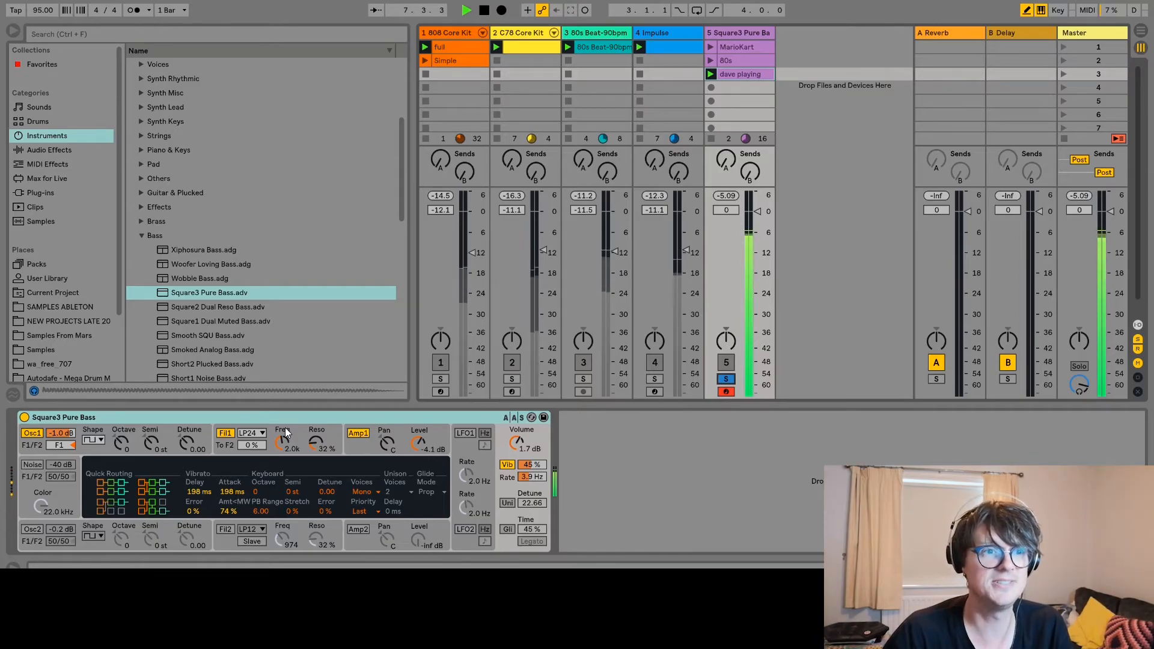
Sweep Filter 1's cutoff frequency up to about 6 kHz and back to 2.0 kHz while the bassline plays.
left_click_drag(284, 427, 284, 385)
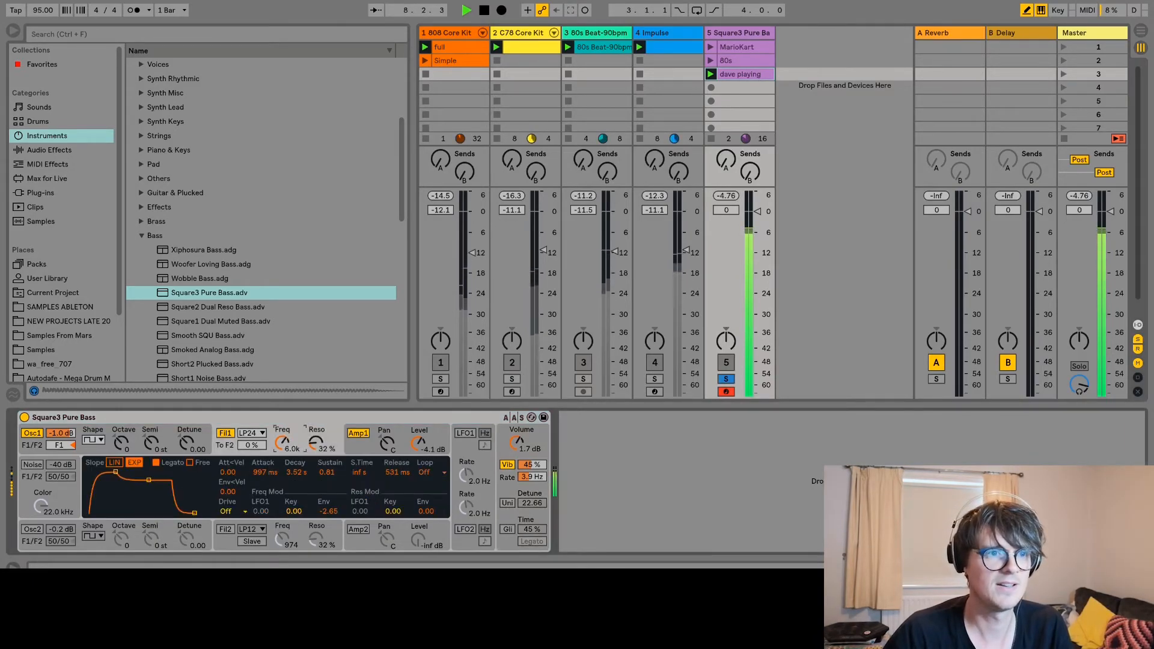
left_click_drag(282, 442, 282, 421)
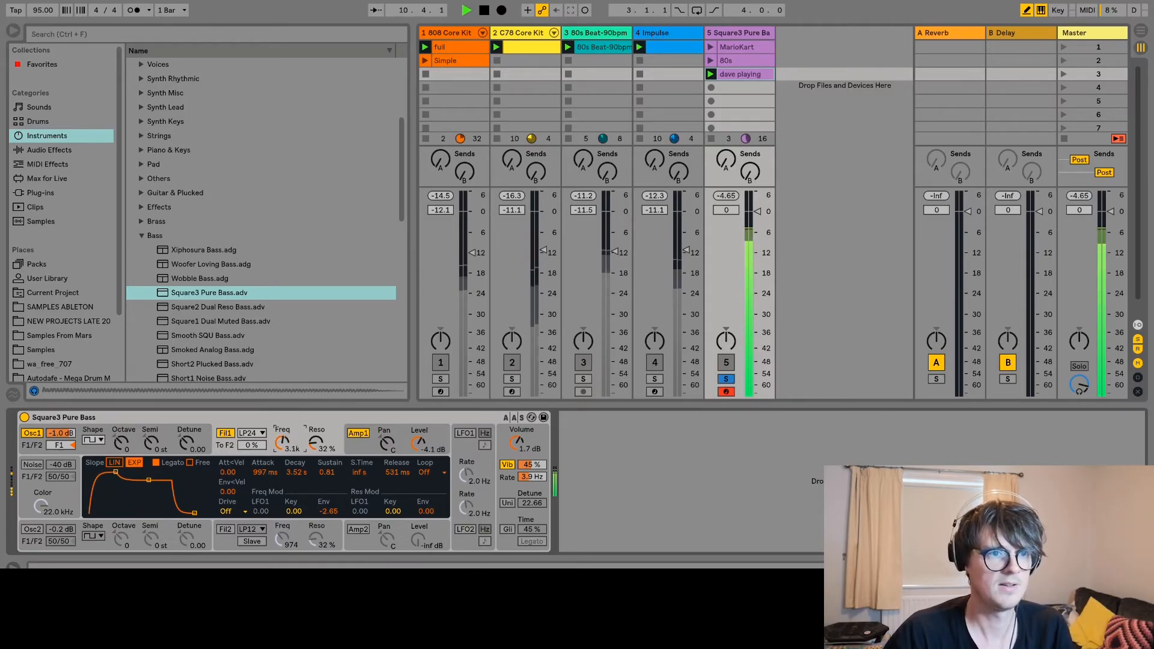
mouse_move(282, 441)
left_mouse_down()
mouse_move(281, 420)
mouse_move(282, 437)
left_mouse_up()
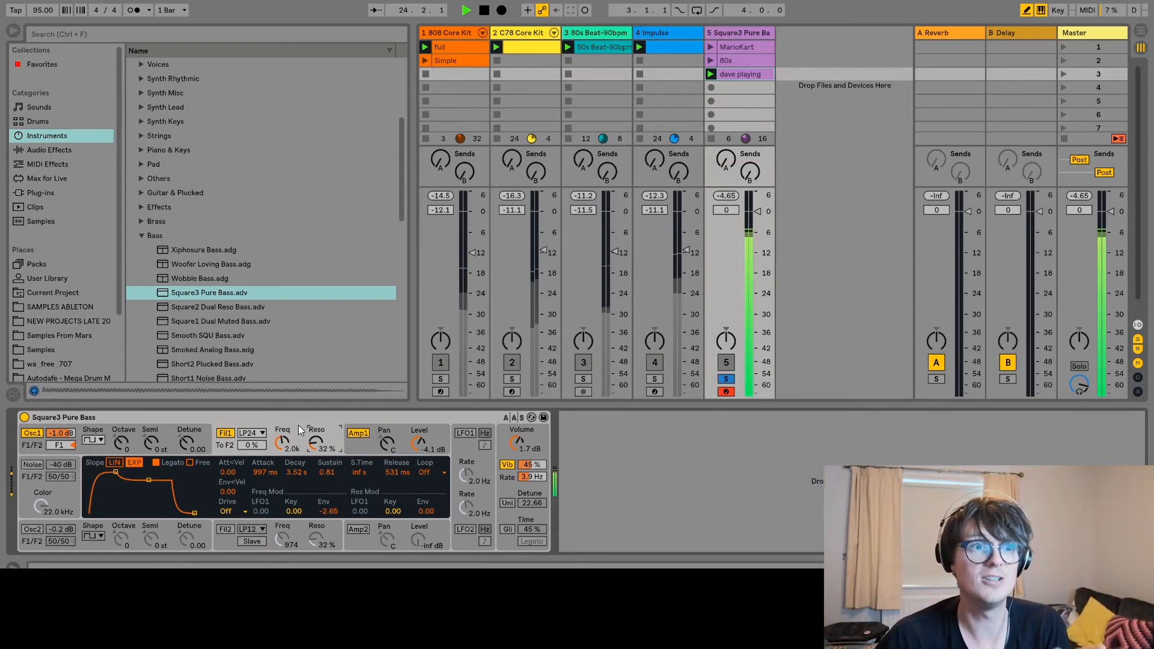
Raise Filter 1's resonance to 79% while sweeping the cutoff, and lower the bass track's volume to about -12.7 dB.
left_click_drag(330, 429, 283, 443)
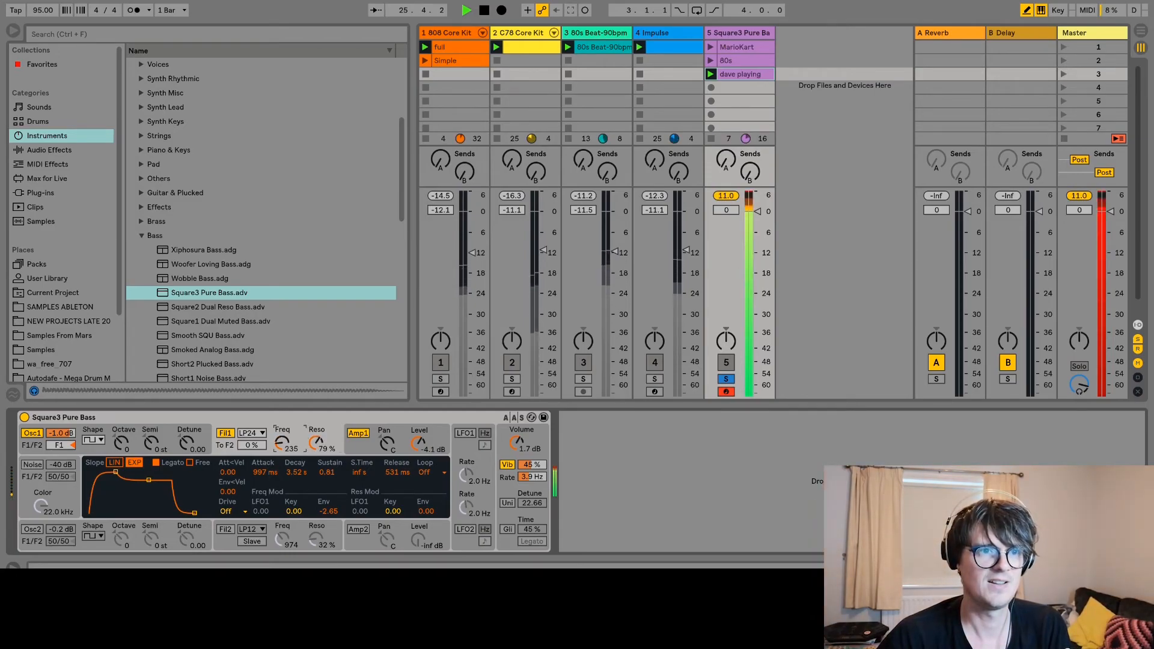
left_click_drag(727, 210, 727, 224)
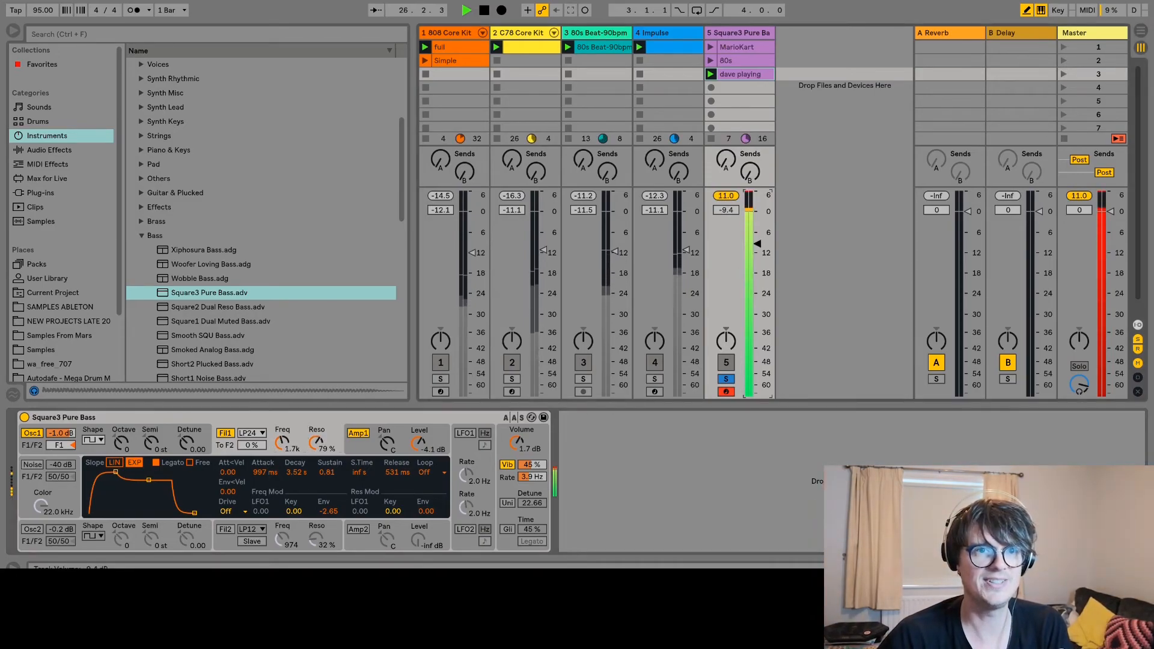
left_click(727, 195)
Try Filter 1 resonance up to 97% with cutoff sweeps, then settle on 1.3 kHz cutoff and 23% resonance.
left_click_drag(282, 442, 283, 479)
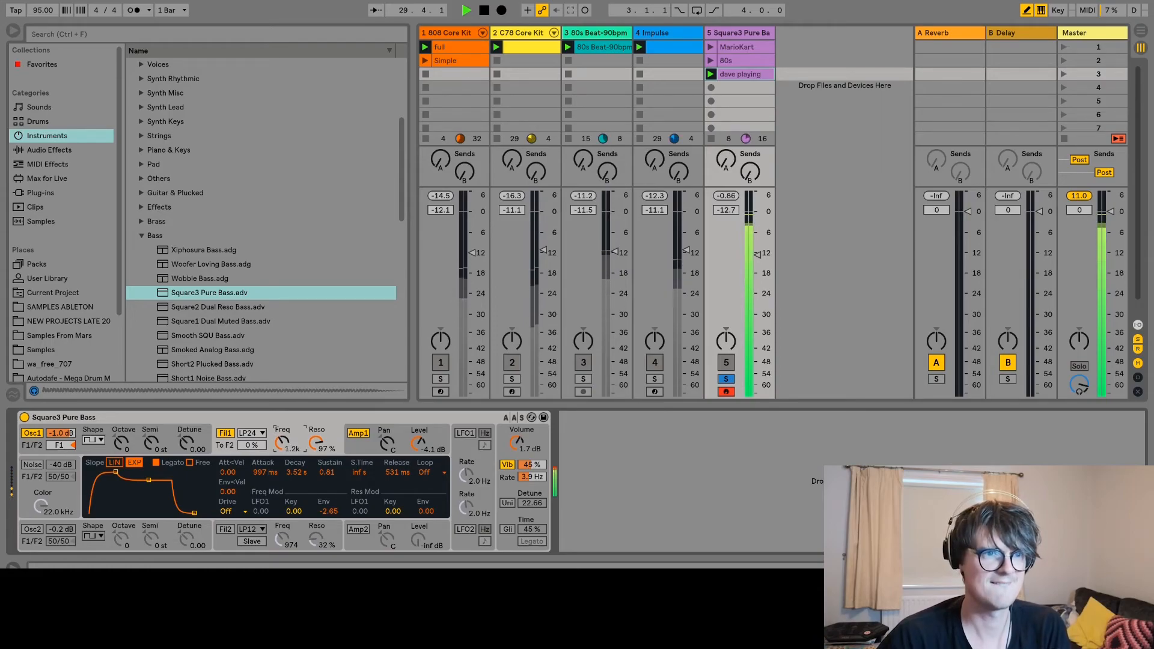
left_click_drag(317, 442, 282, 444)
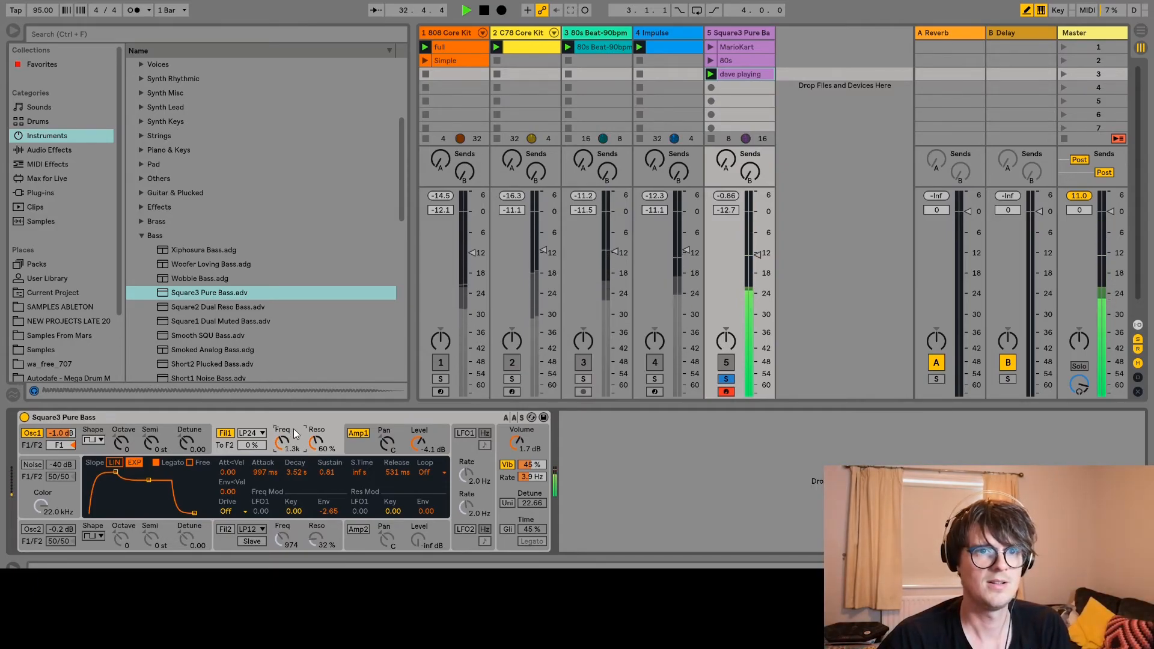
key("space")
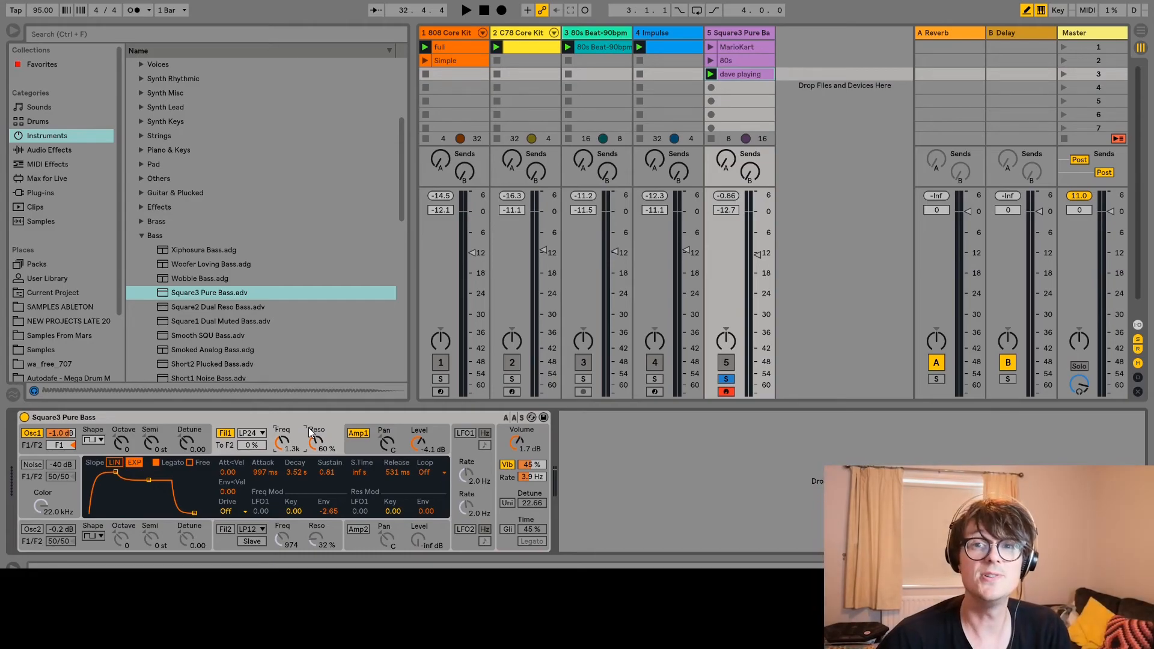
left_click_drag(309, 427, 323, 427)
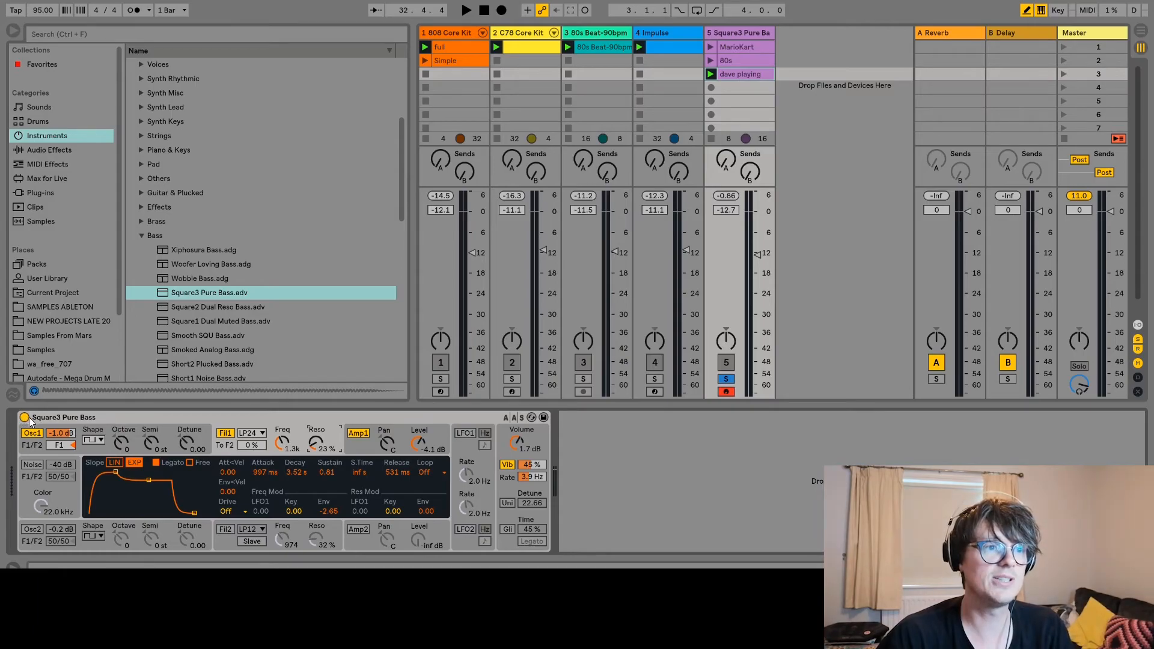
Display Oscillator 1's settings, restart the bassline, and raise the bass track's volume to about -7.4 dB.
left_click(95, 424)
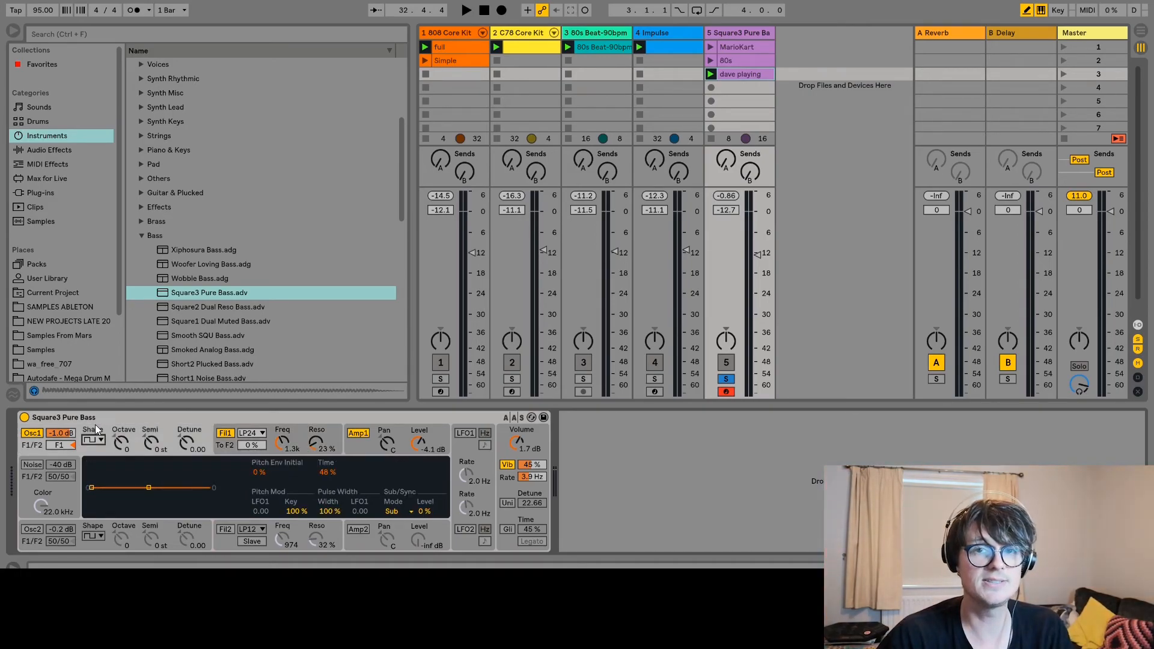
key("space")
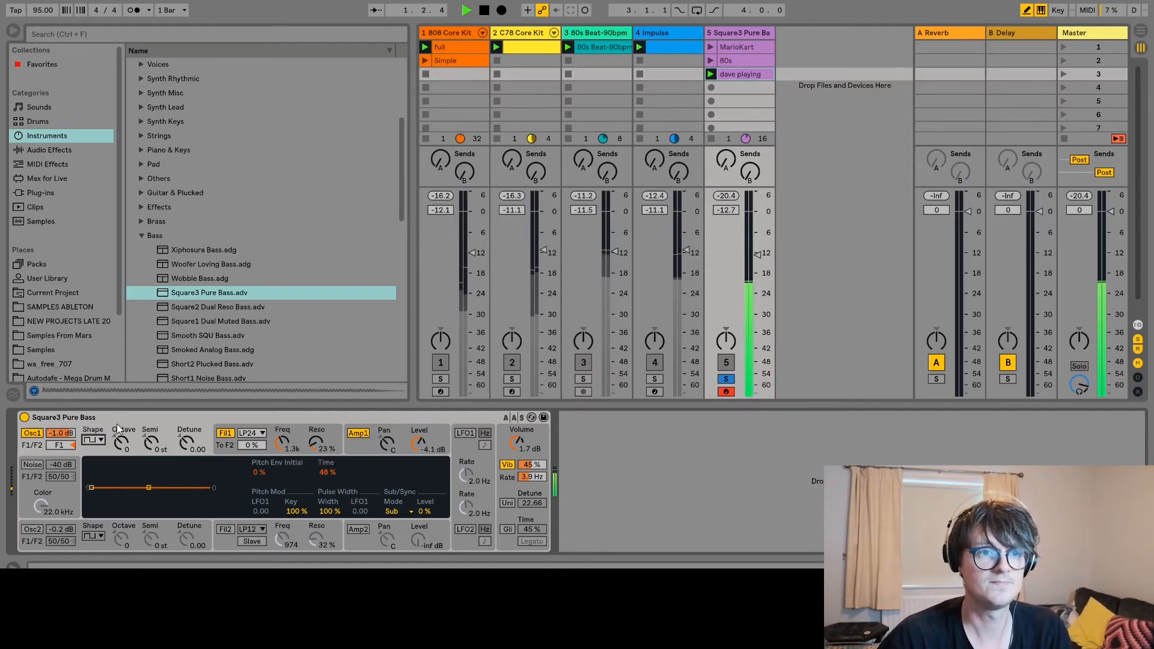
left_click_drag(758, 255, 758, 236)
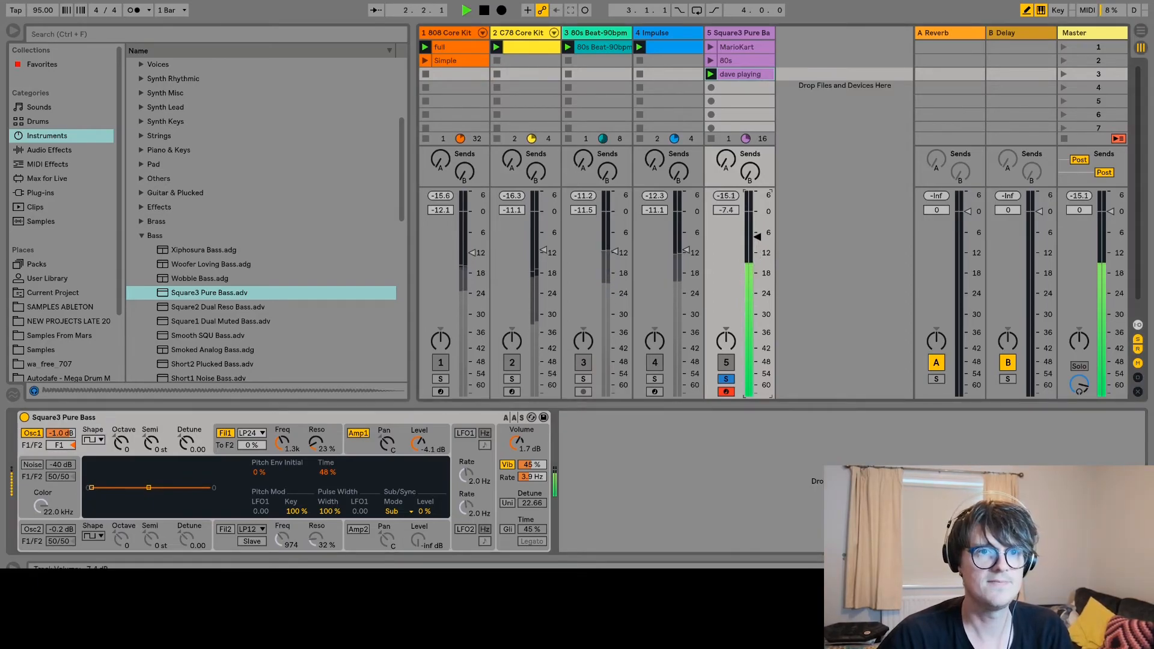
Audition other Oscillator 1 waveforms including sine, returning to square, while raising Filter 1's cutoff to 12.4 kHz.
left_click_drag(281, 442, 280, 424)
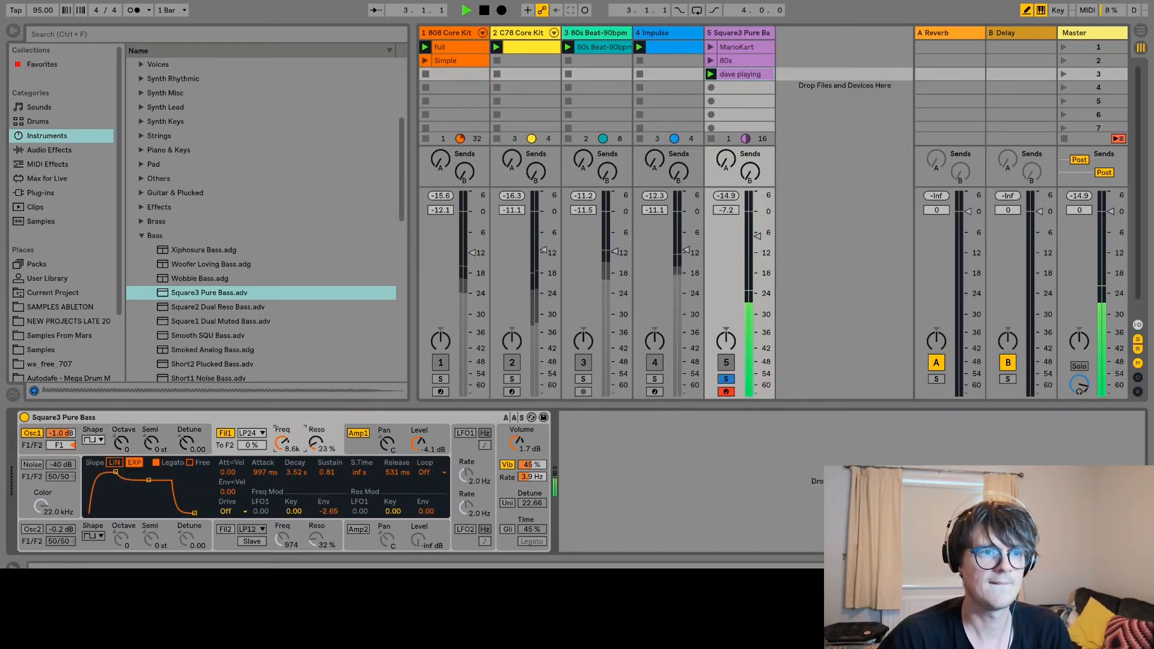
left_click(102, 421)
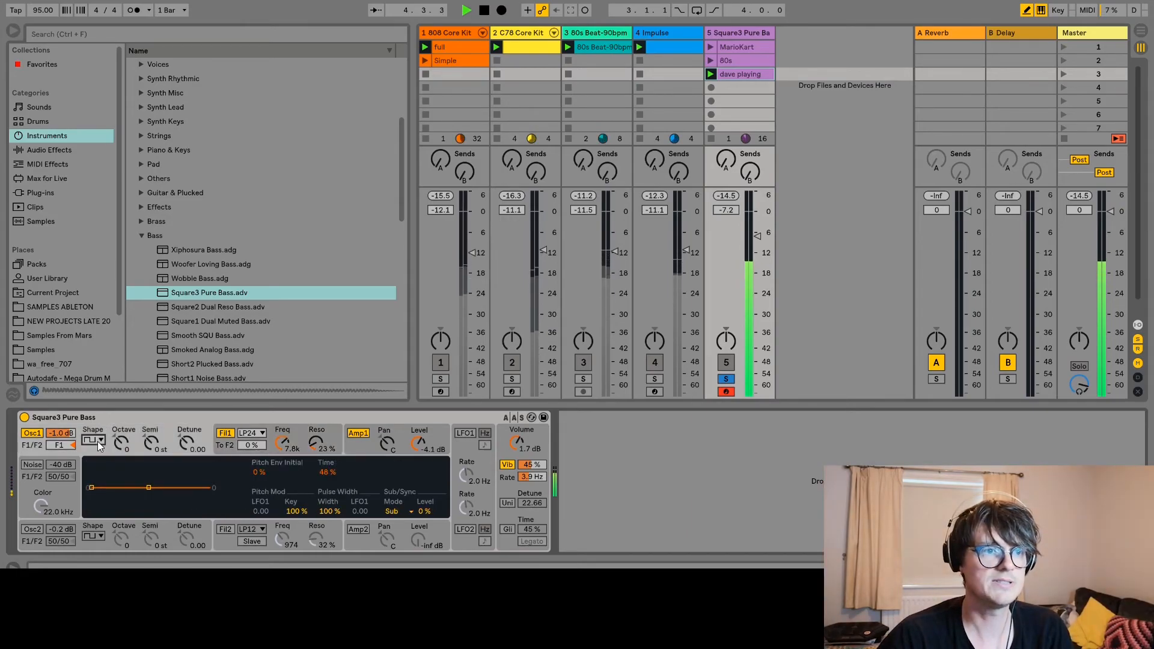
key("Up")
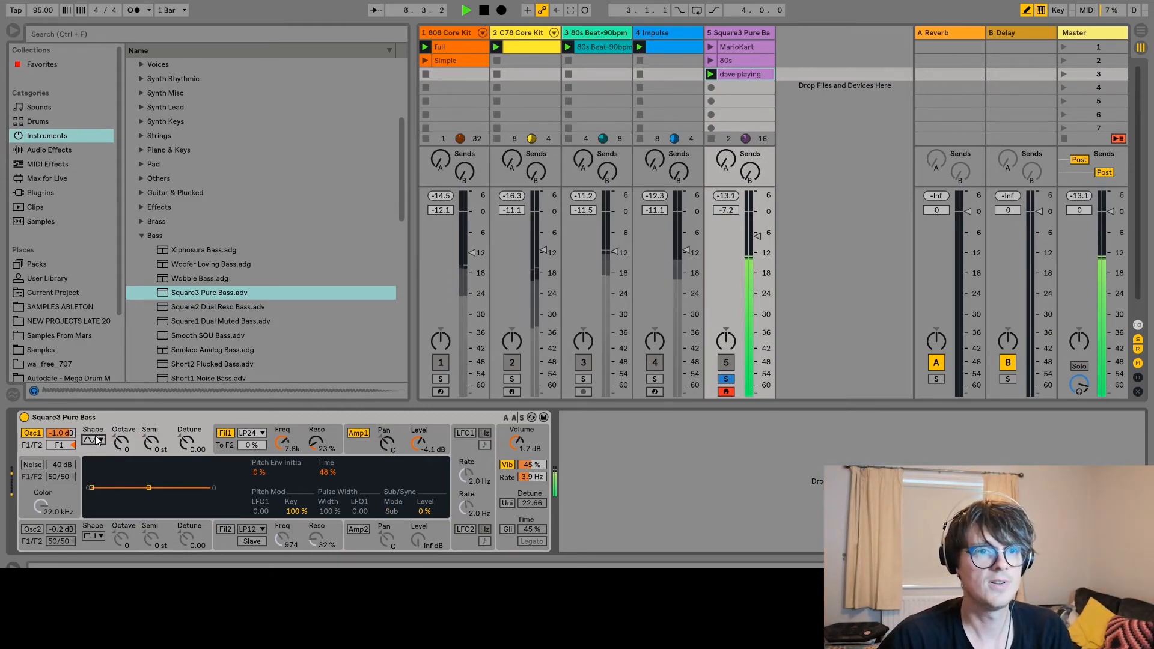
left_click_drag(282, 443, 281, 421)
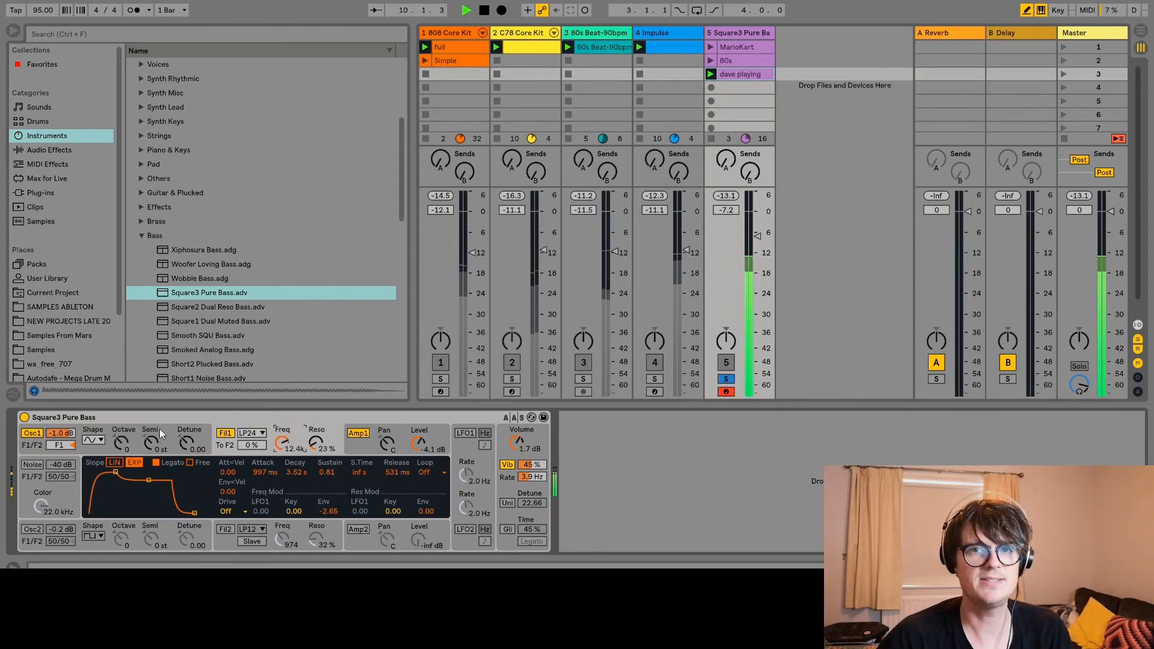
left_click(99, 423)
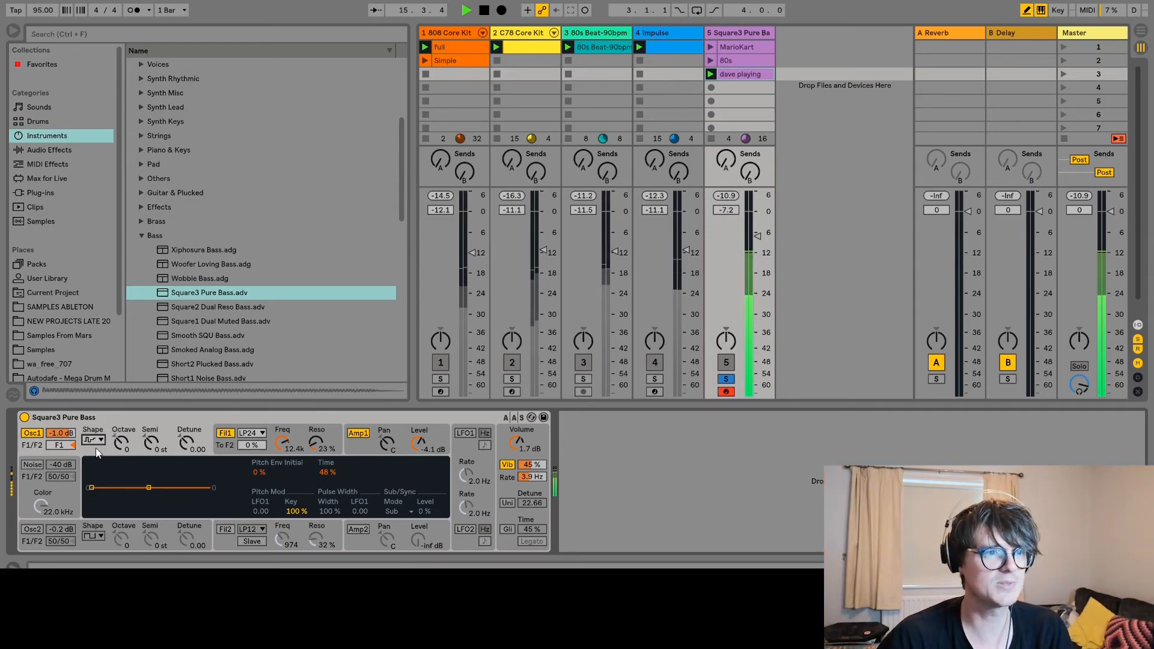
key("Up")
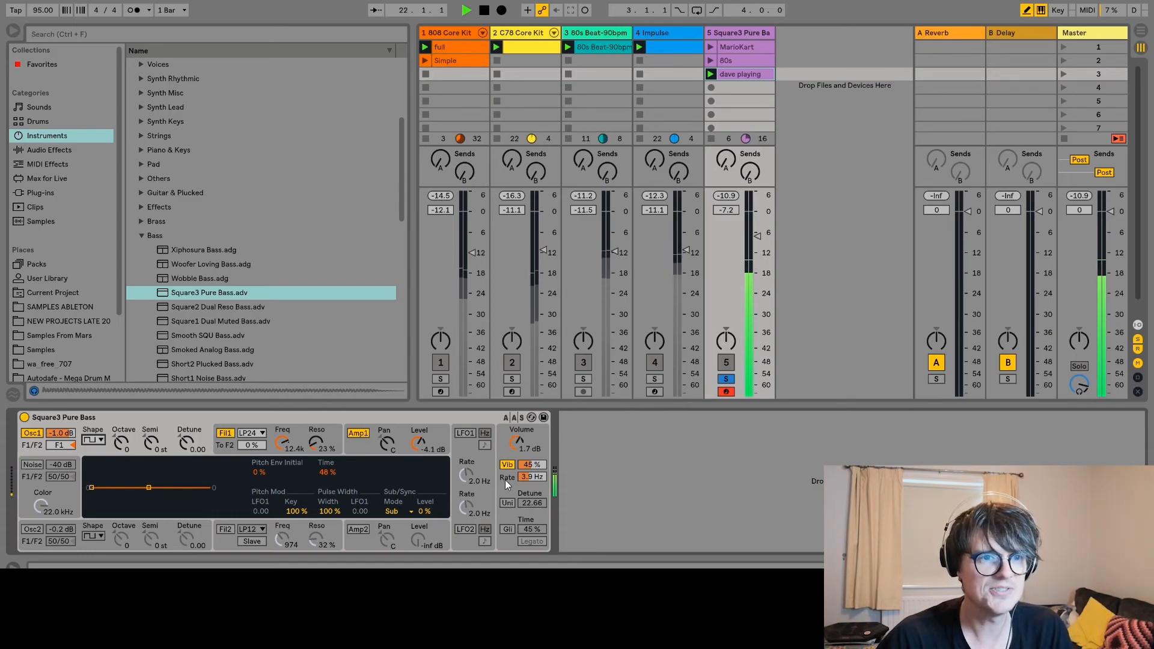
Enable unison on the bass synth, raise its detune to 46.88, and stop playback.
left_click(507, 503)
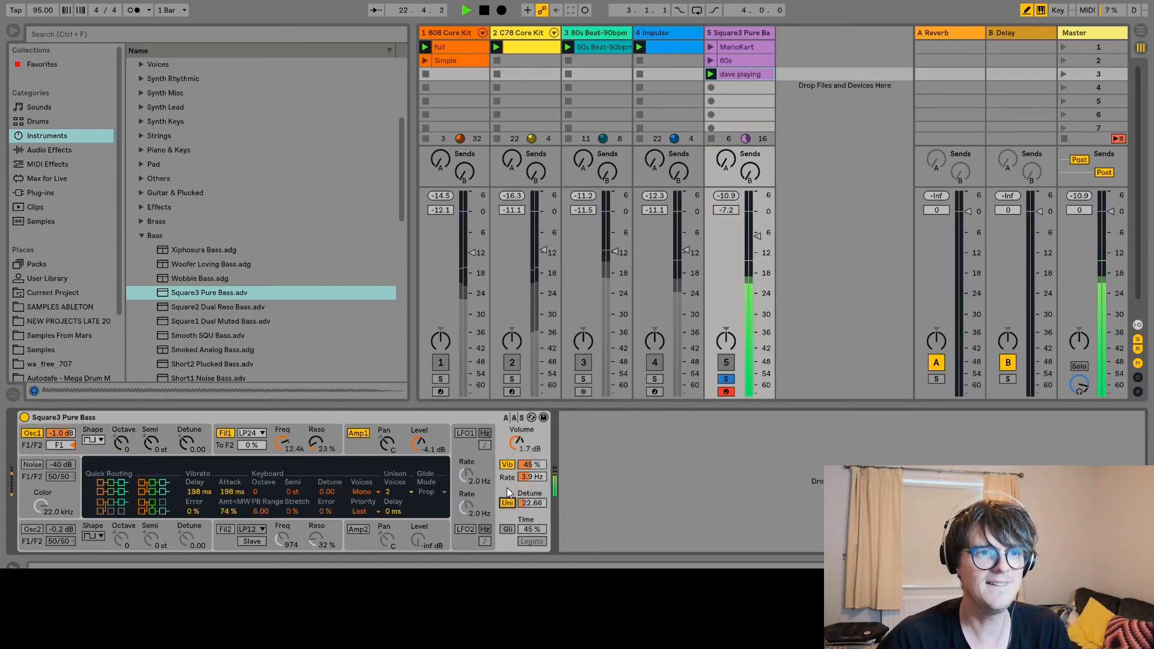
left_click_drag(532, 502, 534, 474)
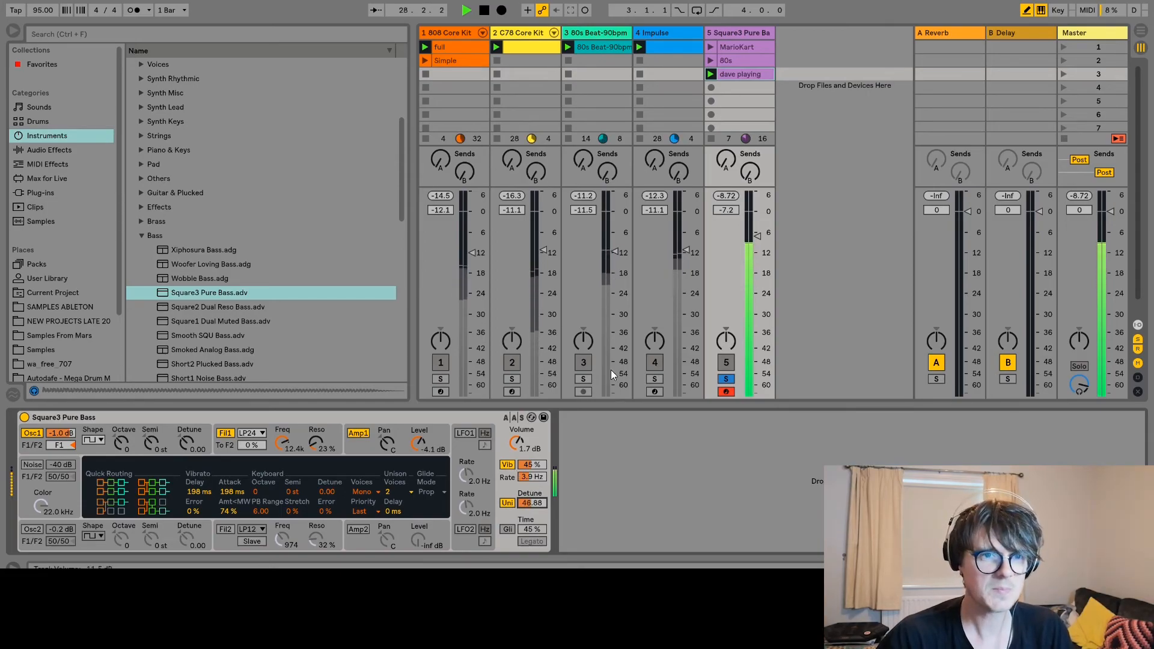
key("space")
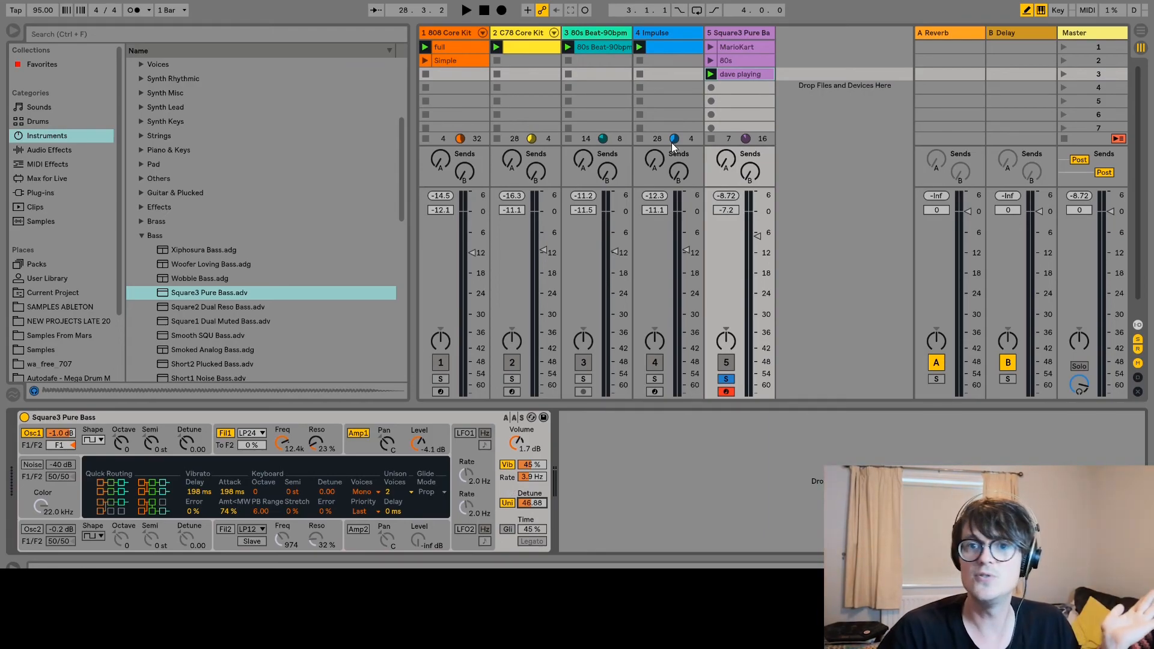
Reload the Square3 Pure Bass preset onto the bass track and briefly play the bassline to check its sound.
left_click(414, 413)
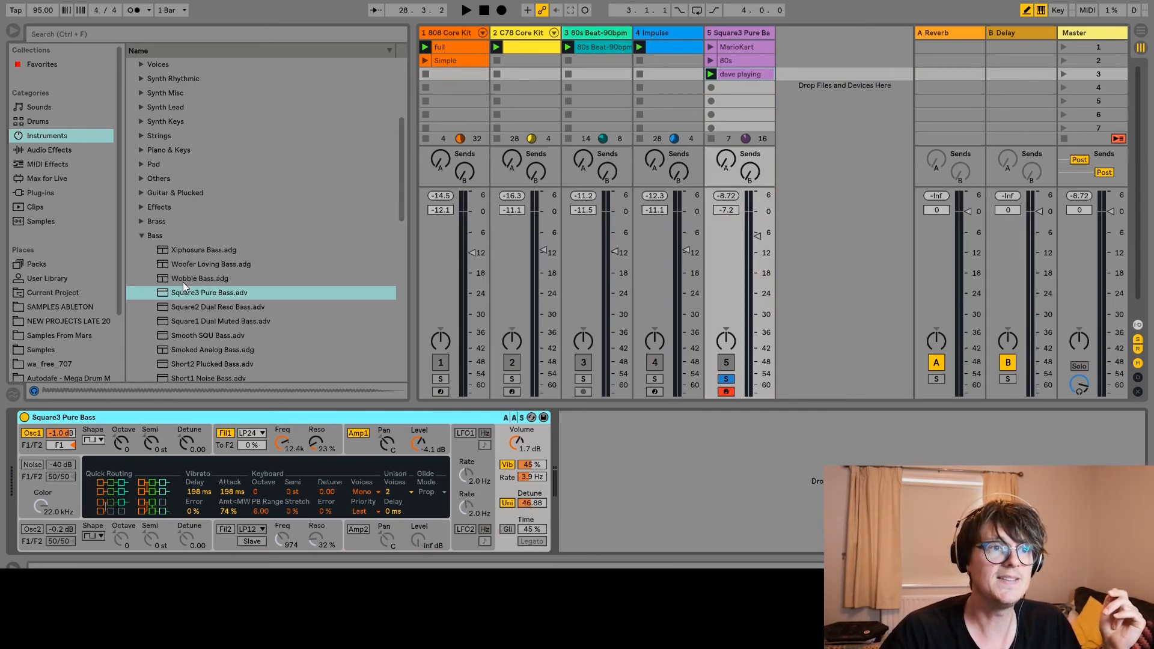
left_click_drag(196, 291, 378, 258)
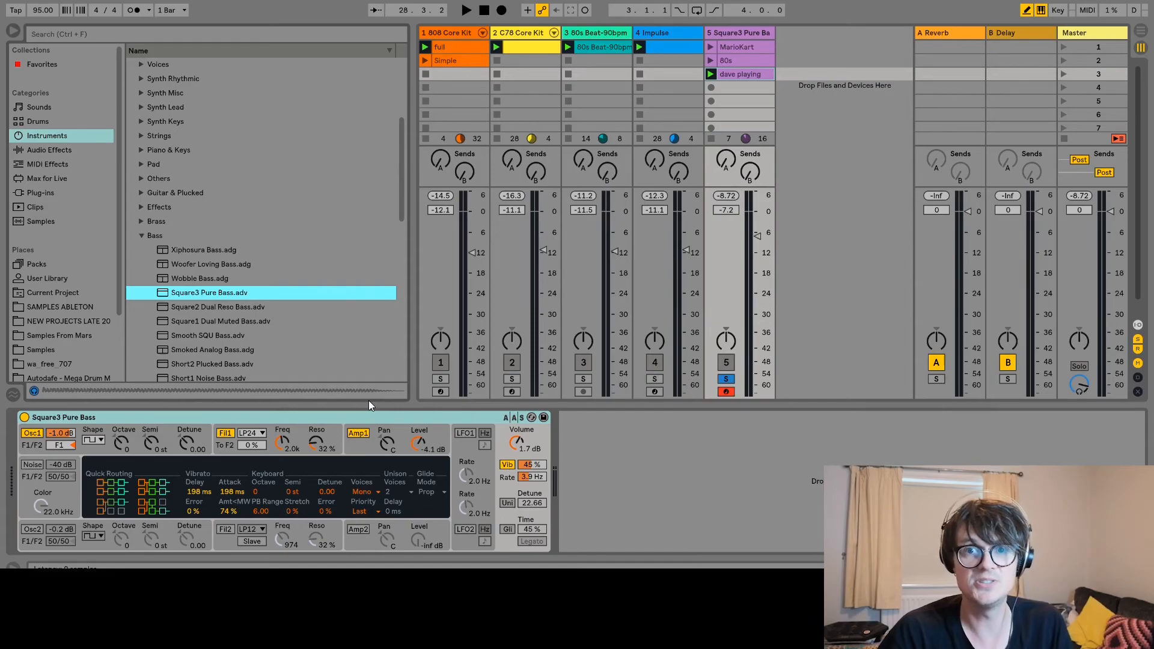
key("space")
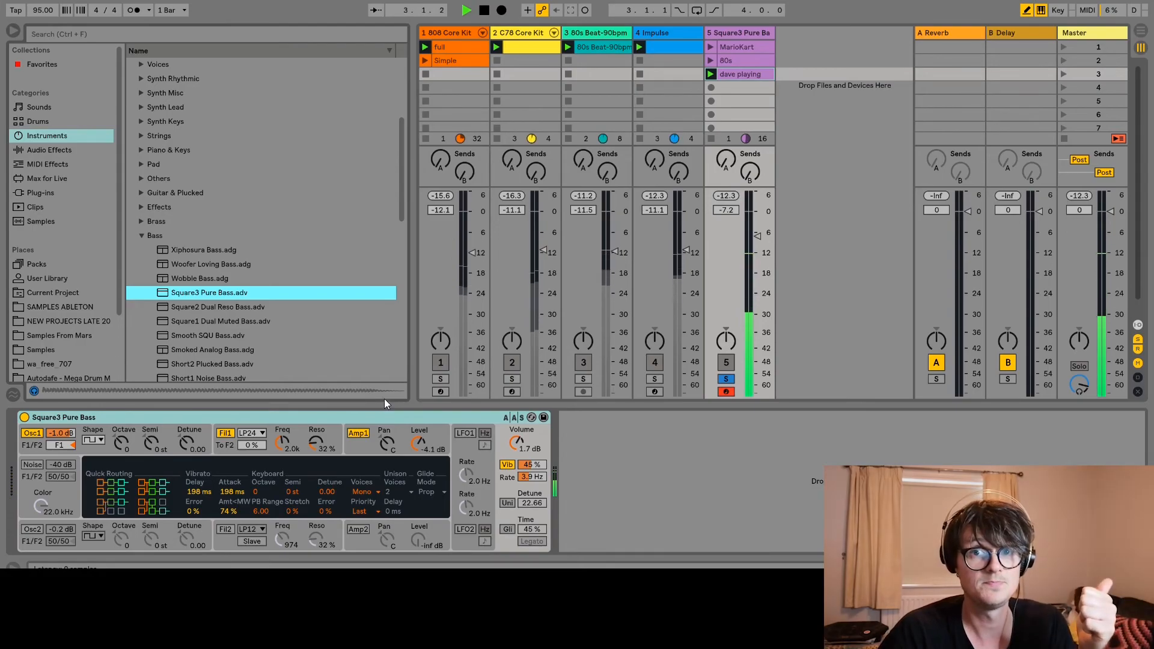
key("space")
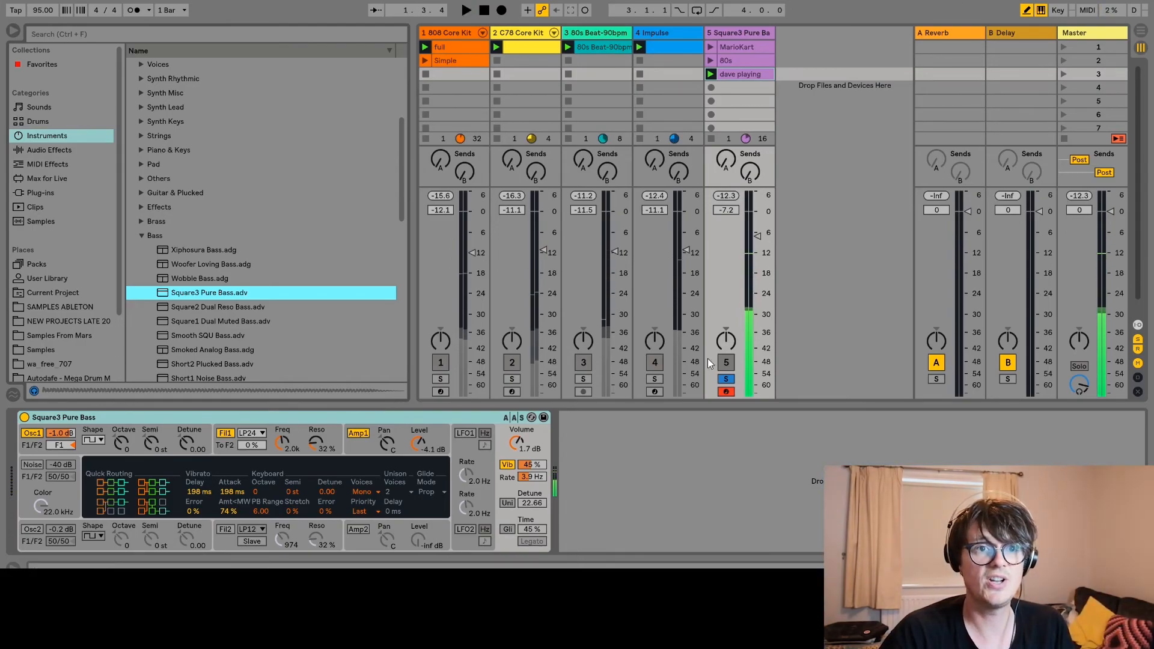
Unsolo the bass track and audition its MarioKart, 80s and dave playing clips with the Simple 808 pattern and the 80s beat loop.
left_click(726, 379)
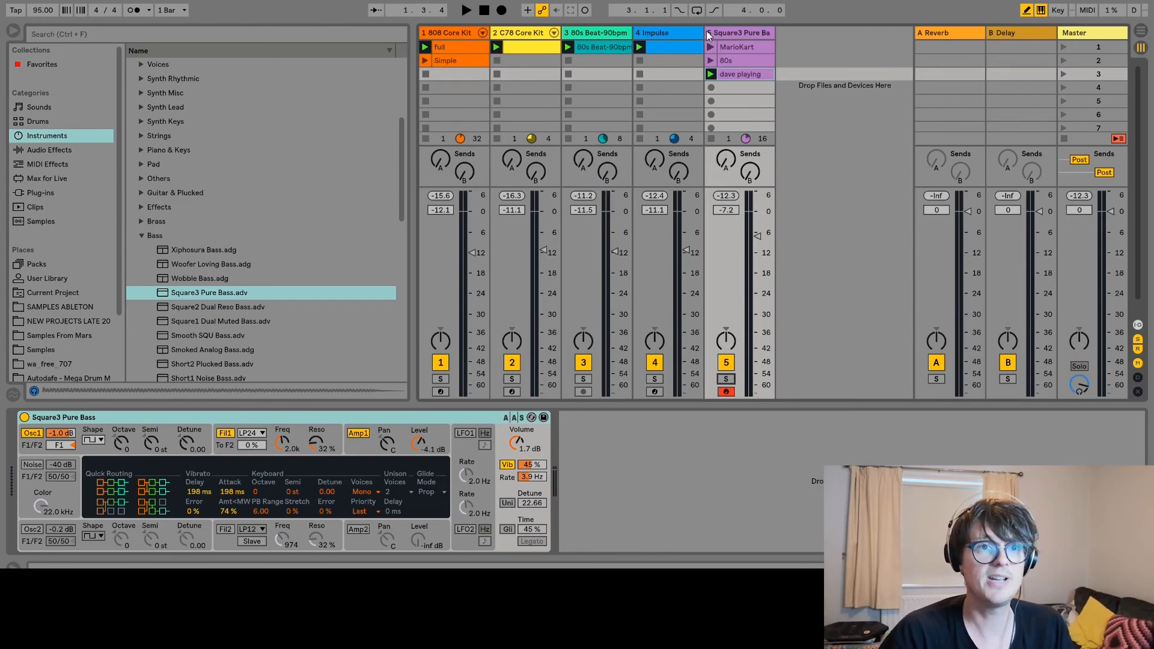
left_click(710, 47)
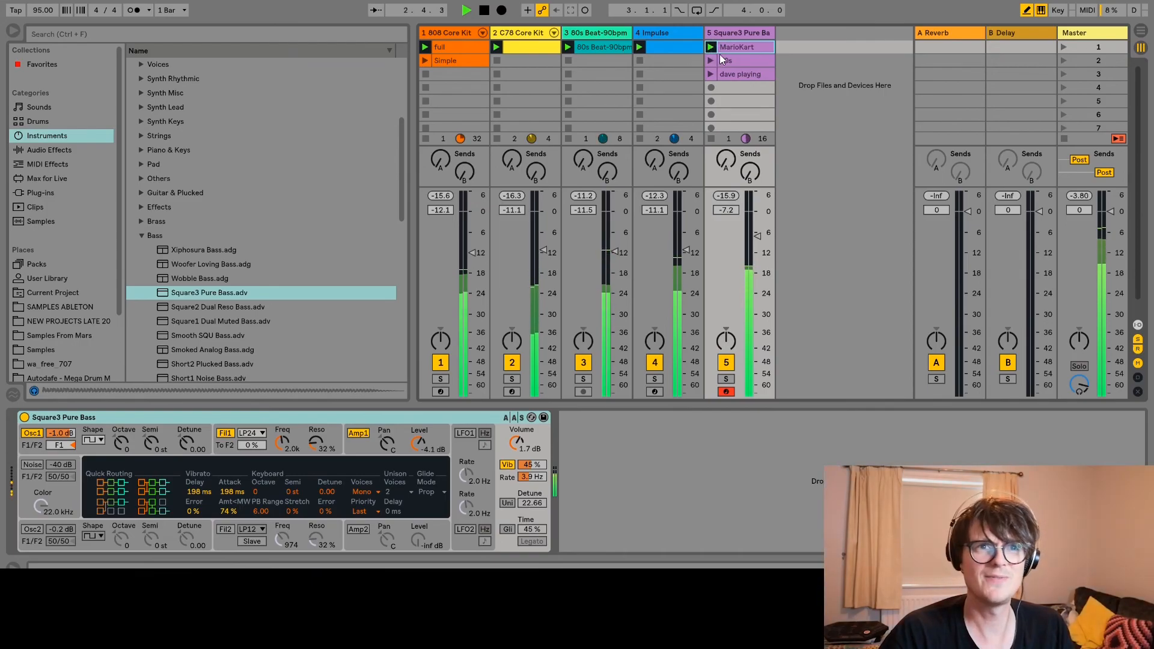
left_click(424, 47)
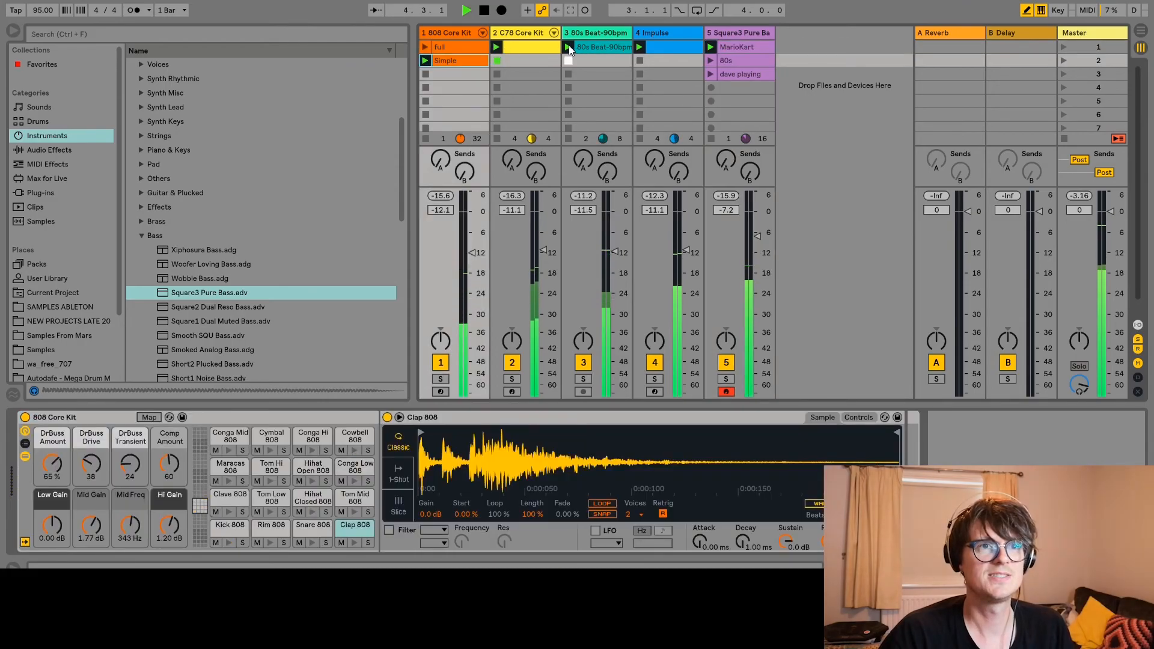
left_click(709, 54)
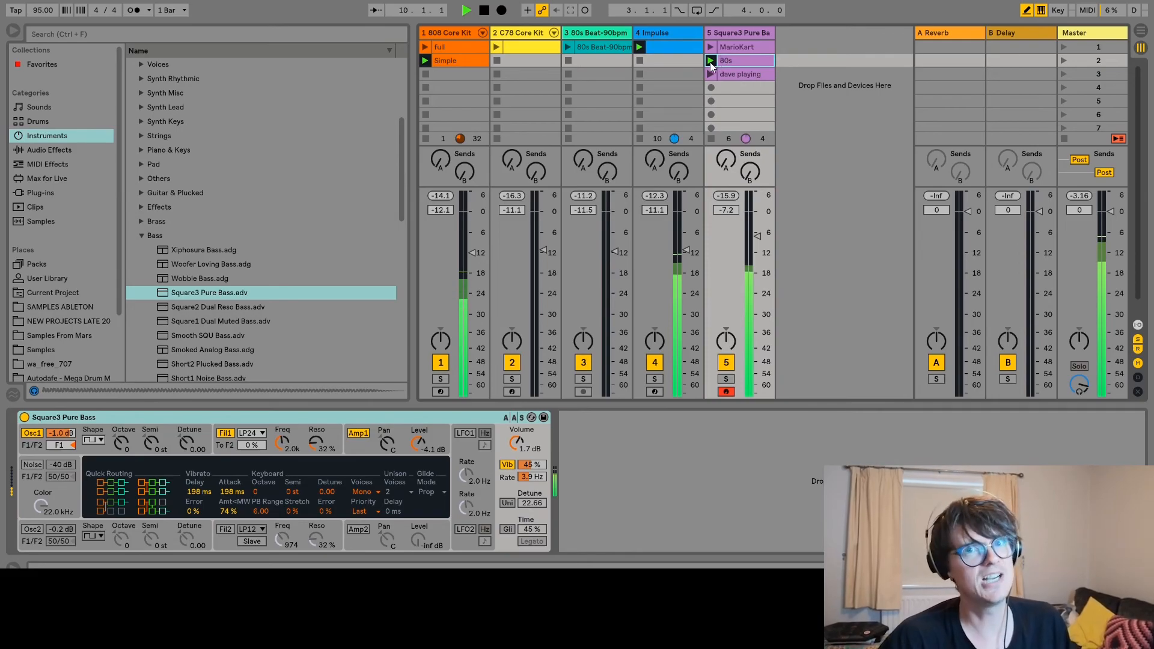
left_click(567, 47)
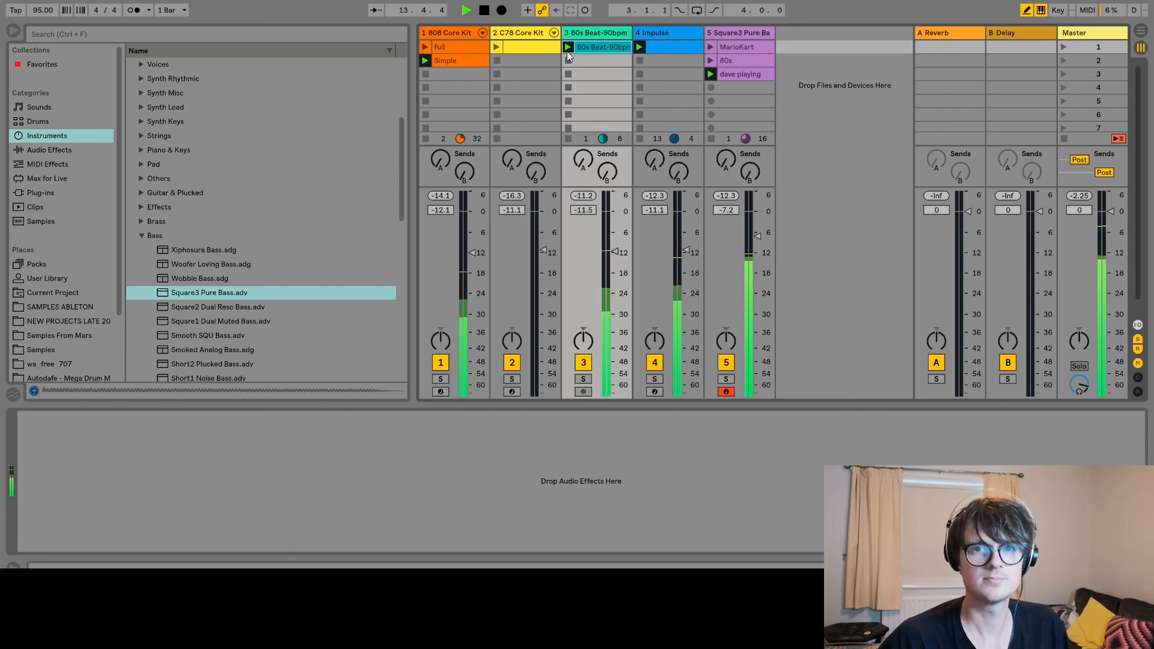
key("space")
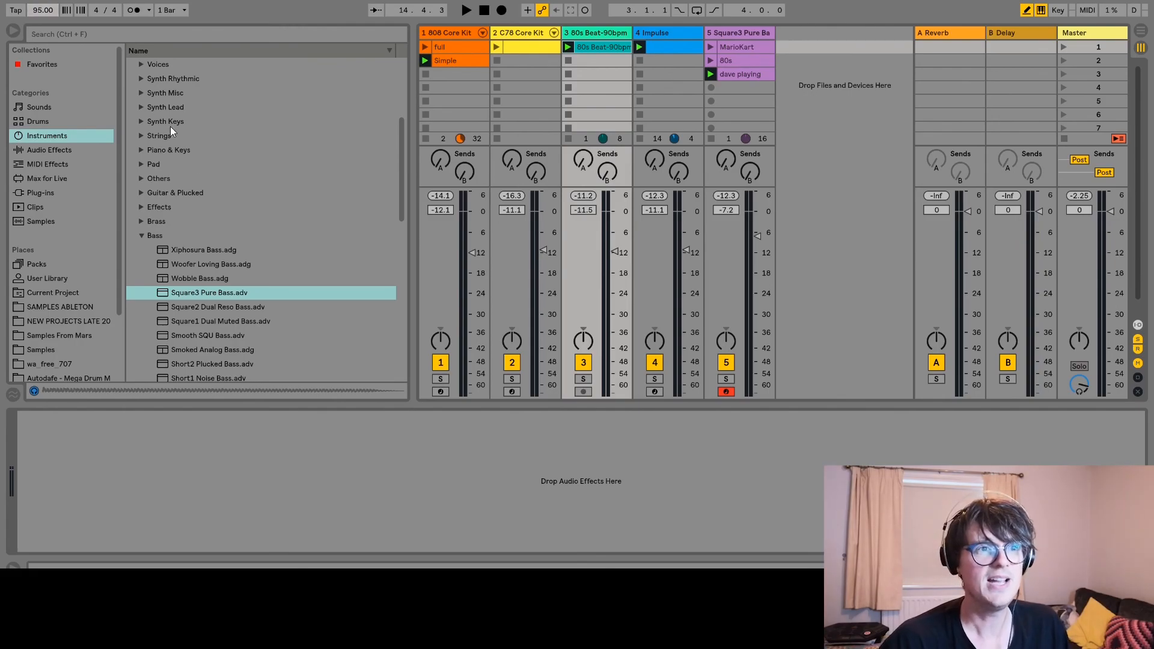
Browse the Bass instrument presets in the library for alternative sounds.
scroll(237, 240, "down", 5)
scroll(237, 240, "down", 2)
scroll(237, 237, "up", 3)
scroll(236, 239, "down", 3)
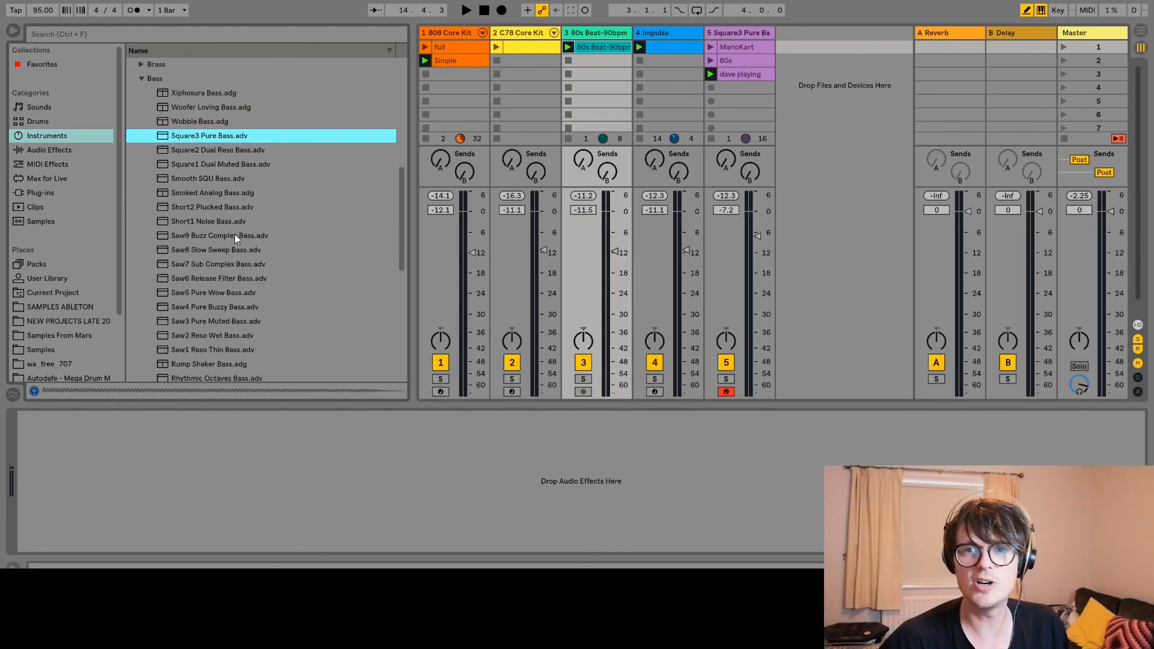
scroll(236, 239, "up", 3)
scroll(235, 238, "down", 5)
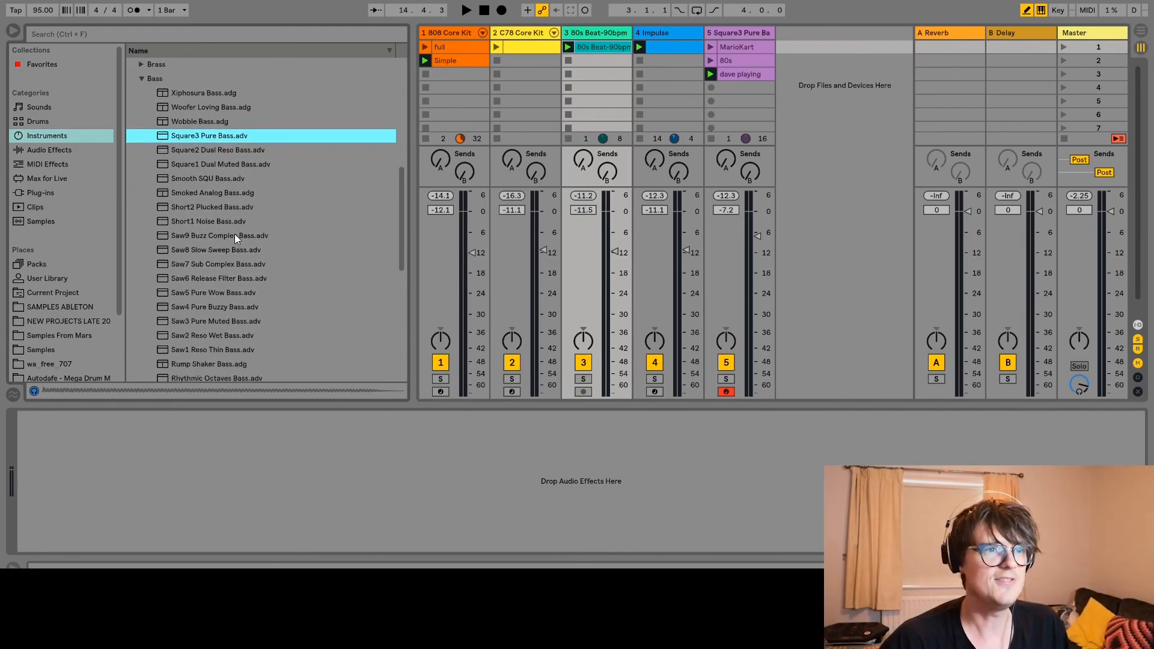
scroll(235, 238, "down", 1)
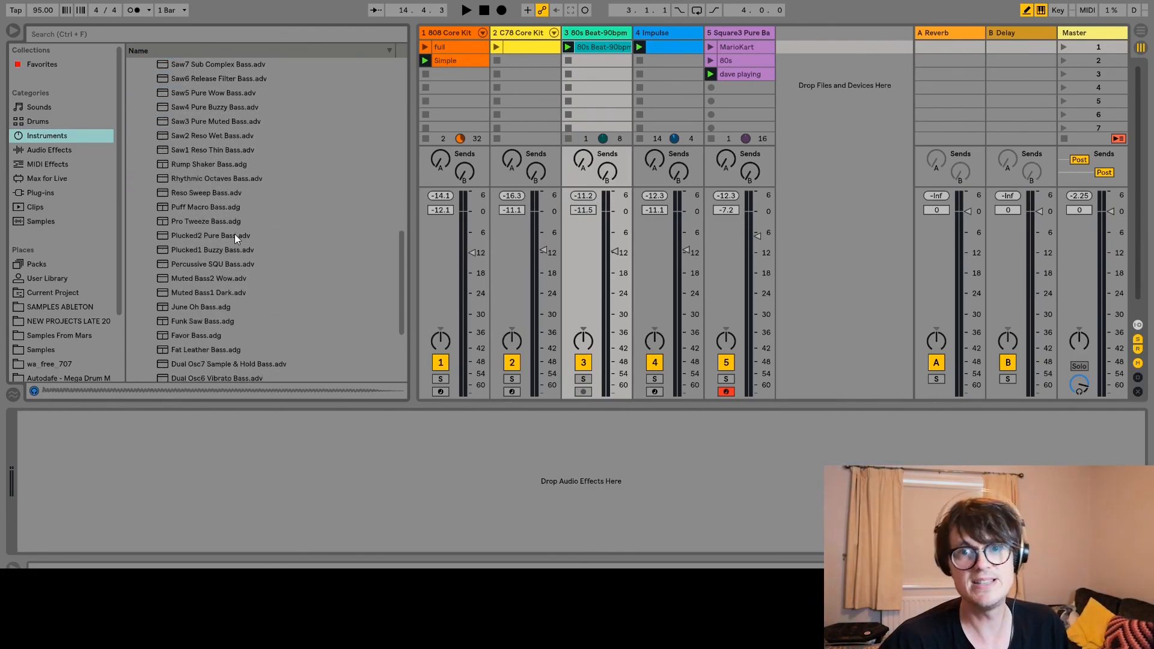
scroll(234, 234, "up", 4)
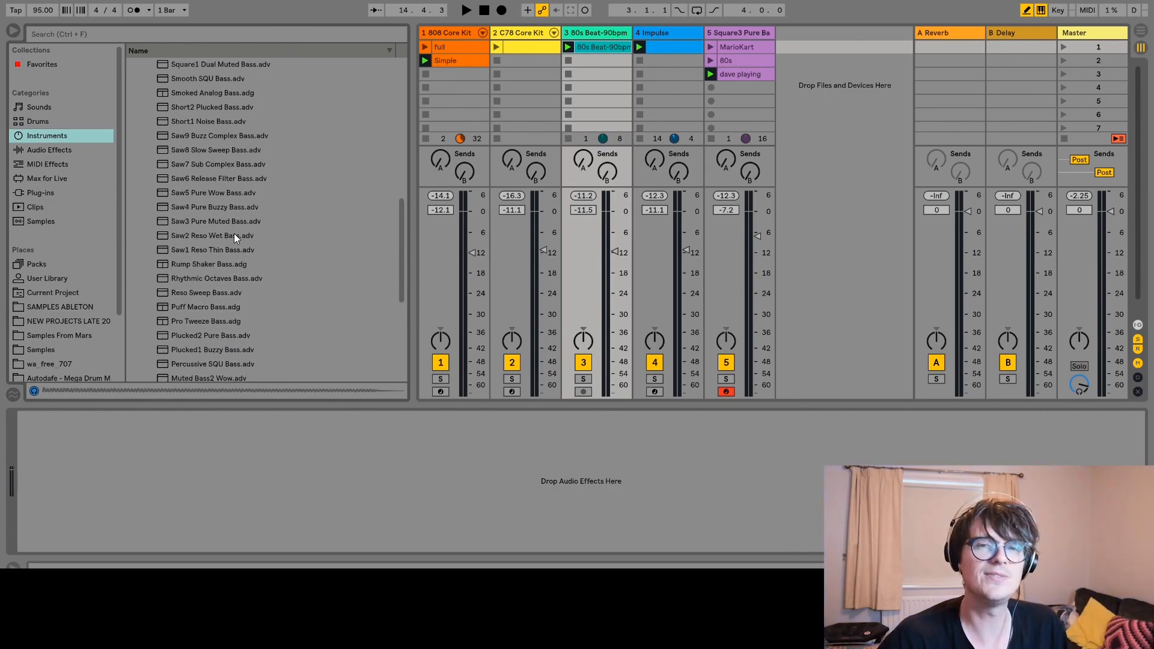